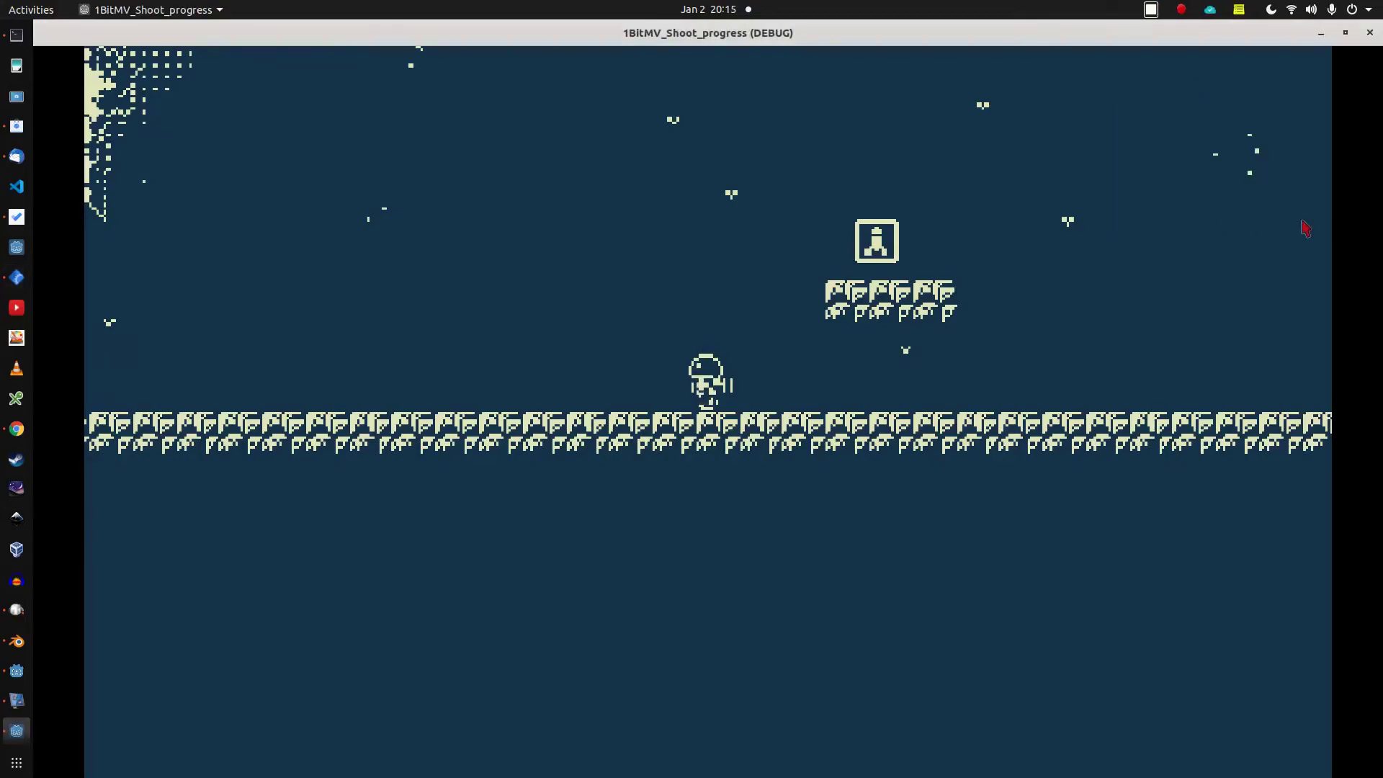
Playtest the character by walking both ways and jumping around the floating platform with the rocket pickup.
{"action": "key", "text": "Right"}
{"action": "key", "text": "Left"}
{"action": "key", "text": "Right"}
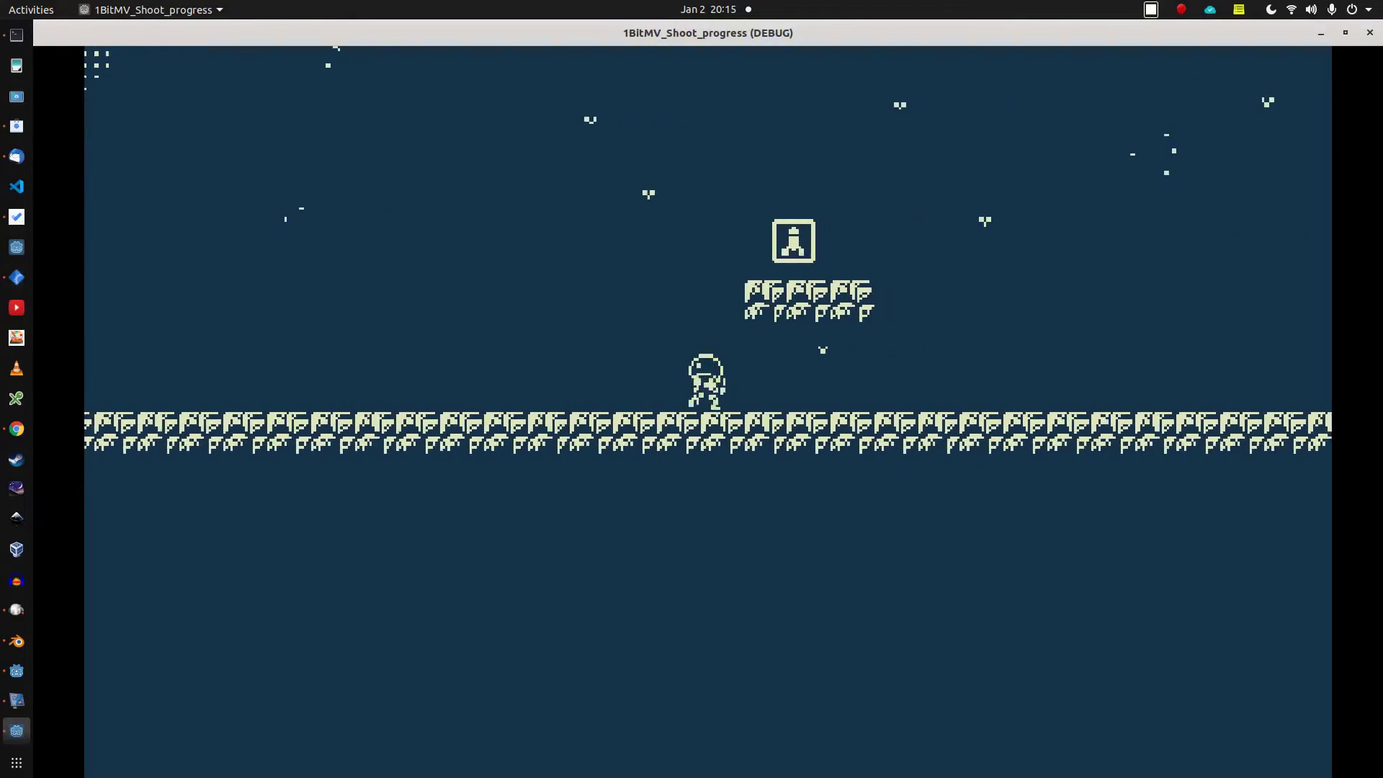
{"action": "key", "text": "Right"}
{"action": "key", "text": "Left"}
{"action": "key", "text": "Right"}
{"action": "key", "text": "space"}
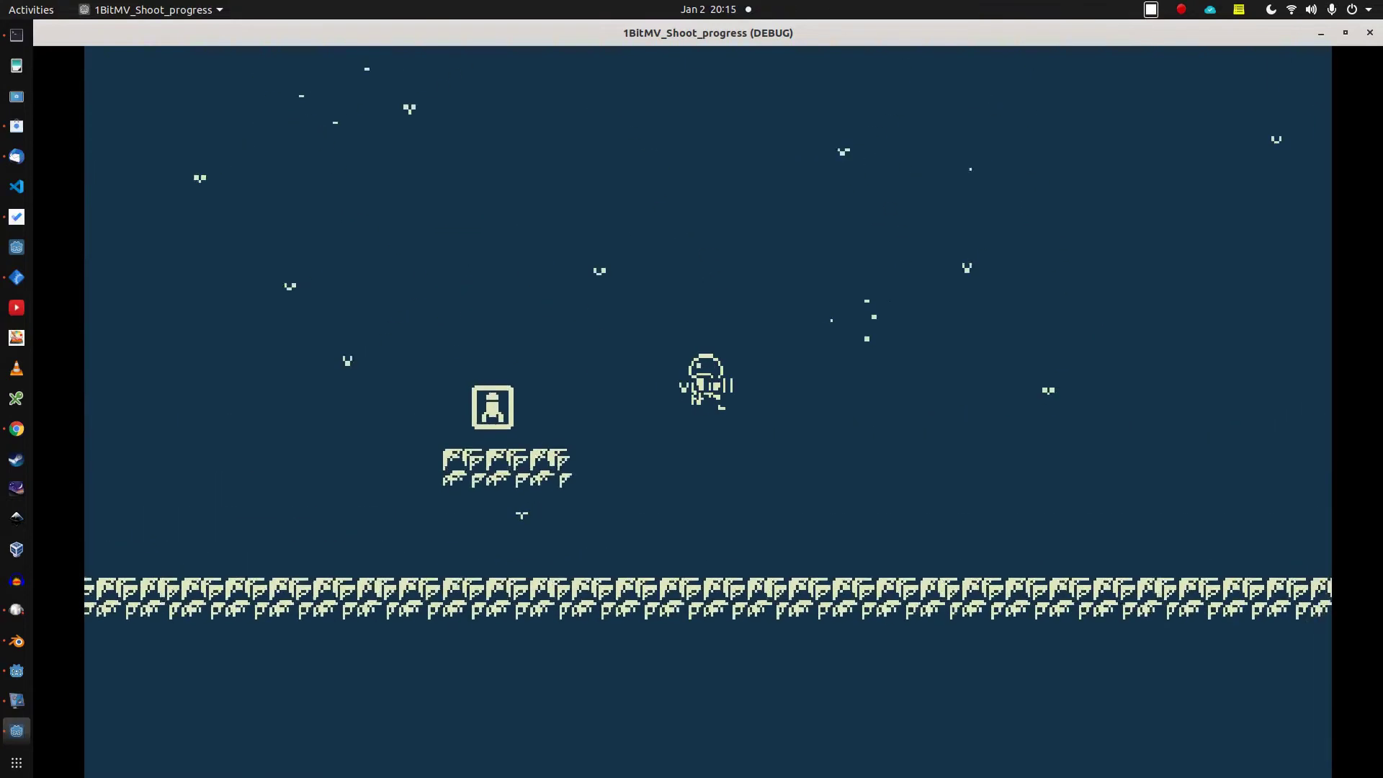
{"action": "key", "text": "Left"}
{"action": "key", "text": "Right"}
{"action": "key", "text": "Left"}
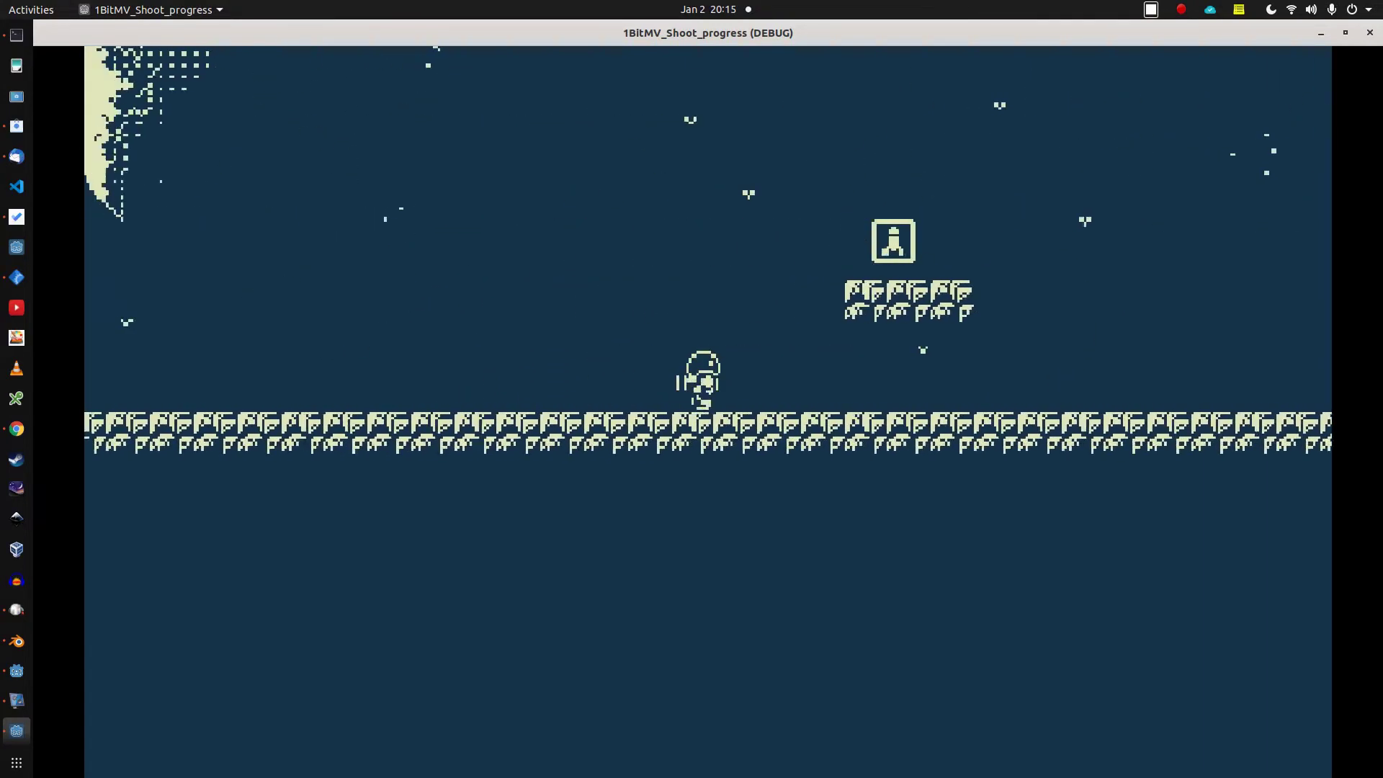
{"action": "key", "text": "space"}
{"action": "key", "text": "Right"}
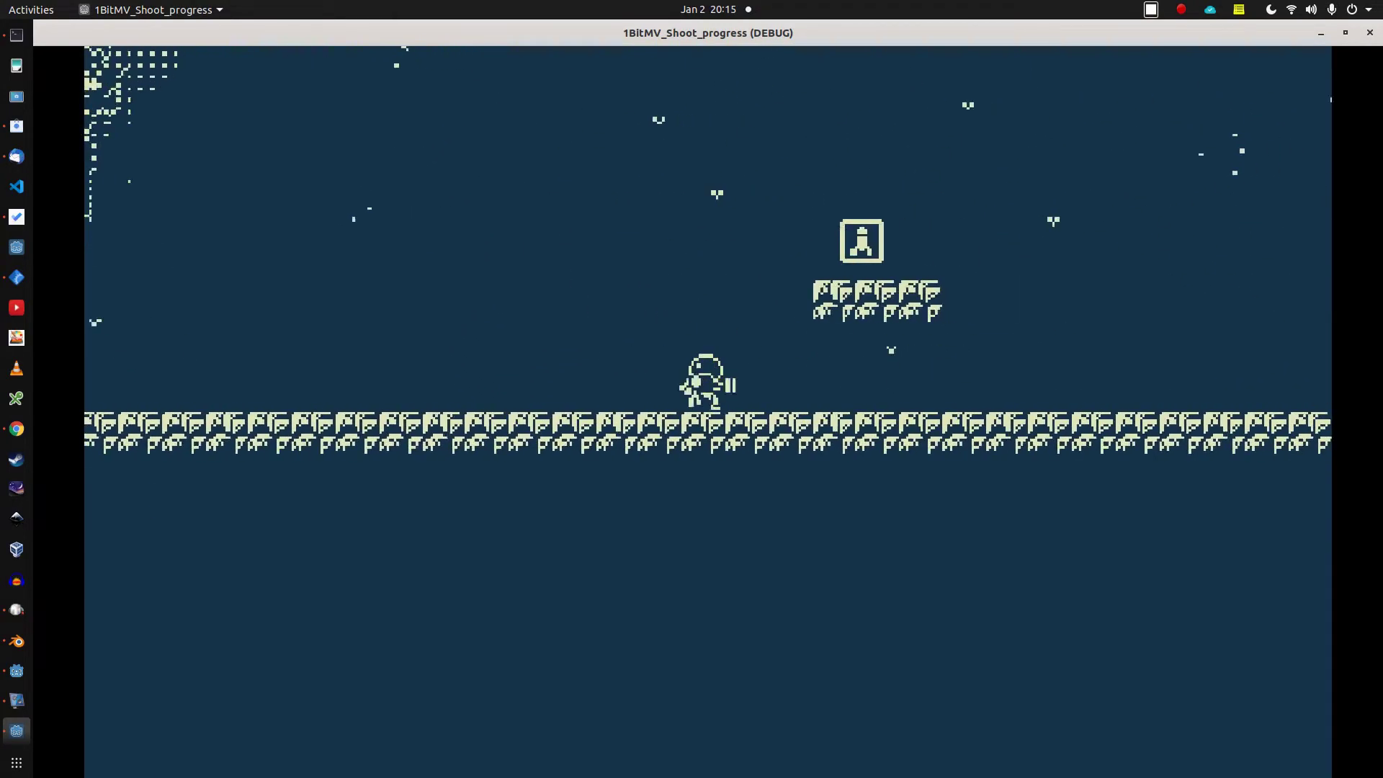
{"action": "key", "text": "Right"}
{"action": "key", "text": "Left"}
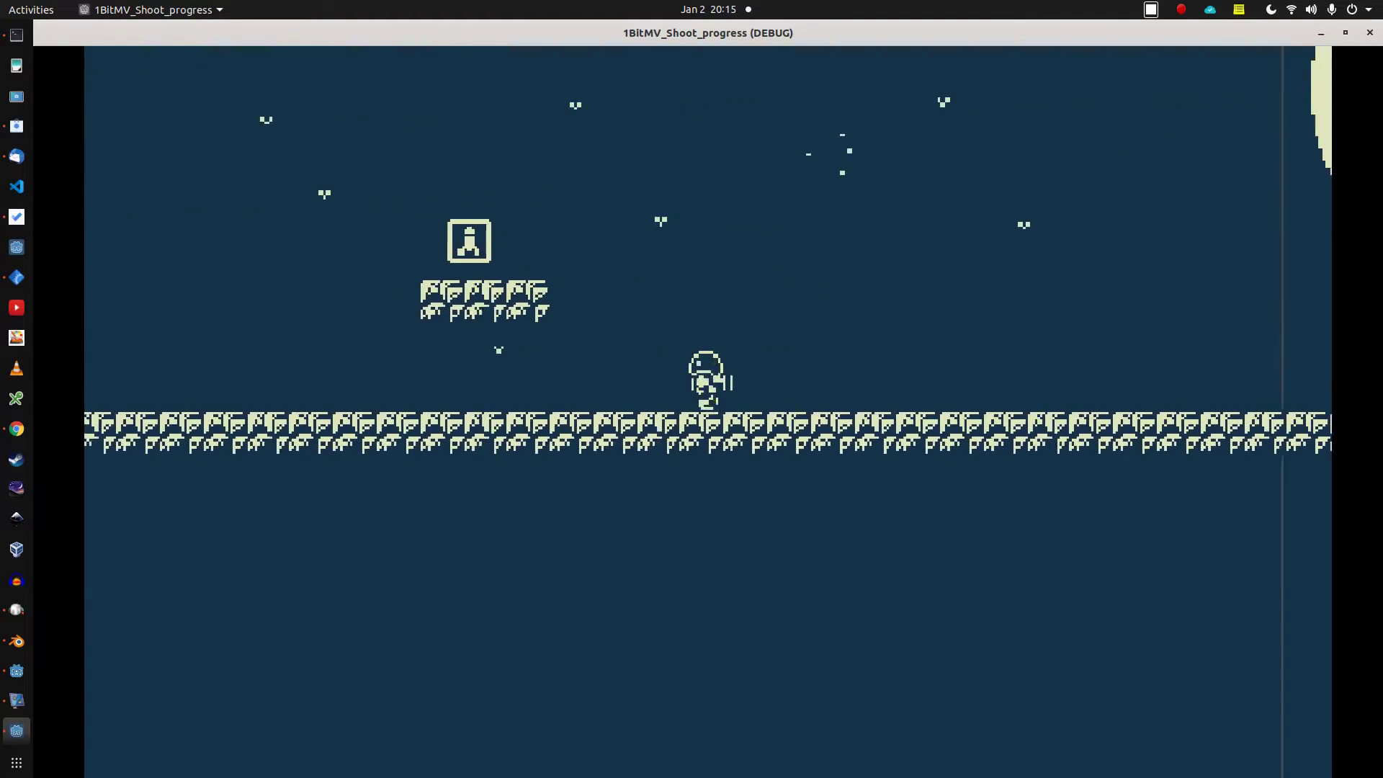
Jump onto the floating platform and collect the rocket pickup in the running game.
{"action": "key", "text": "Right"}
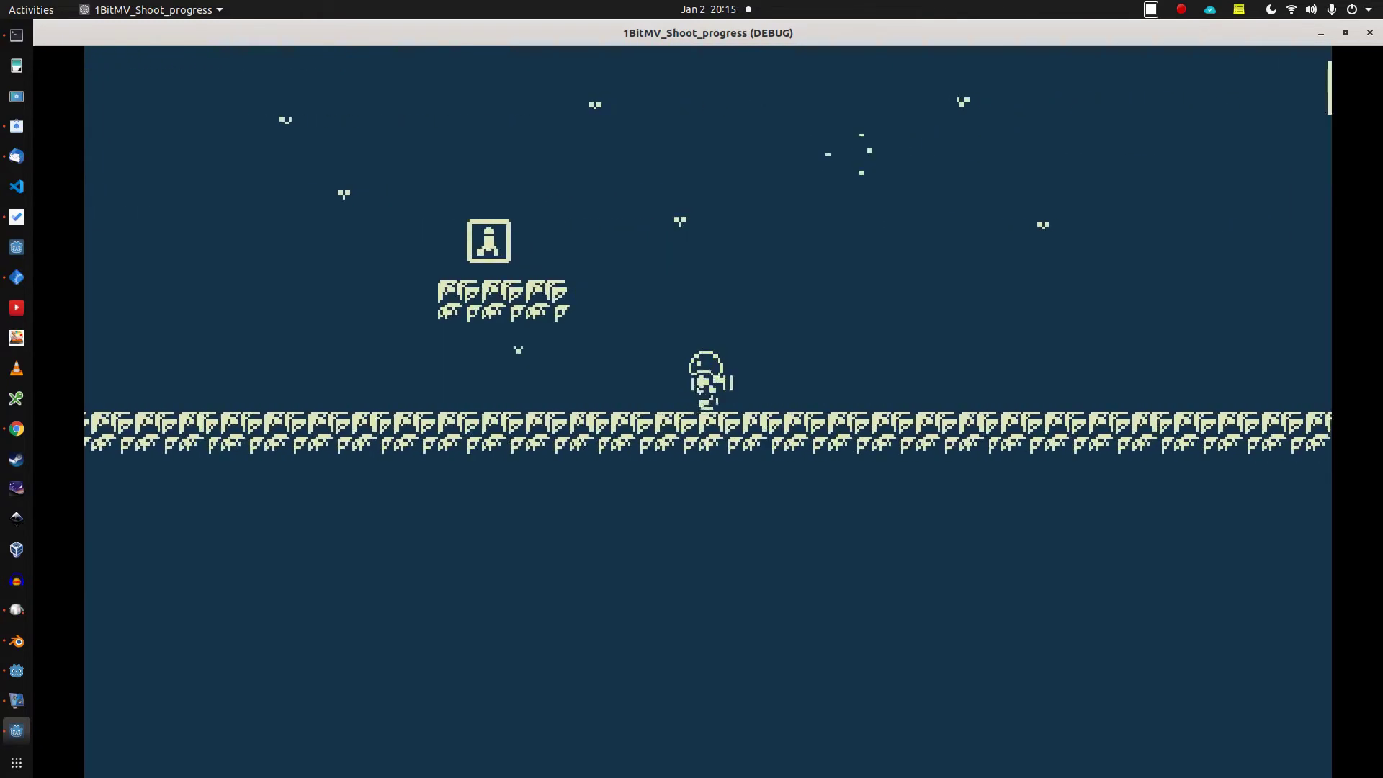
{"action": "key", "text": "space"}
{"action": "key", "text": "Left"}
{"action": "key", "text": "Left"}
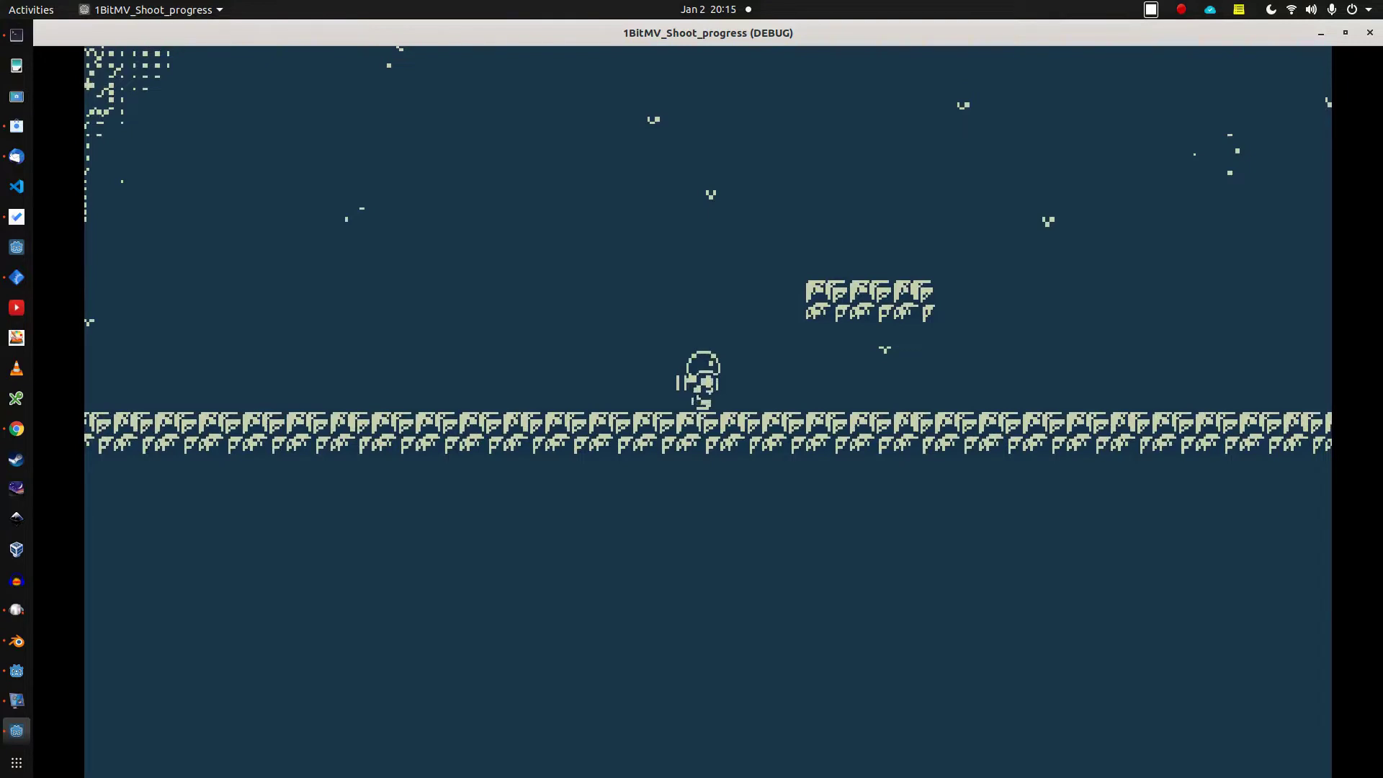
{"action": "left_click", "coordinate": [1181, 10]}
{"action": "left_click", "coordinate": [1174, 106]}
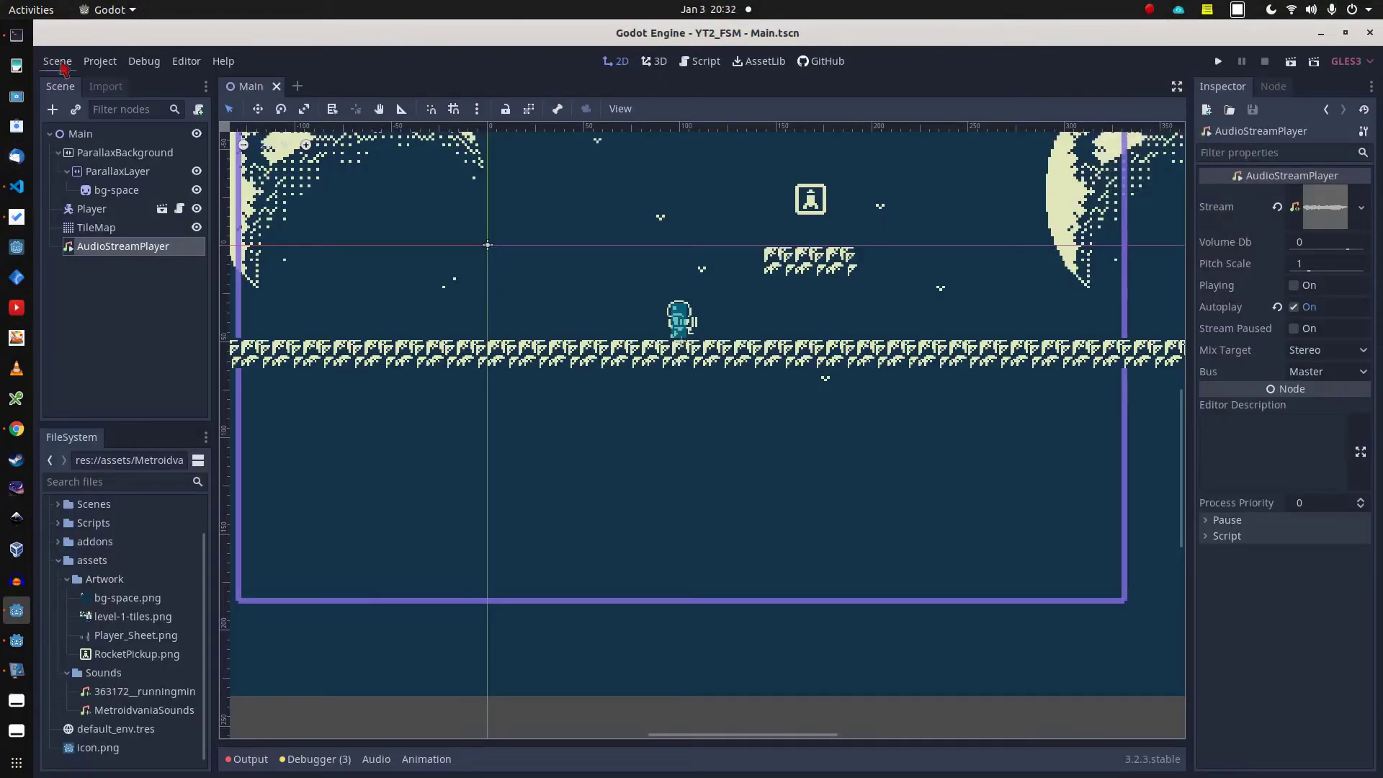
Create a new scene in Godot with an Area2D as its root node.
{"action": "left_click", "coordinate": [58, 62]}
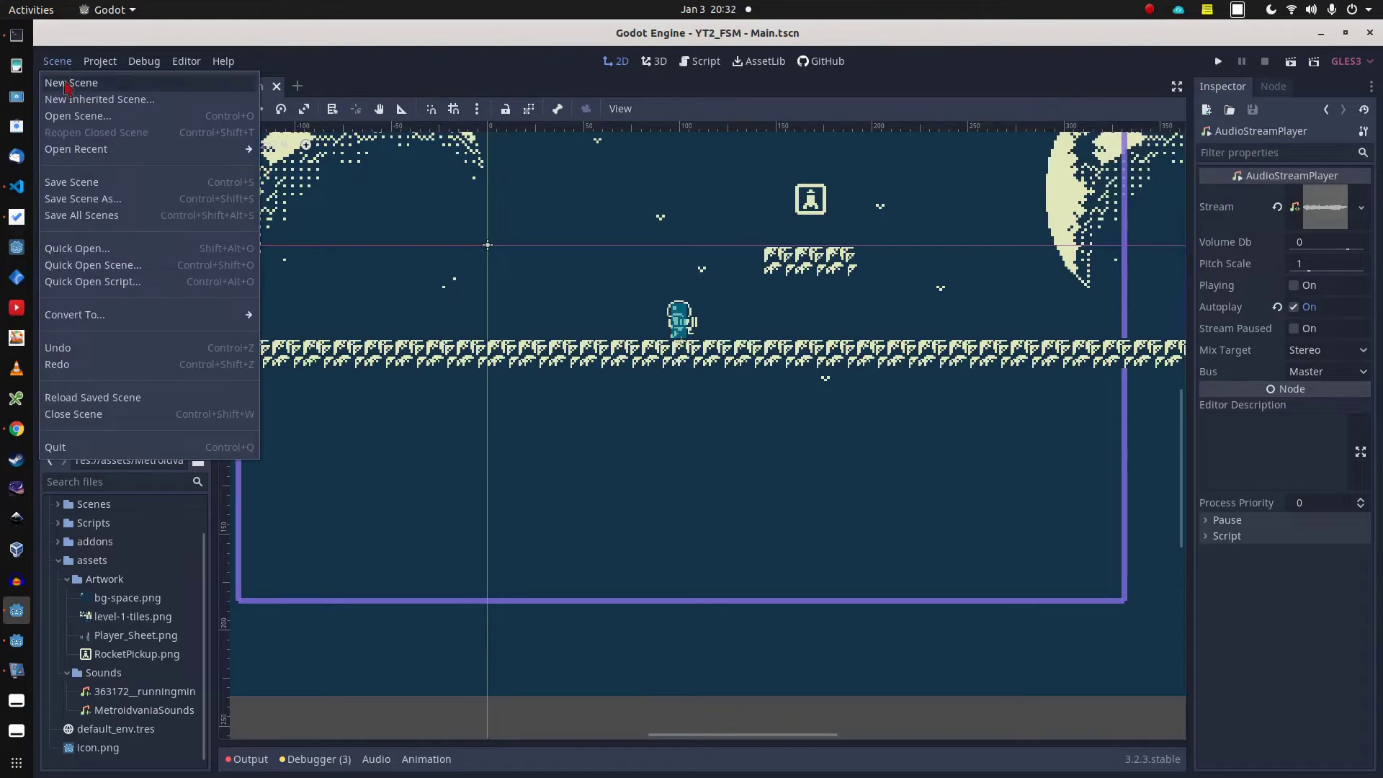
{"action": "left_click", "coordinate": [67, 85]}
{"action": "left_click", "coordinate": [176, 217]}
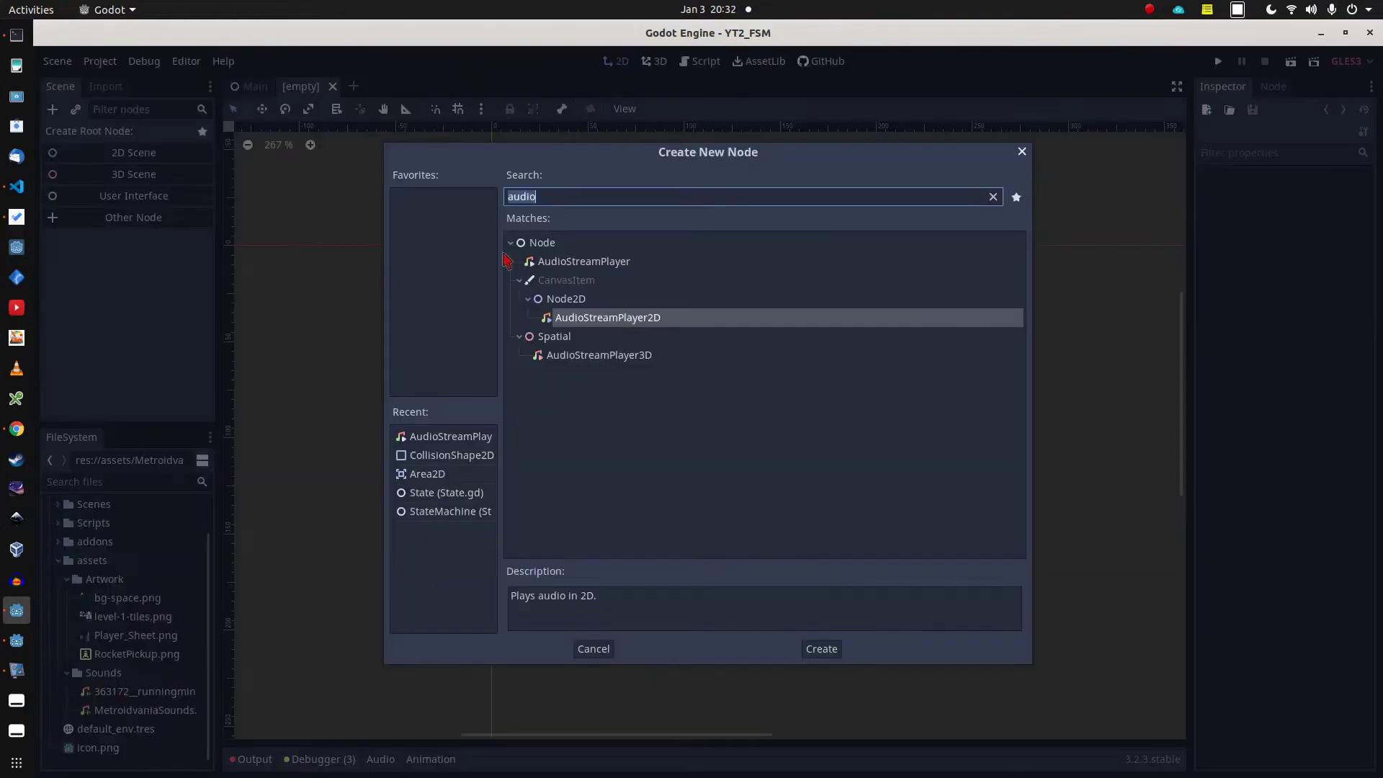
{"action": "type", "text": "area"}
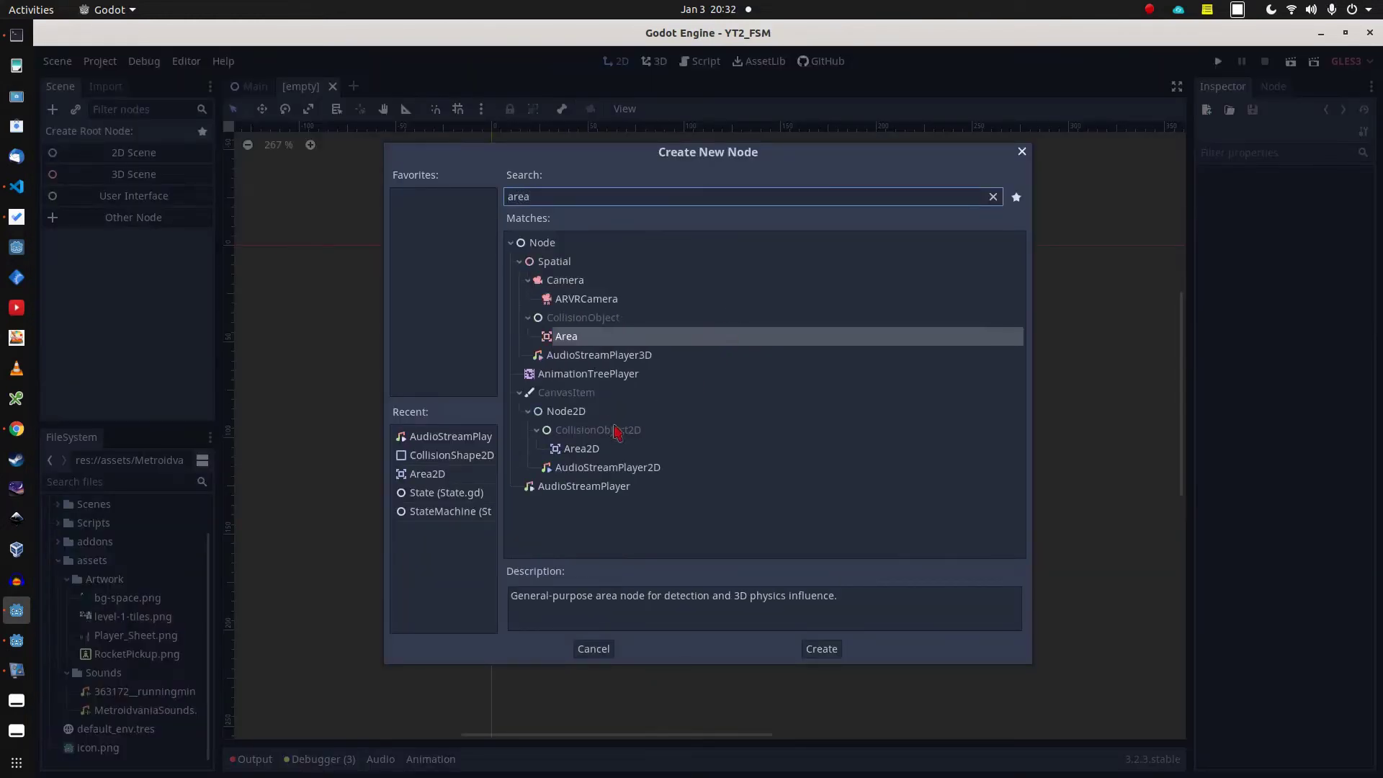
{"action": "left_click", "coordinate": [604, 451]}
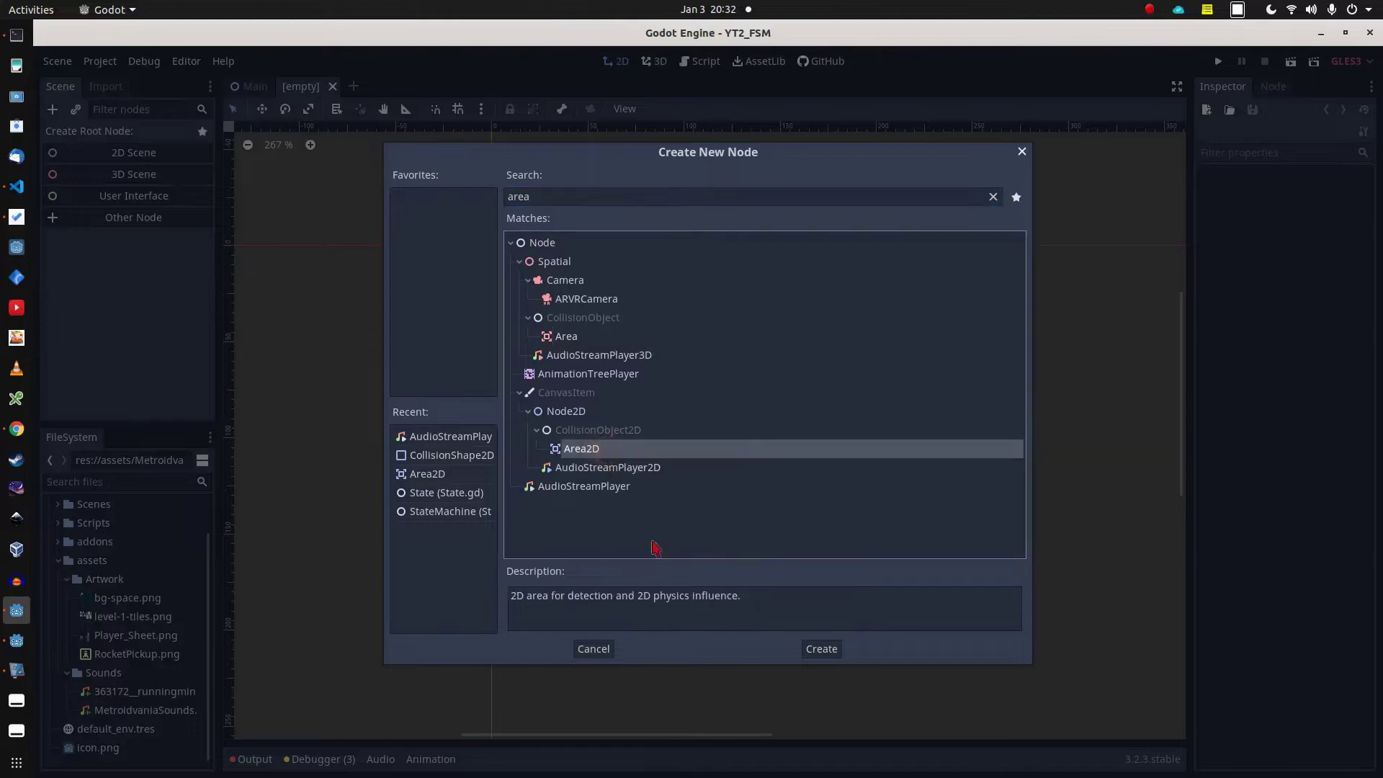
{"action": "left_click", "coordinate": [822, 649]}
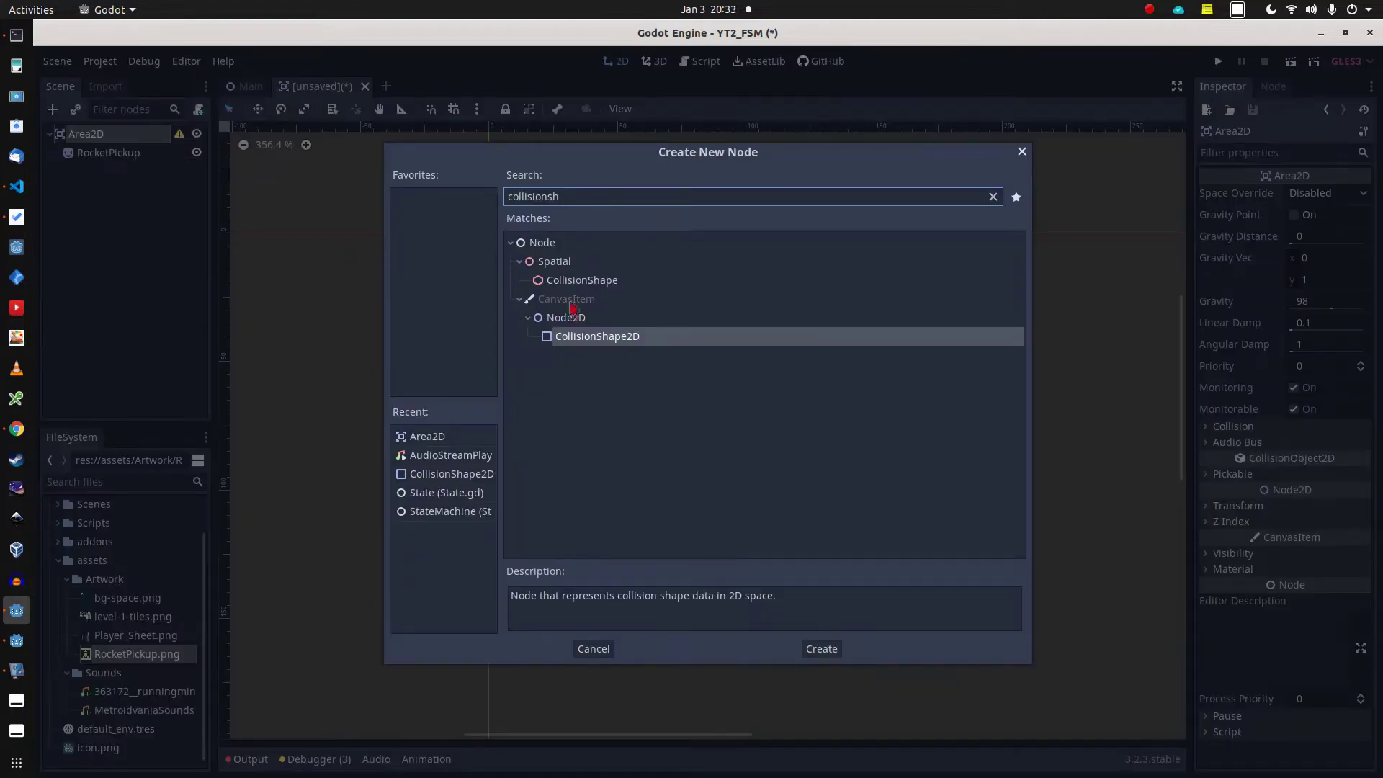
Add a CollisionShape2D with a RectangleShape2D to the Area2D and resize it to surround the rocket sprite.
{"action": "left_click", "coordinate": [598, 335]}
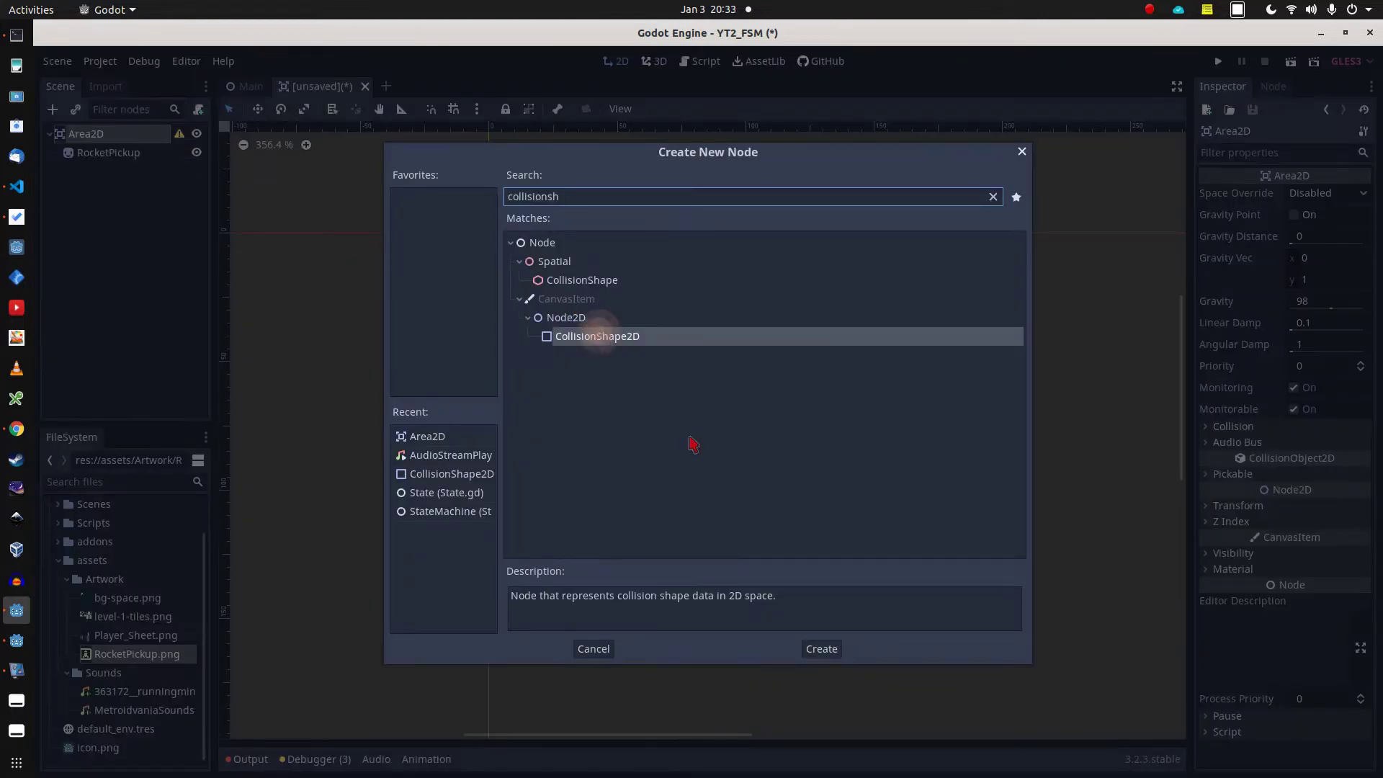
{"action": "left_click", "coordinate": [821, 648]}
{"action": "left_click", "coordinate": [1329, 194]}
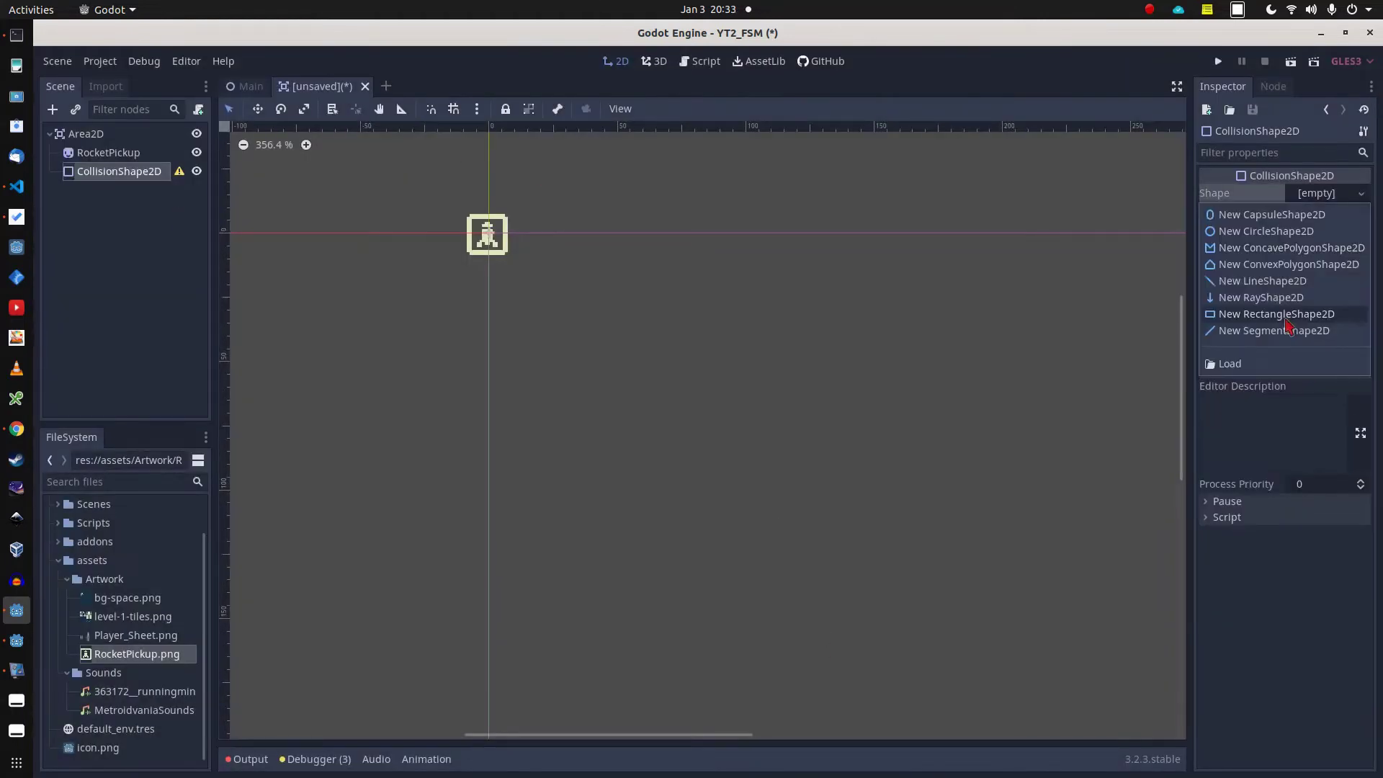
{"action": "left_click", "coordinate": [1268, 315]}
{"action": "left_click", "coordinate": [486, 229]}
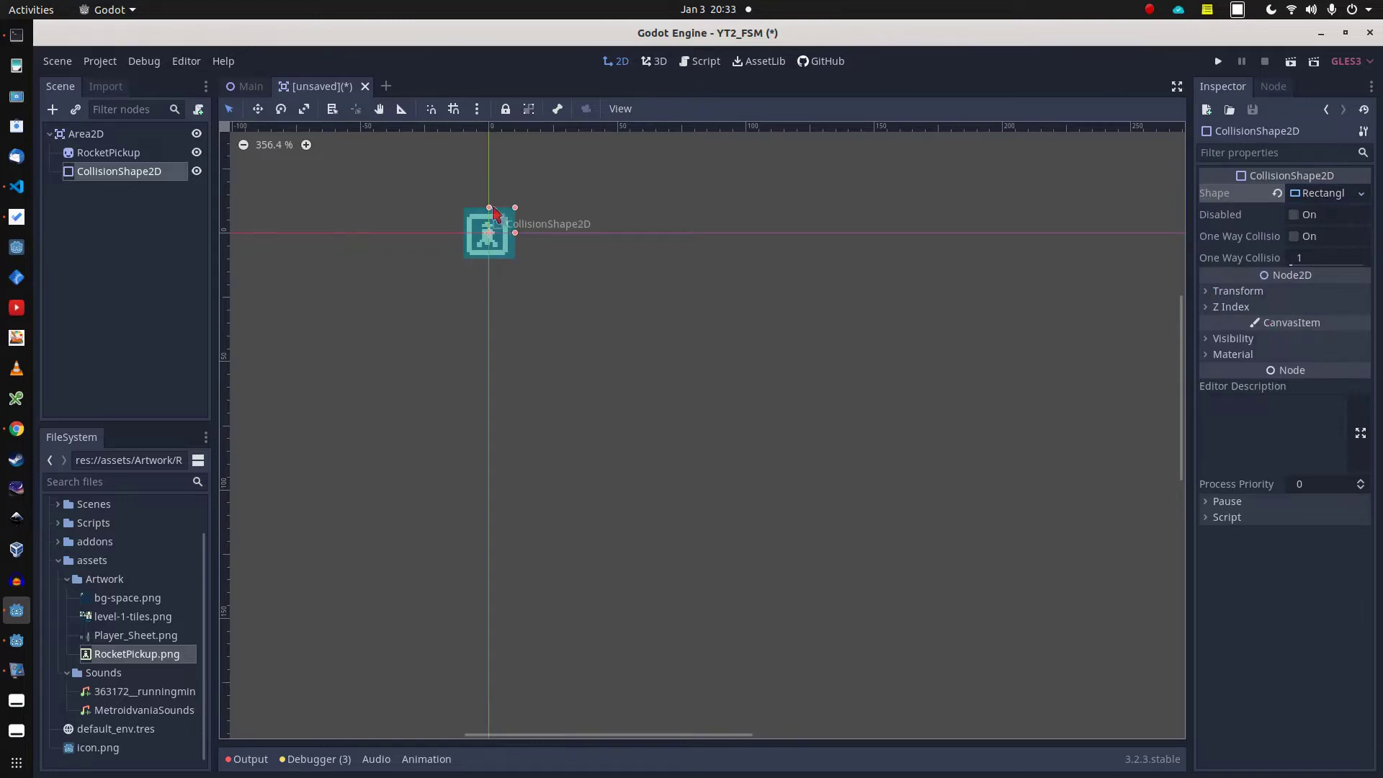
{"action": "left_click_drag", "start_coordinate": [492, 211], "coordinate": [520, 233]}
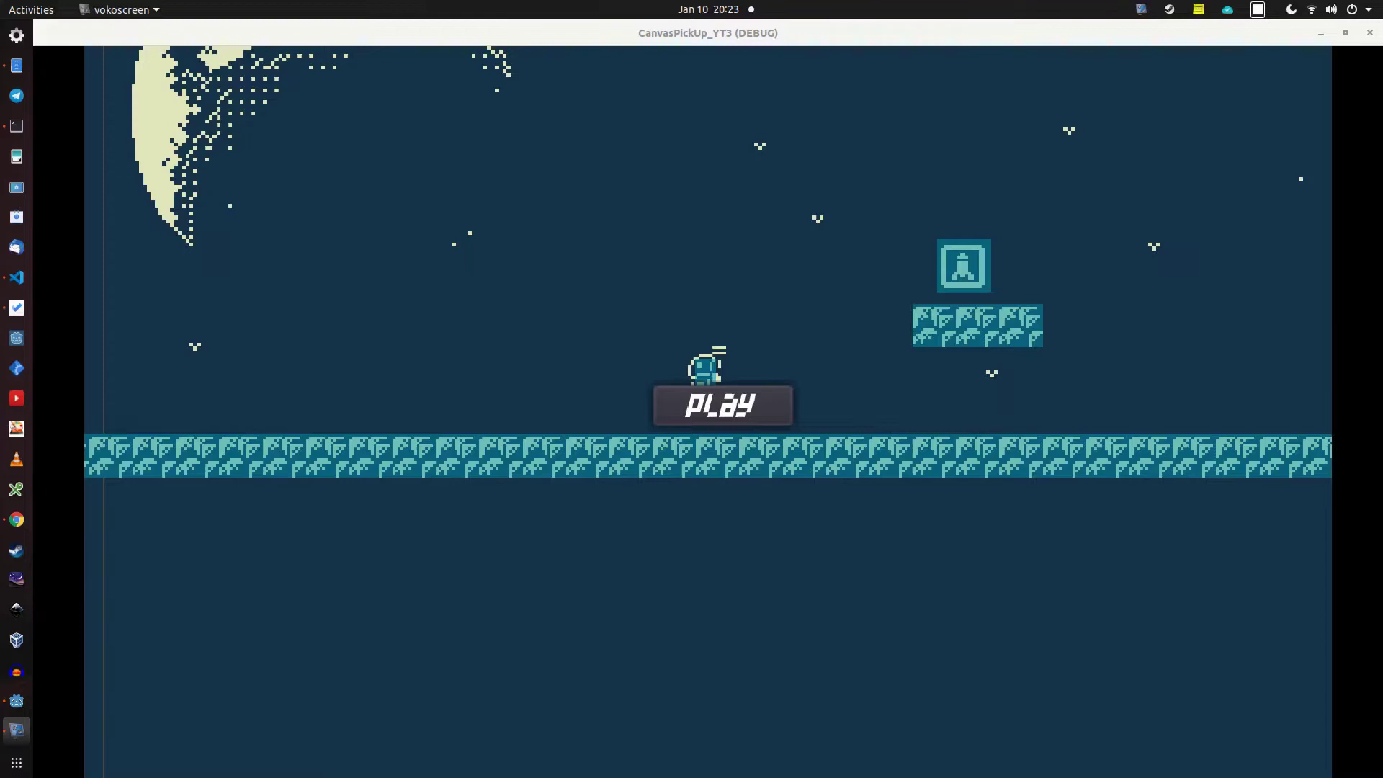
Start play in the running CanvasPickUp_YT3 game and make the player jump.
{"action": "left_click", "coordinate": [729, 405]}
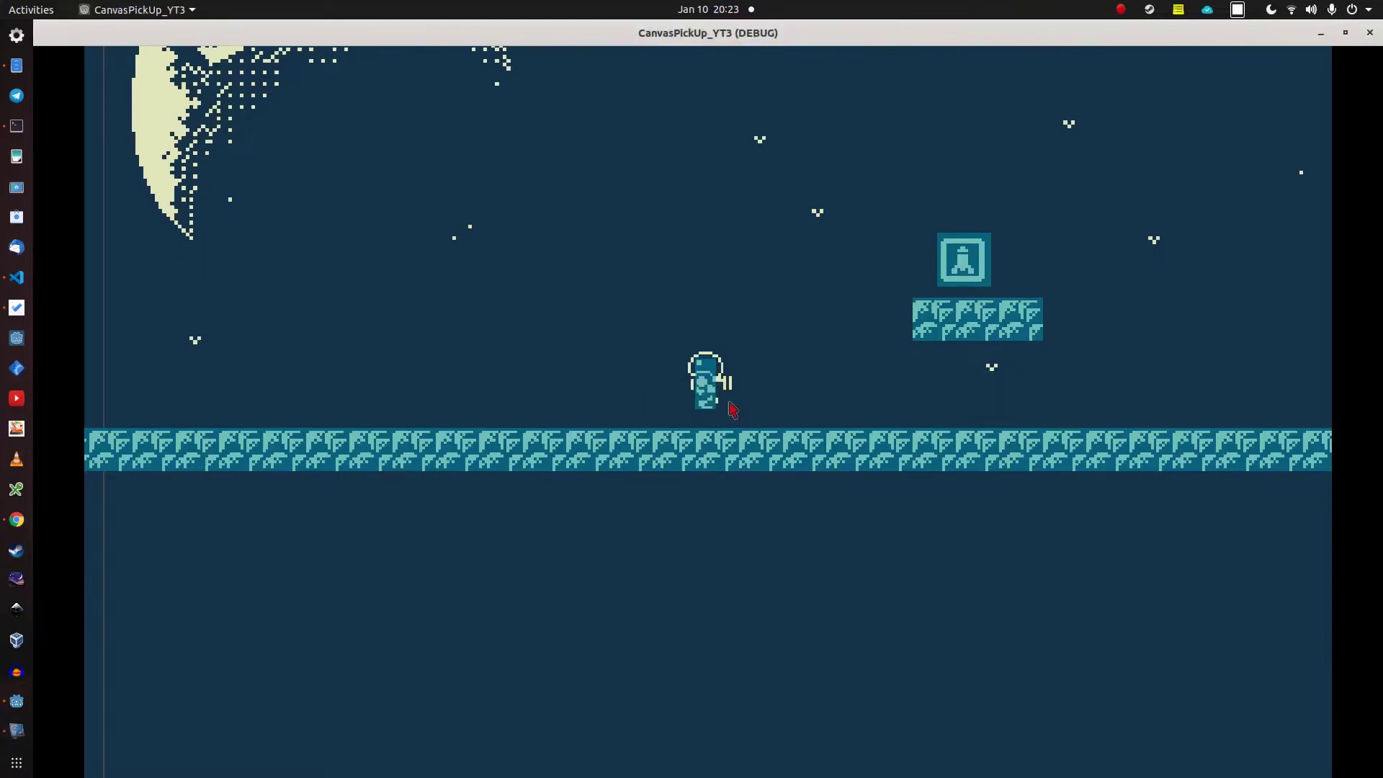
{"action": "key", "text": "space"}
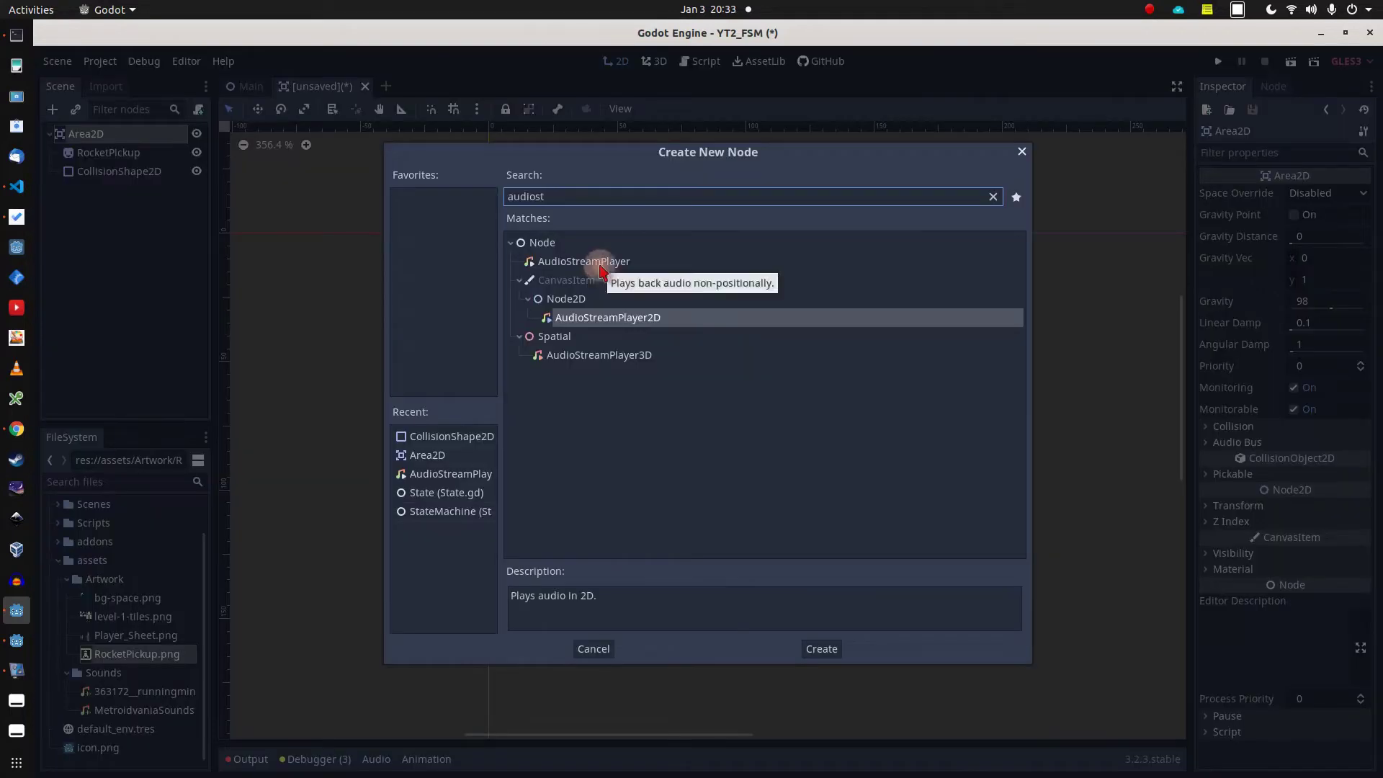
Add an AudioStreamPlayer to the Area2D and assign the 363172__runningmin sound as its stream.
{"action": "left_click", "coordinate": [601, 267]}
{"action": "left_click", "coordinate": [827, 650]}
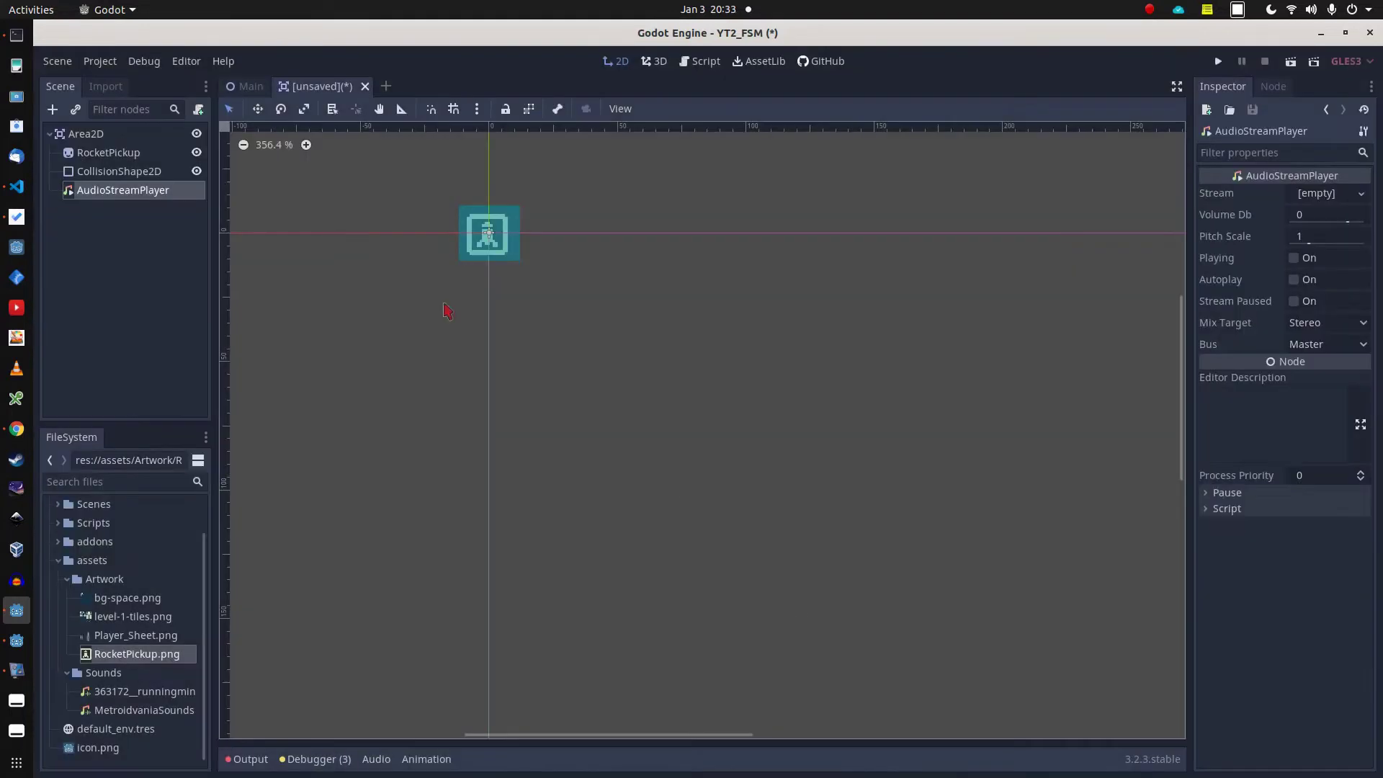
{"action": "left_click_drag", "start_coordinate": [133, 691], "coordinate": [1322, 196]}
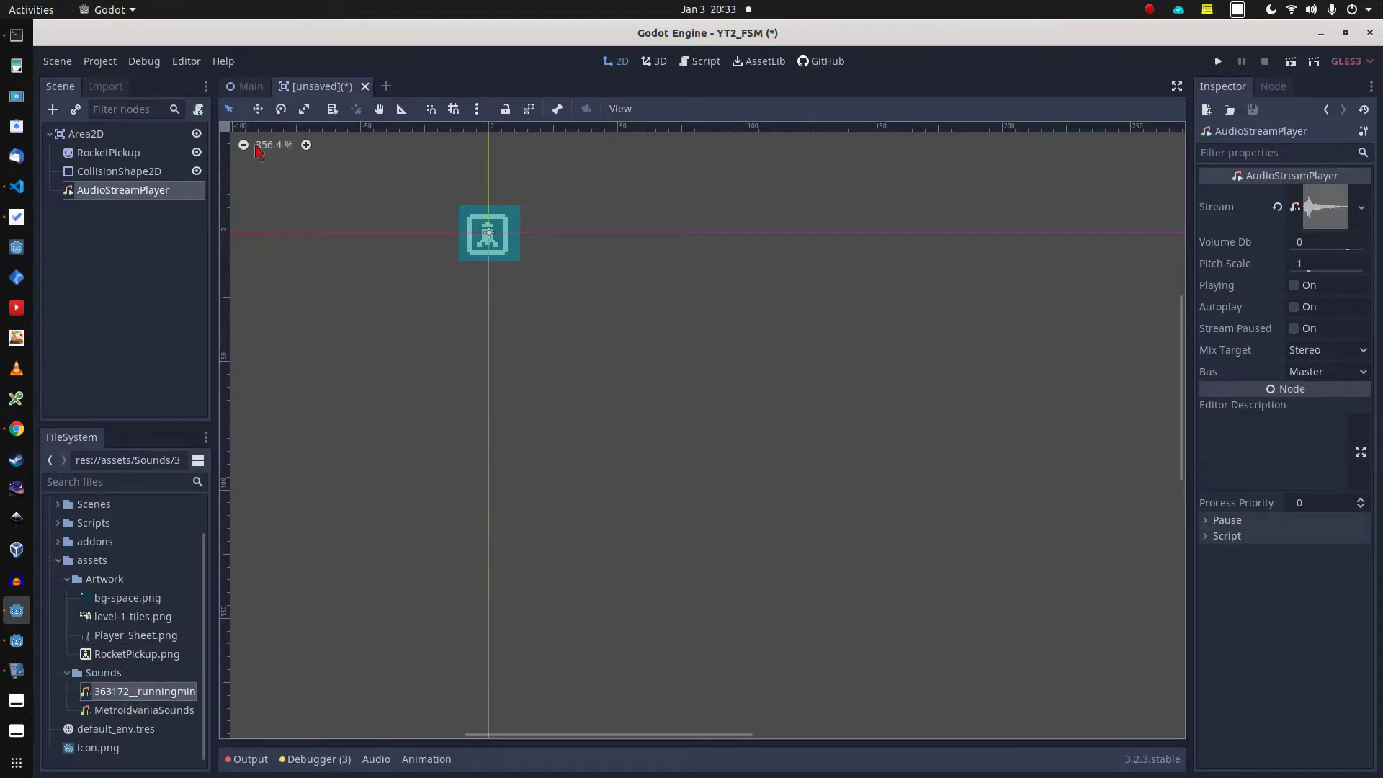
Attach a new GDScript named RocketPickUp.gd to the Area2D root node.
{"action": "left_click", "coordinate": [102, 136]}
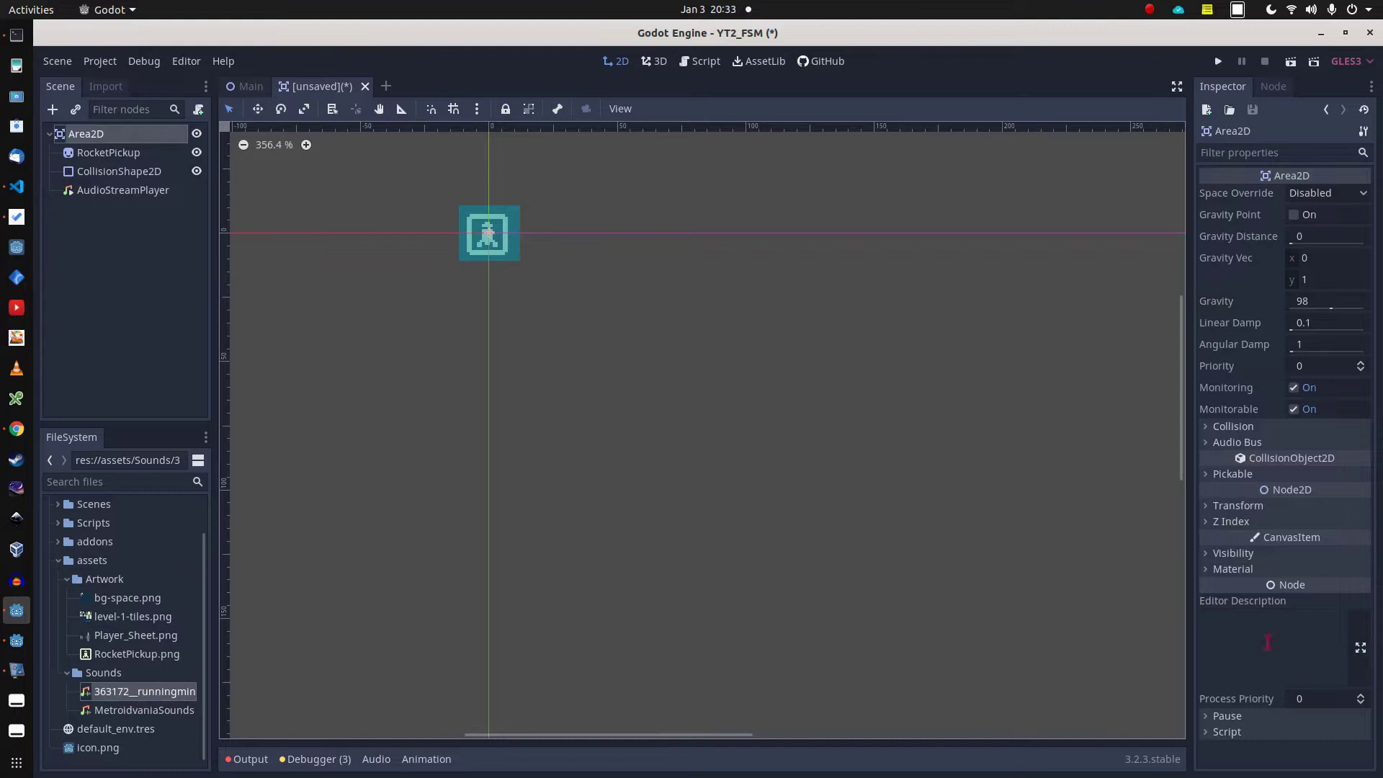
{"action": "left_click", "coordinate": [1259, 736]}
{"action": "left_click", "coordinate": [1340, 749]}
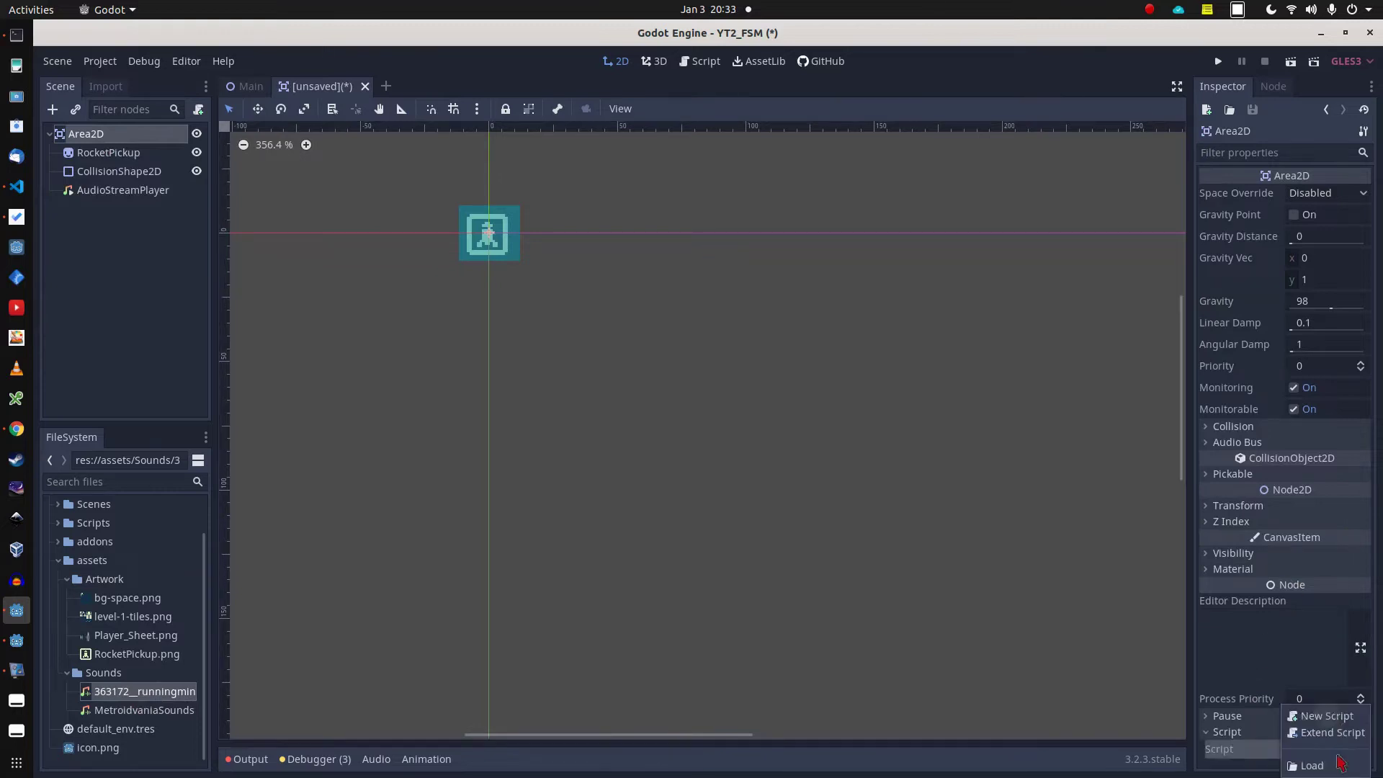
{"action": "left_click", "coordinate": [1328, 717]}
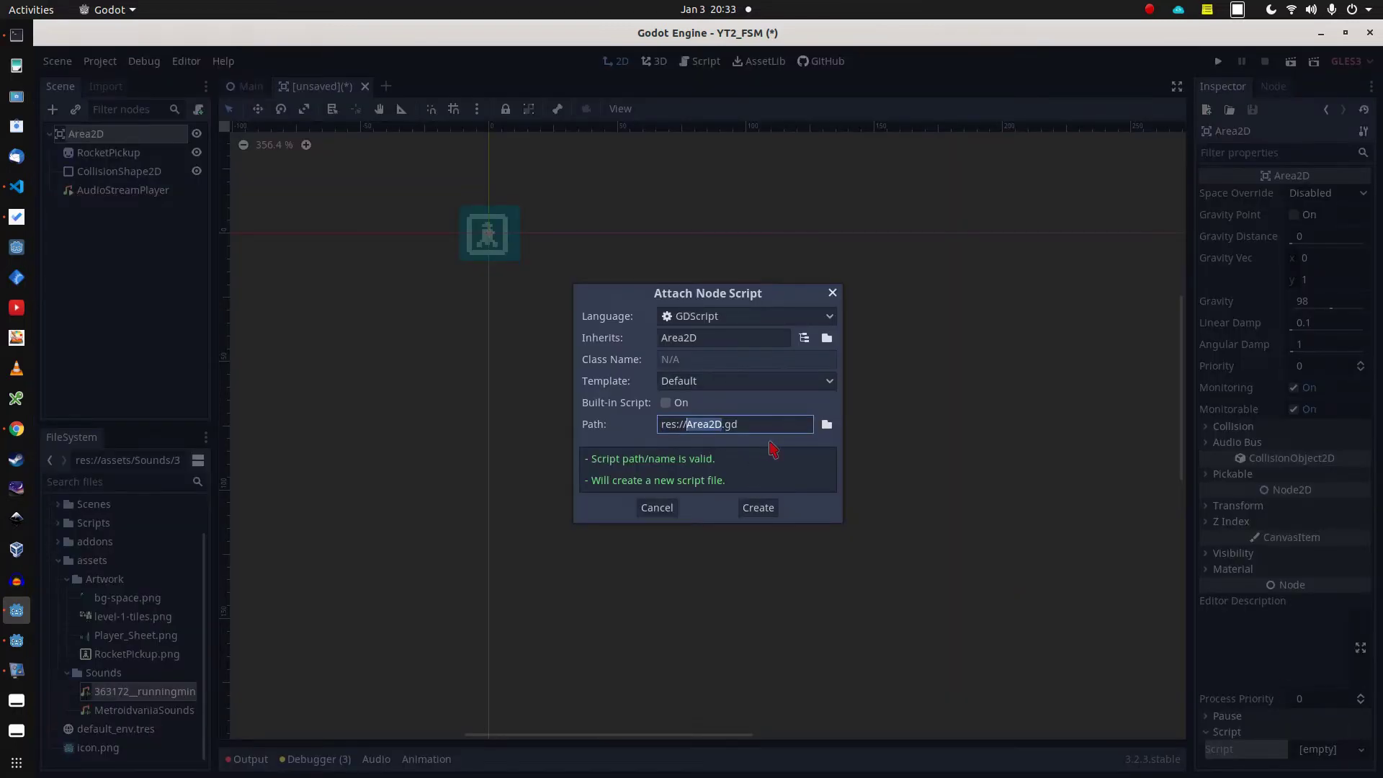
{"action": "type", "text": "R"}
{"action": "key", "text": "BackSpace"}
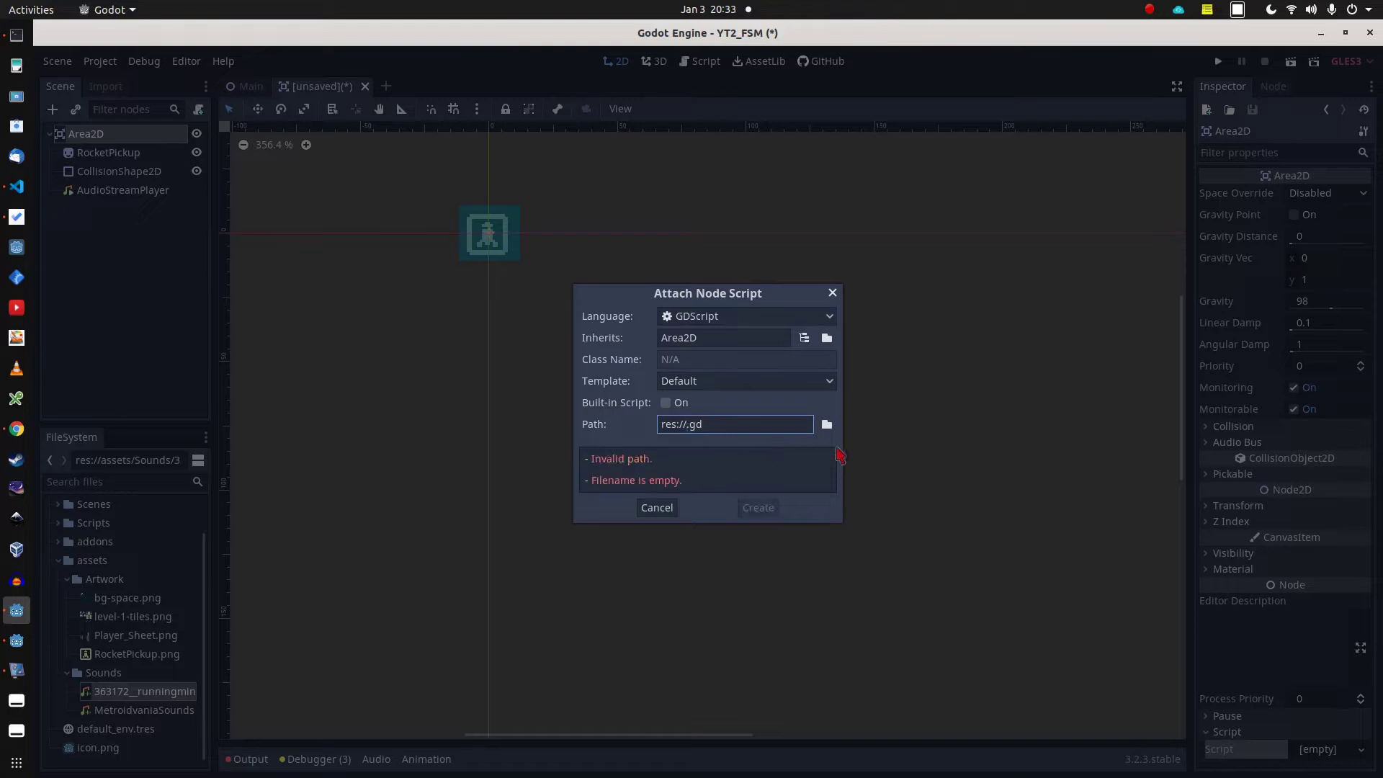
{"action": "left_click", "coordinate": [827, 424]}
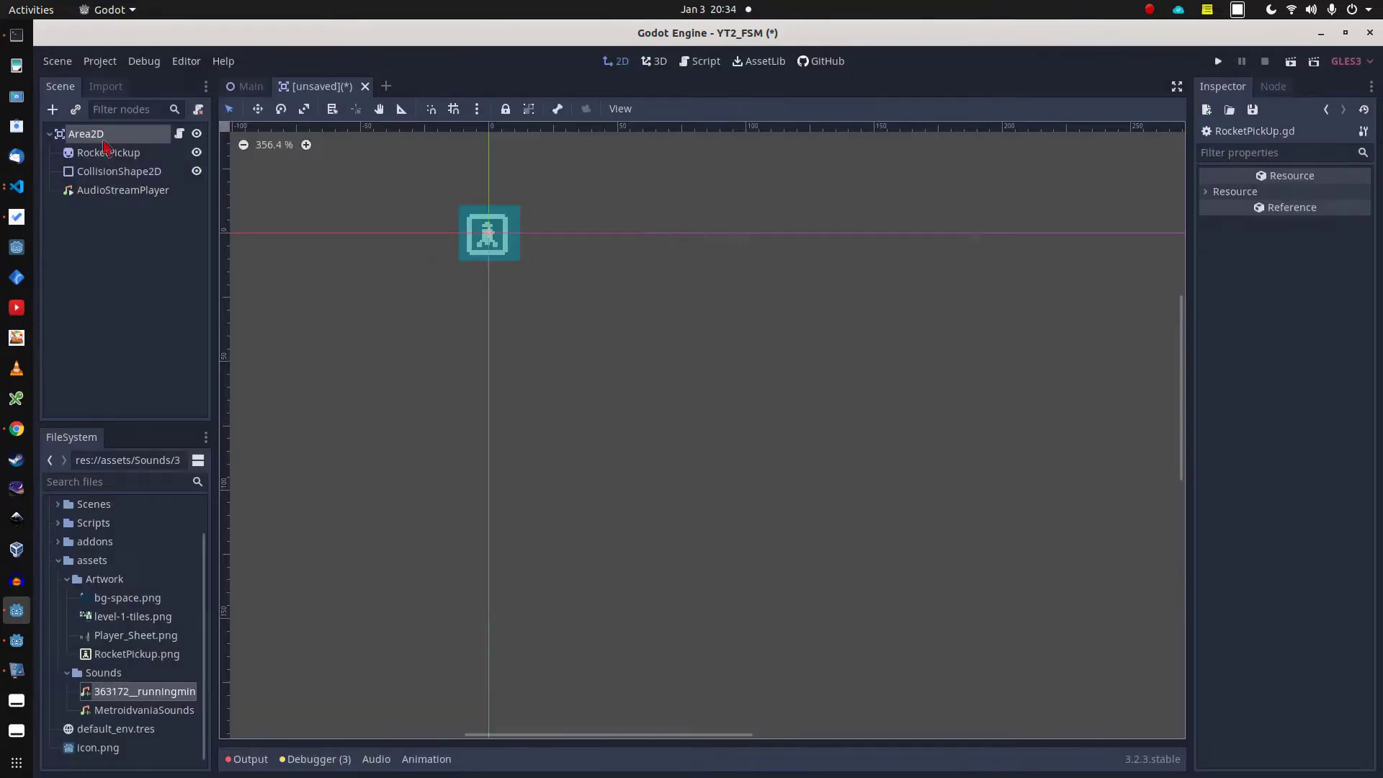
Open the connection of the Area2D's body_entered signal and copy its receiver method name, _on_Area2D_body_entered.
{"action": "left_click", "coordinate": [104, 139]}
{"action": "left_click", "coordinate": [1273, 87]}
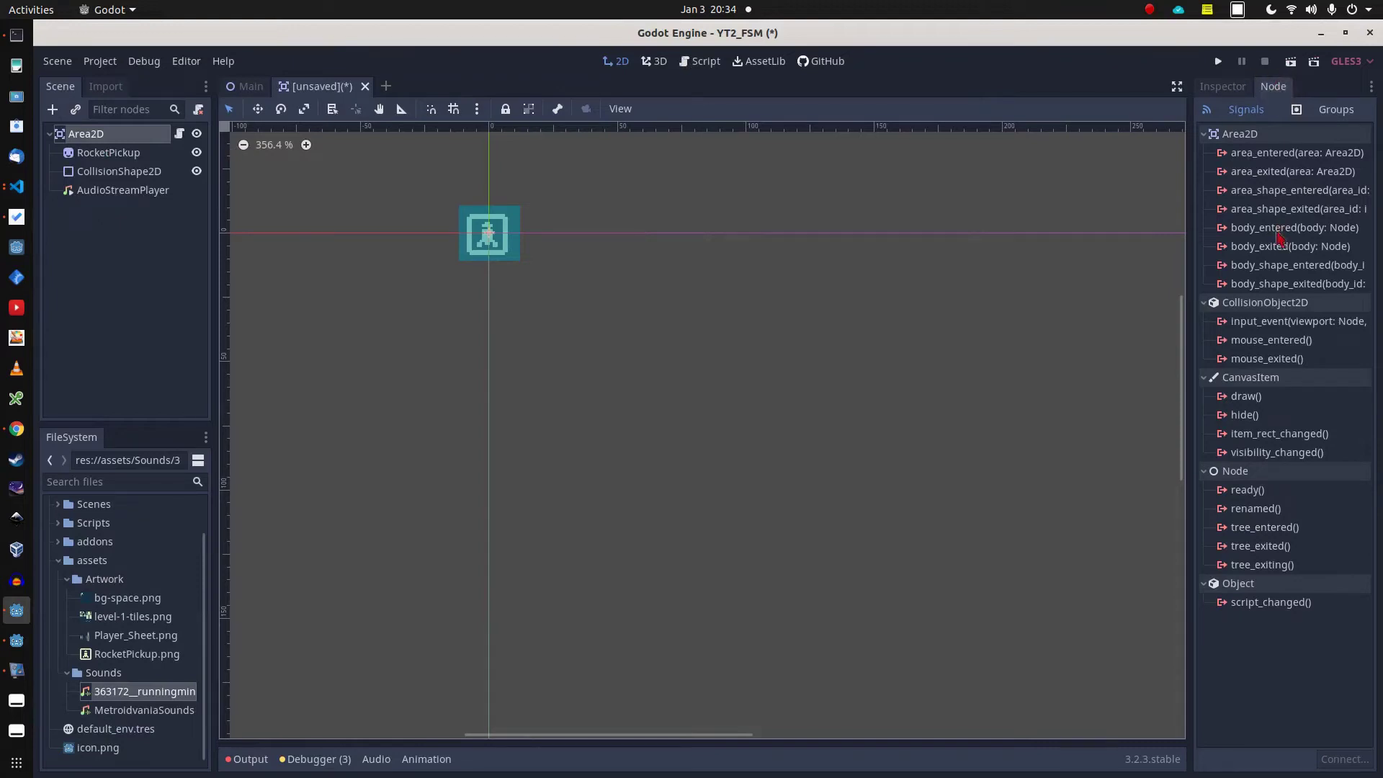
{"action": "left_click", "coordinate": [1279, 229]}
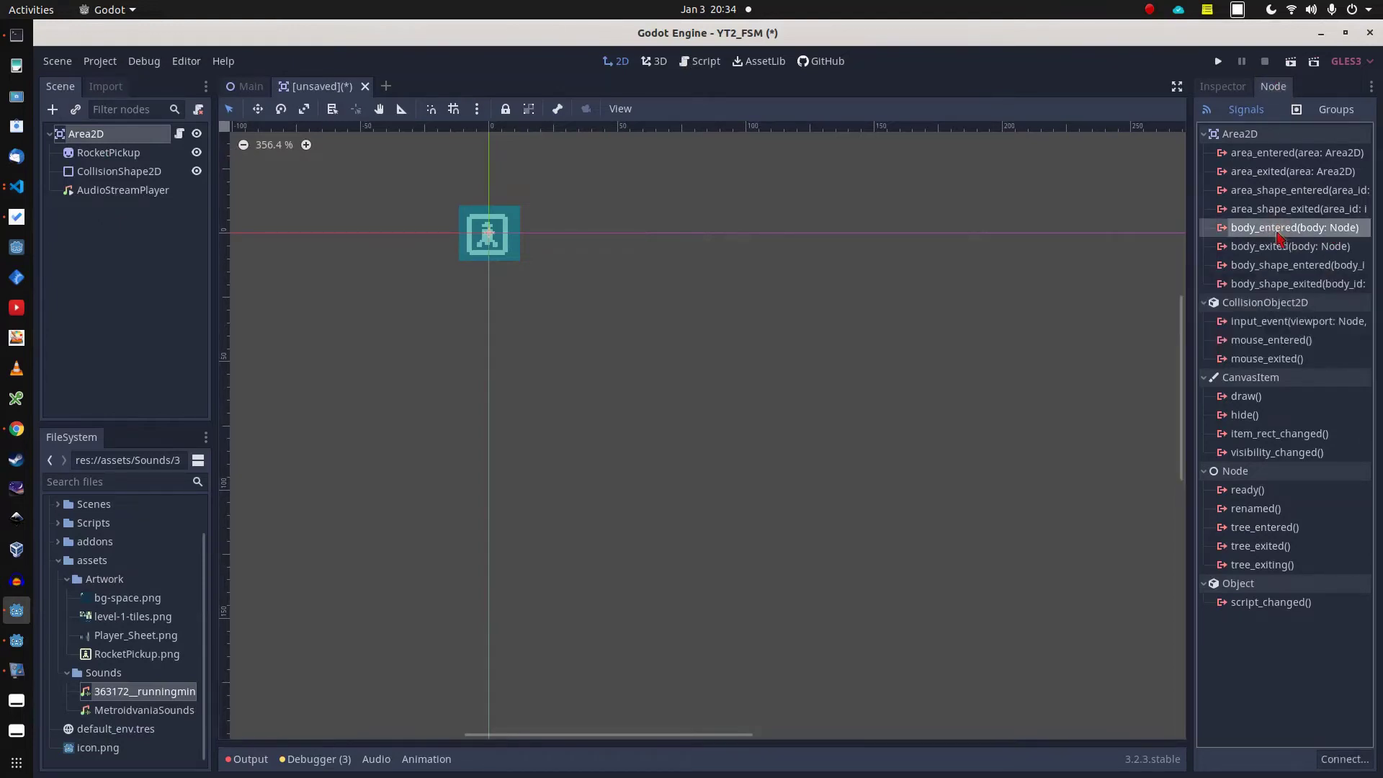
{"action": "double_click", "coordinate": [1279, 232]}
{"action": "double_click", "coordinate": [523, 552]}
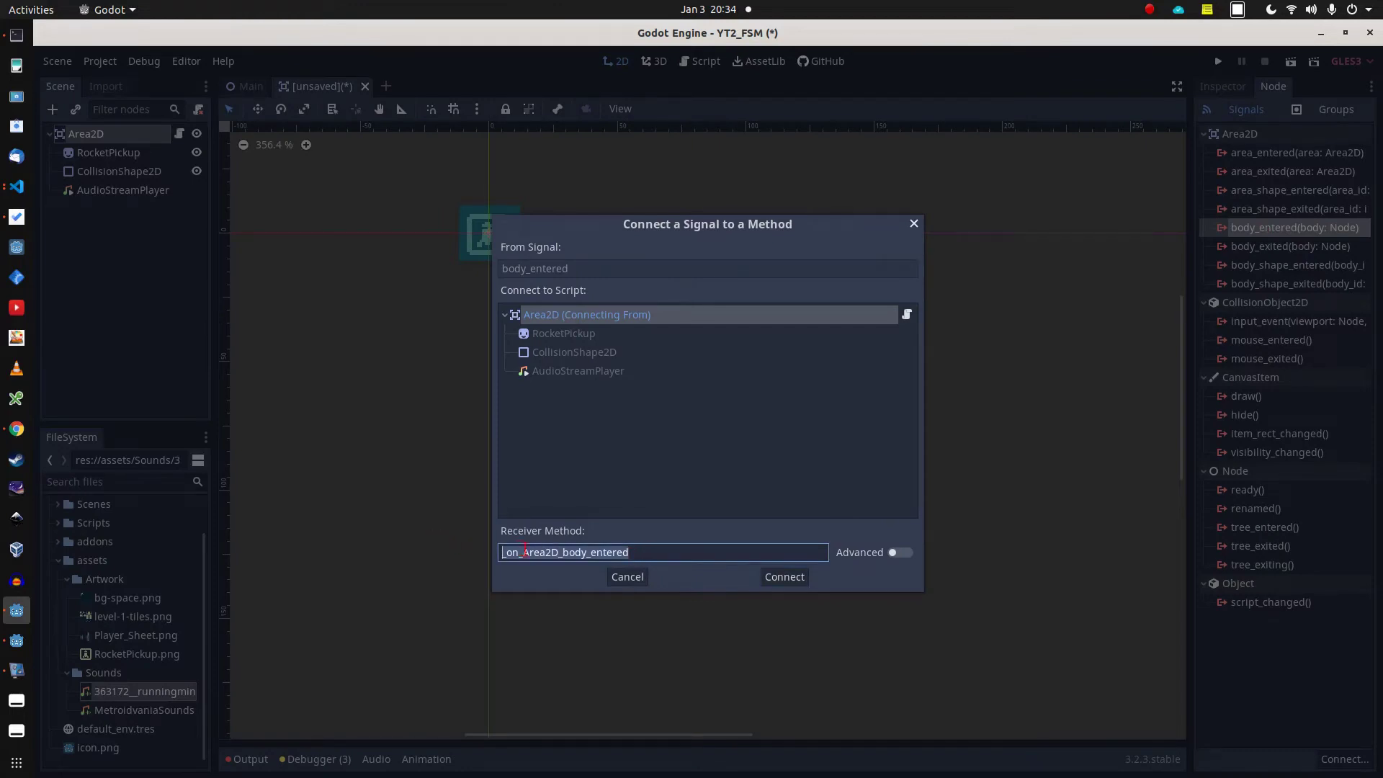
{"action": "right_click", "coordinate": [536, 553]}
In Visual Studio Code, write the _on_Area2D_body_entered(body) function in RocketPickUp.gd with a check that the body is in the "Player" group.
{"action": "type", "text": "a"}
{"action": "type", "text": "(body"}
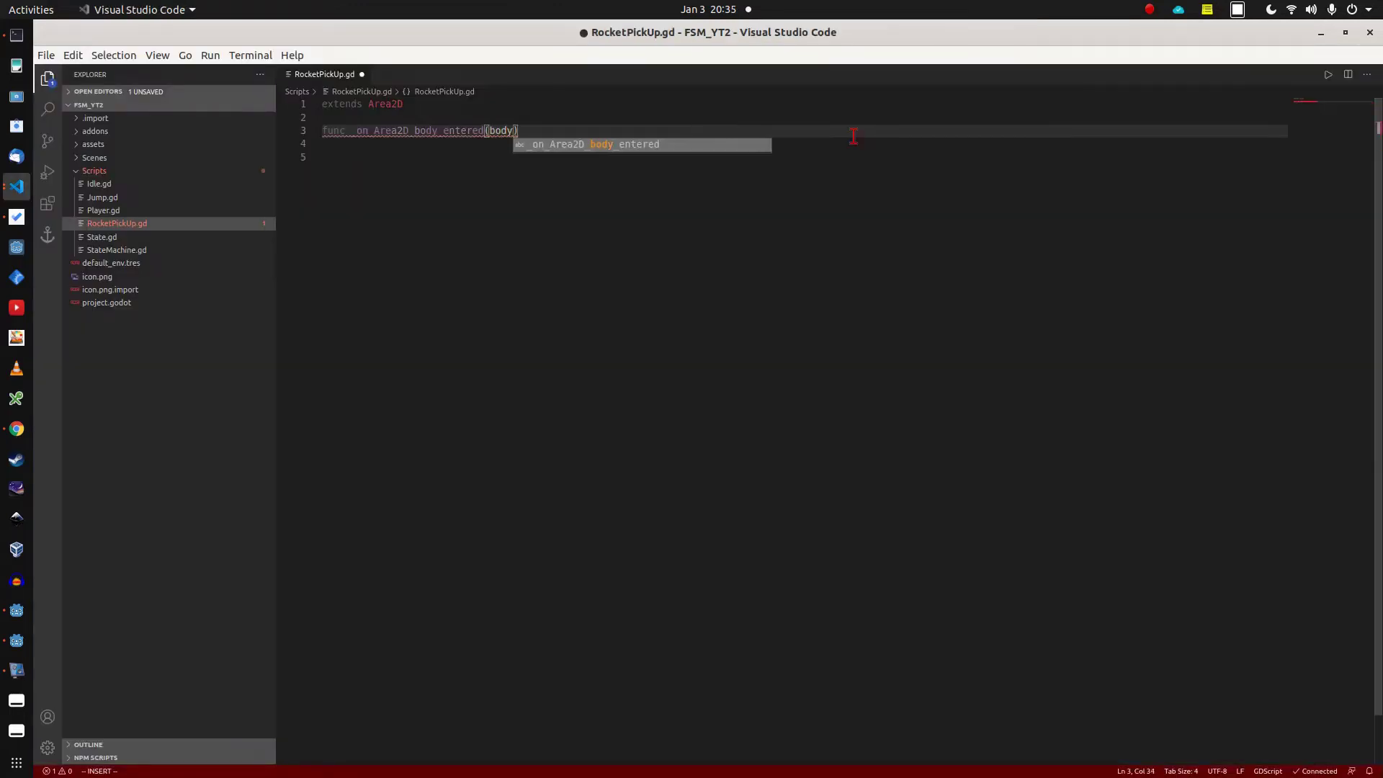
{"action": "key", "text": "Escape"}
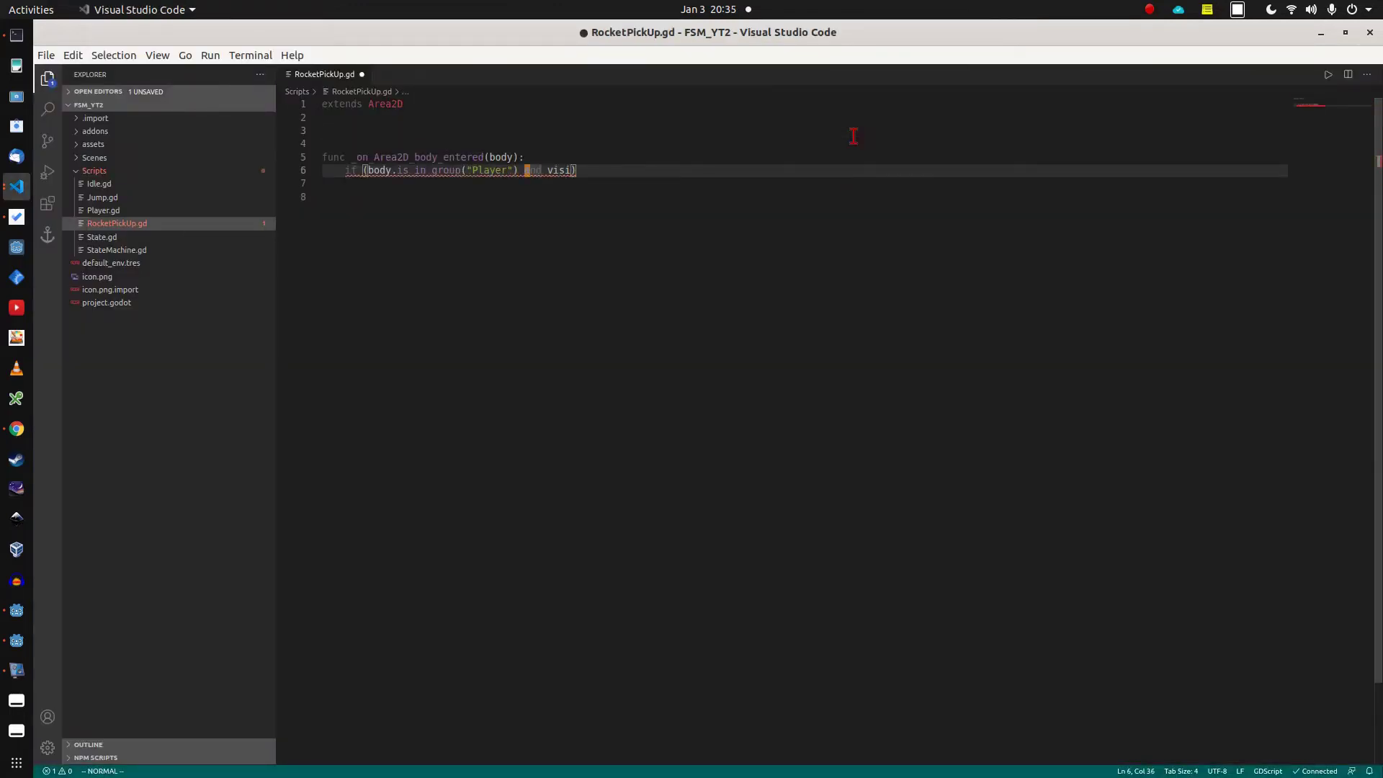
{"action": "key", "text": "parenright"}
{"action": "key", "text": "X"}
{"action": "key", "text": "o"}
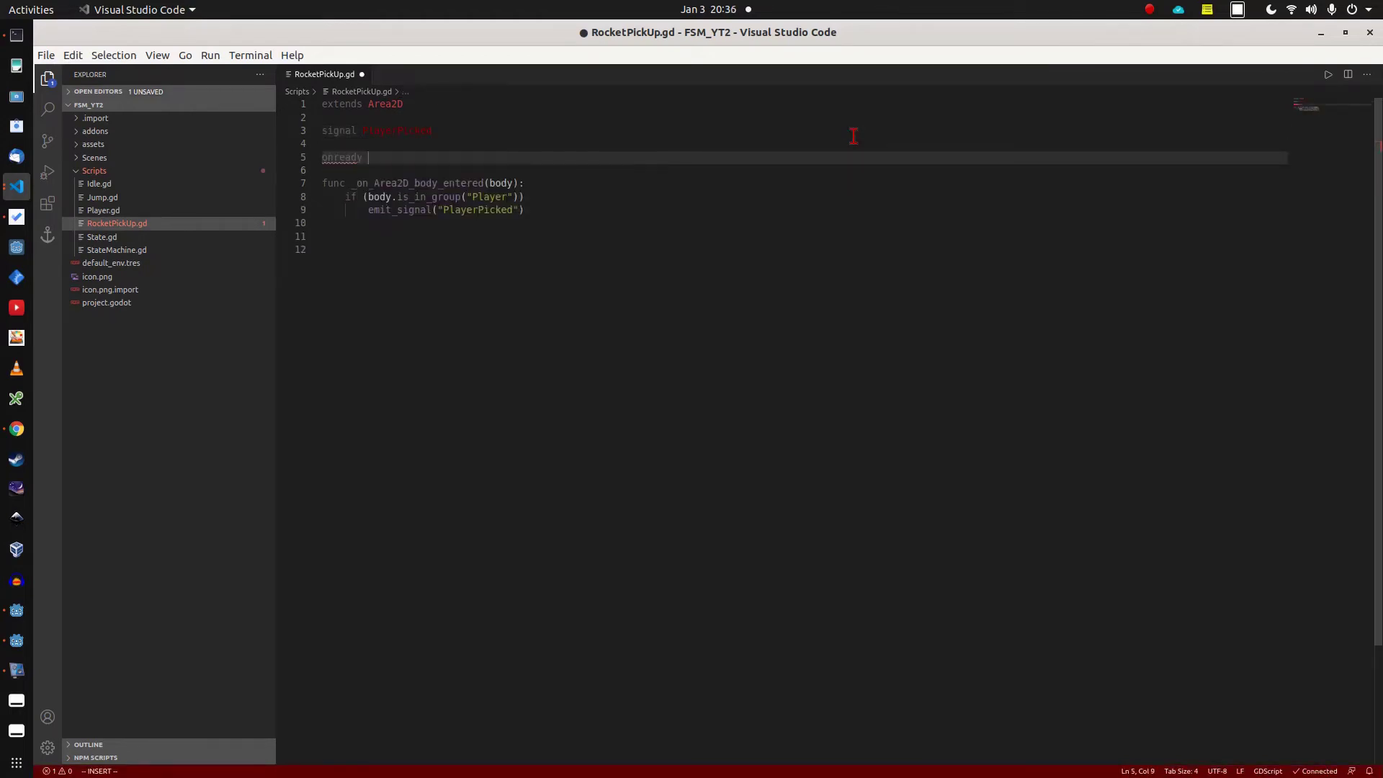
Declare the PlayerPicked signal, emit it inside the Player check, and add an onready variable Audio that gets the AudioStreamPlayer node.
{"action": "type", "text": "var "}
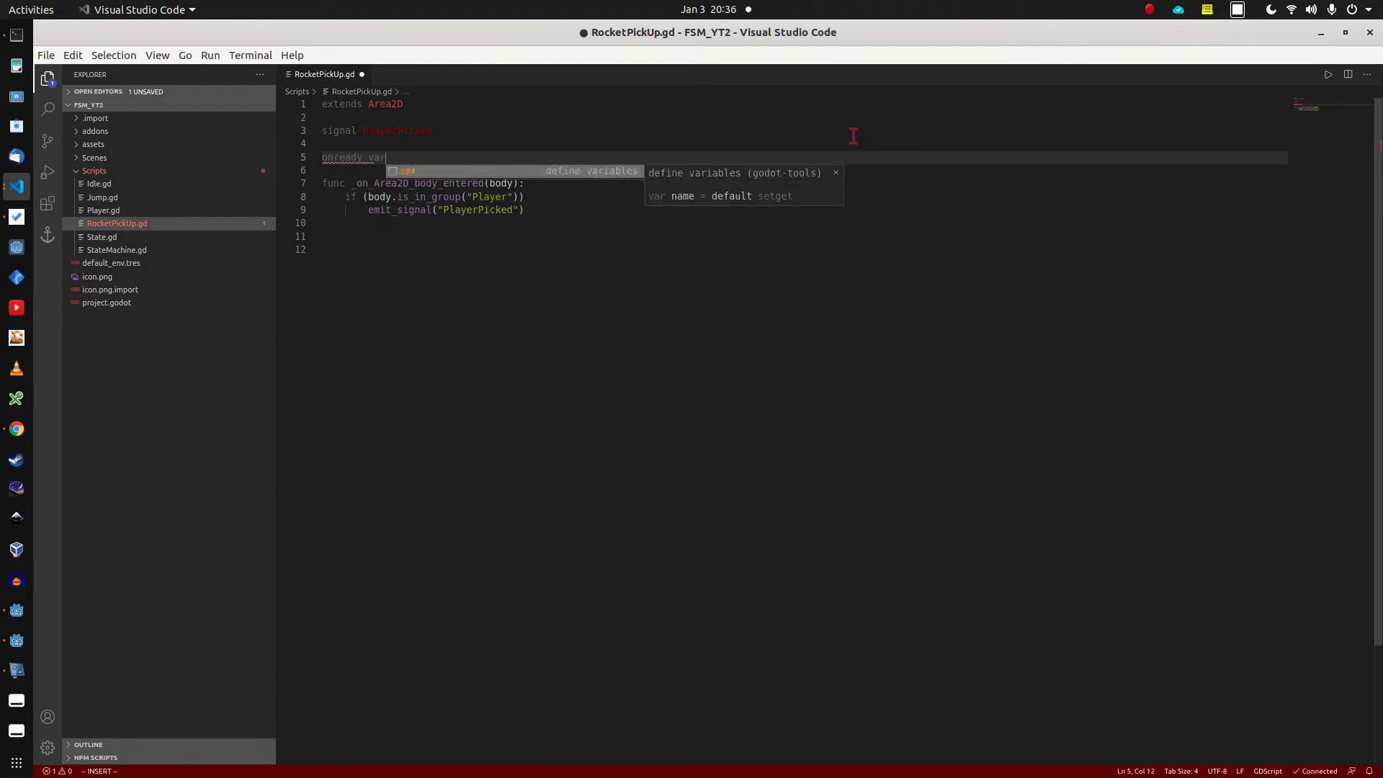
{"action": "type", "text": "Audio"}
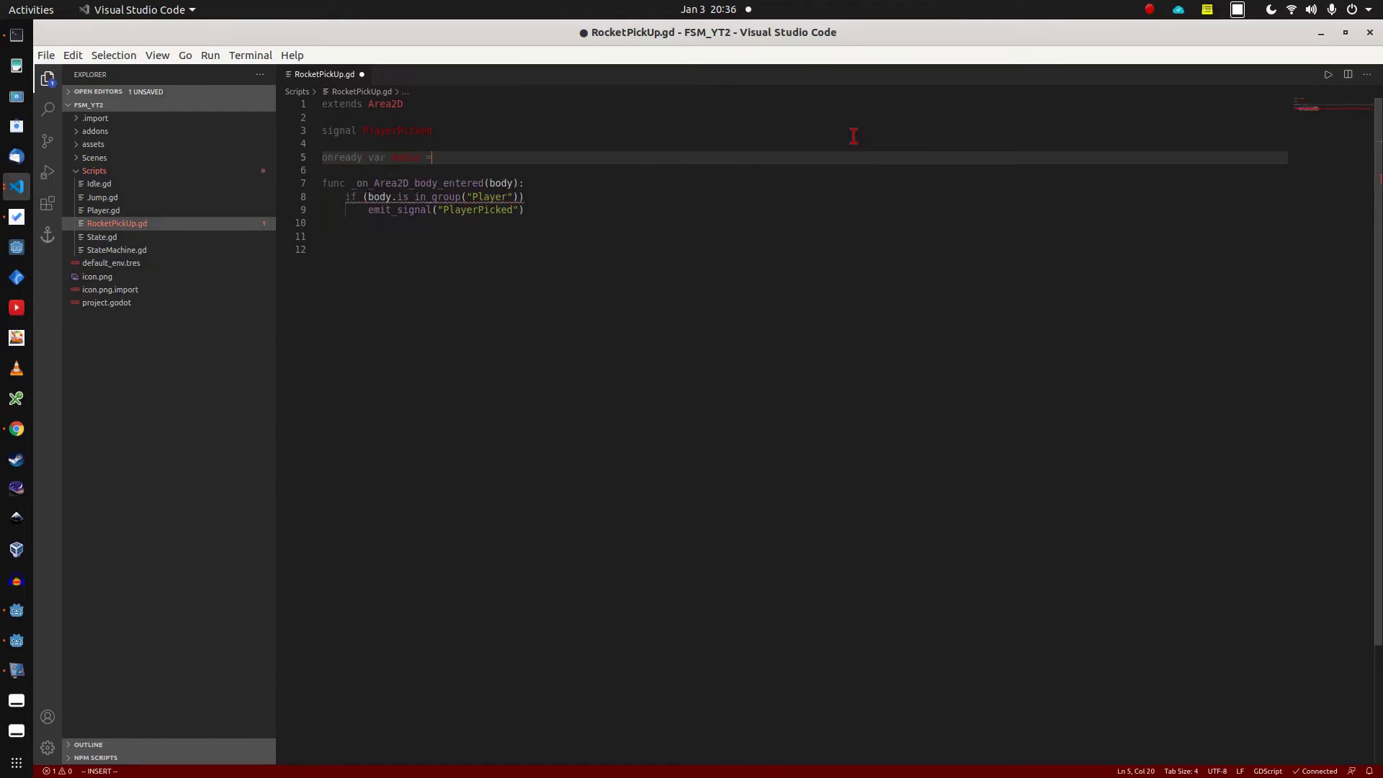
{"action": "type", "text": " = get_node(\"Audio"}
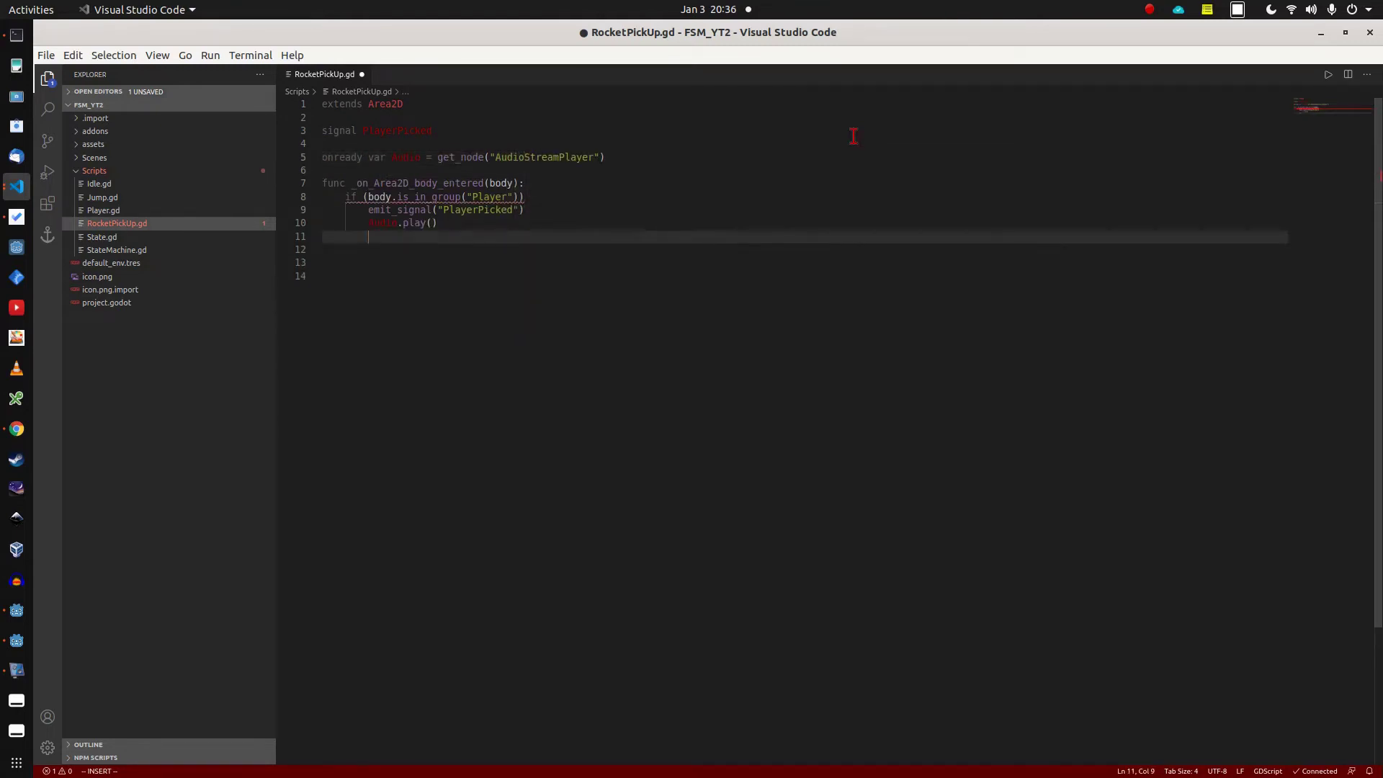
Inside the Player check, call Audio.play() and set visible to false after emitting the signal.
{"action": "type", "text": "visi"}
{"action": "type", "text": "ble false"}
{"action": "key", "text": "Escape"}
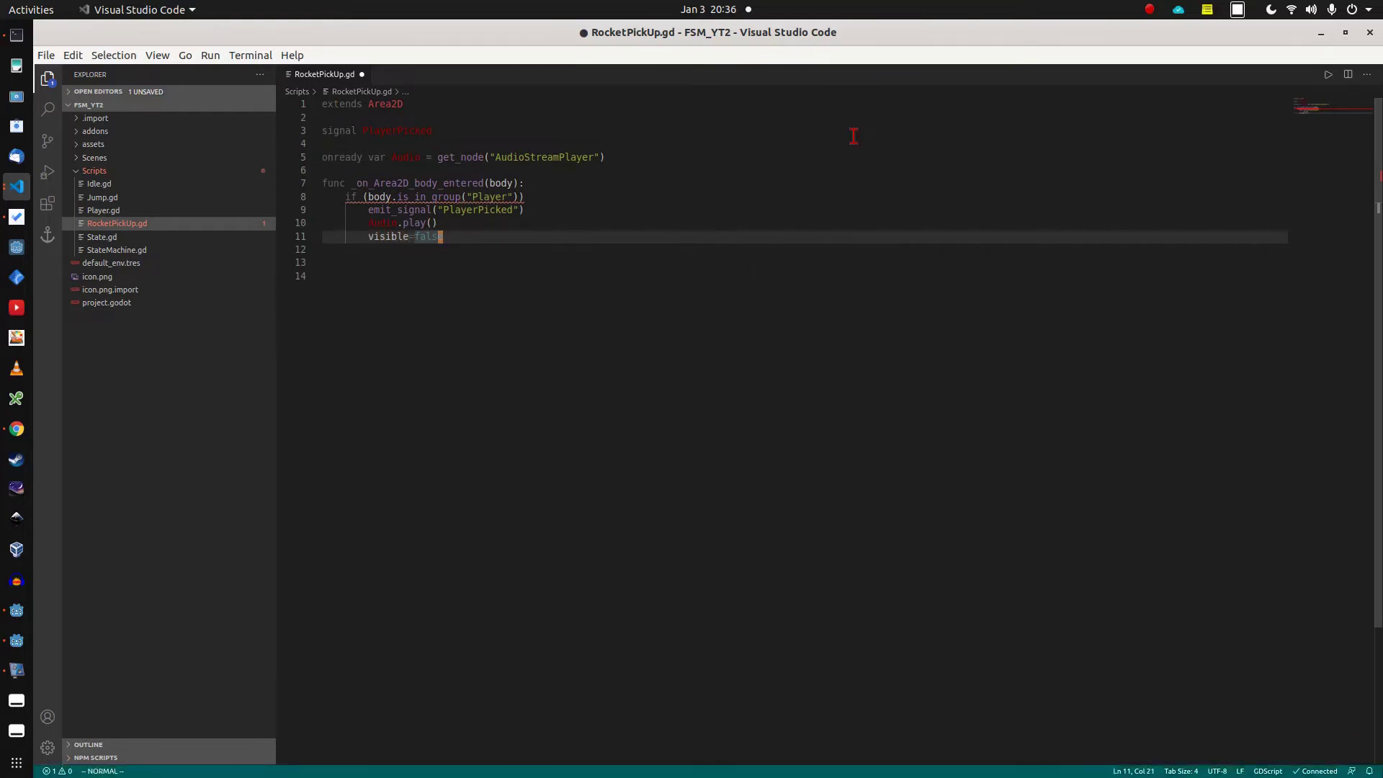
Switch to Godot, add the Player node in Main to the "Player" group, and save the pickup scene as RocketPickup.tscn.
{"action": "key", "text": "alt+Tab"}
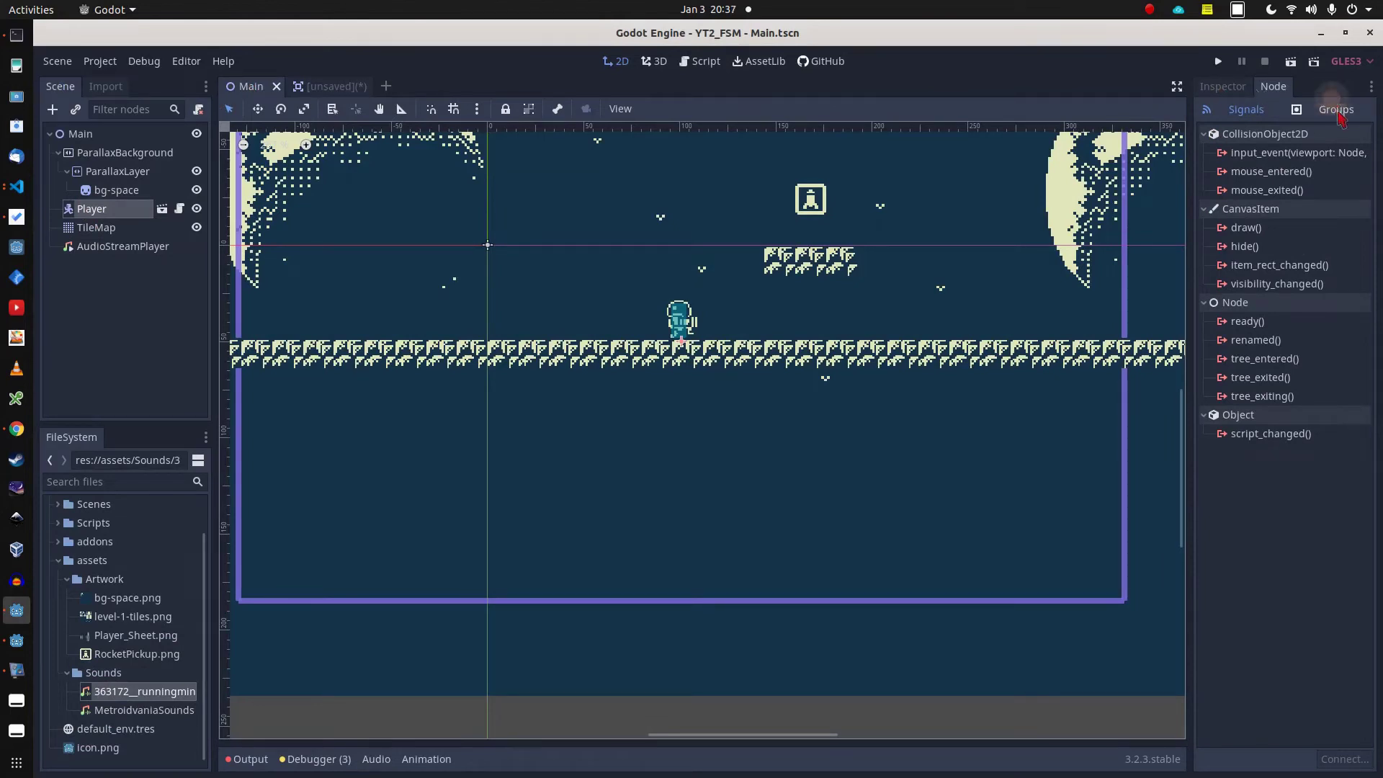
{"action": "left_click", "coordinate": [1332, 101]}
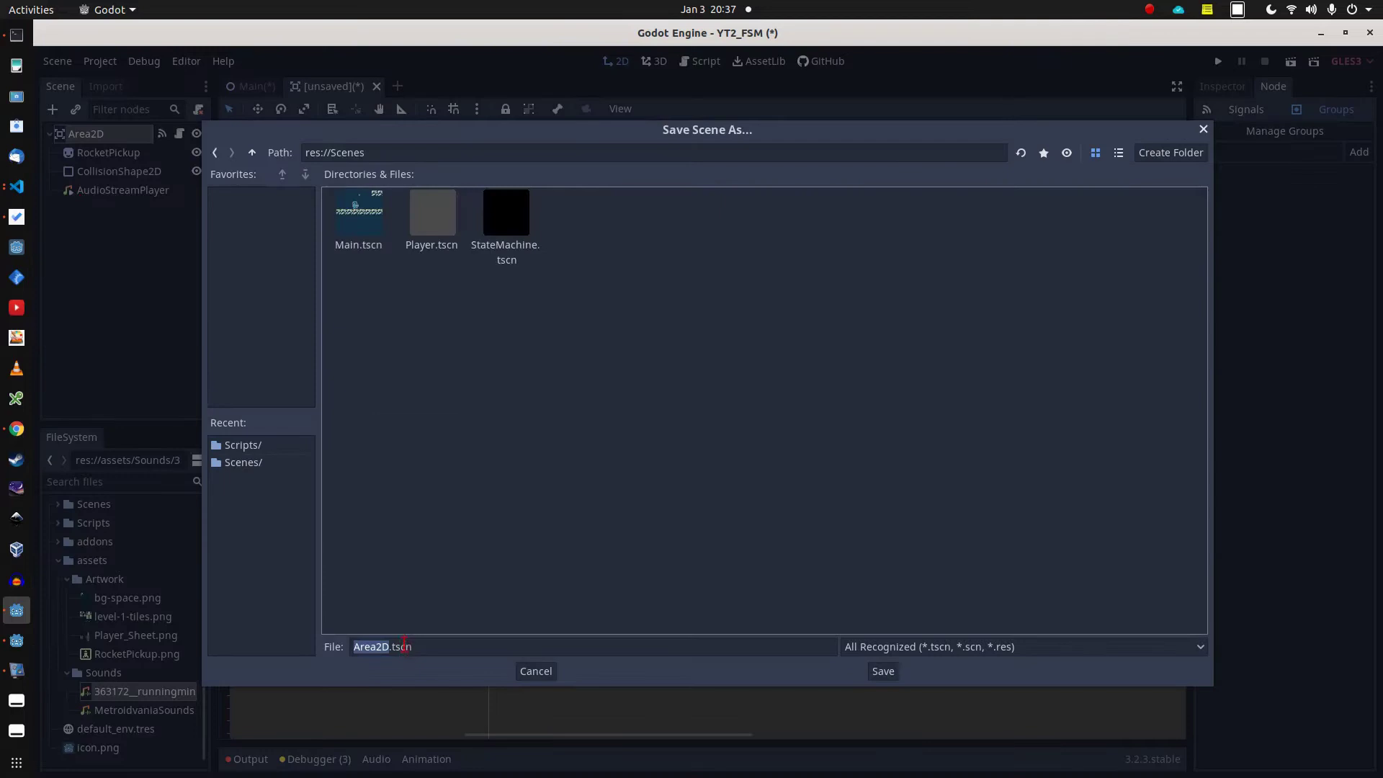
{"action": "type", "text": "RocketPickup"}
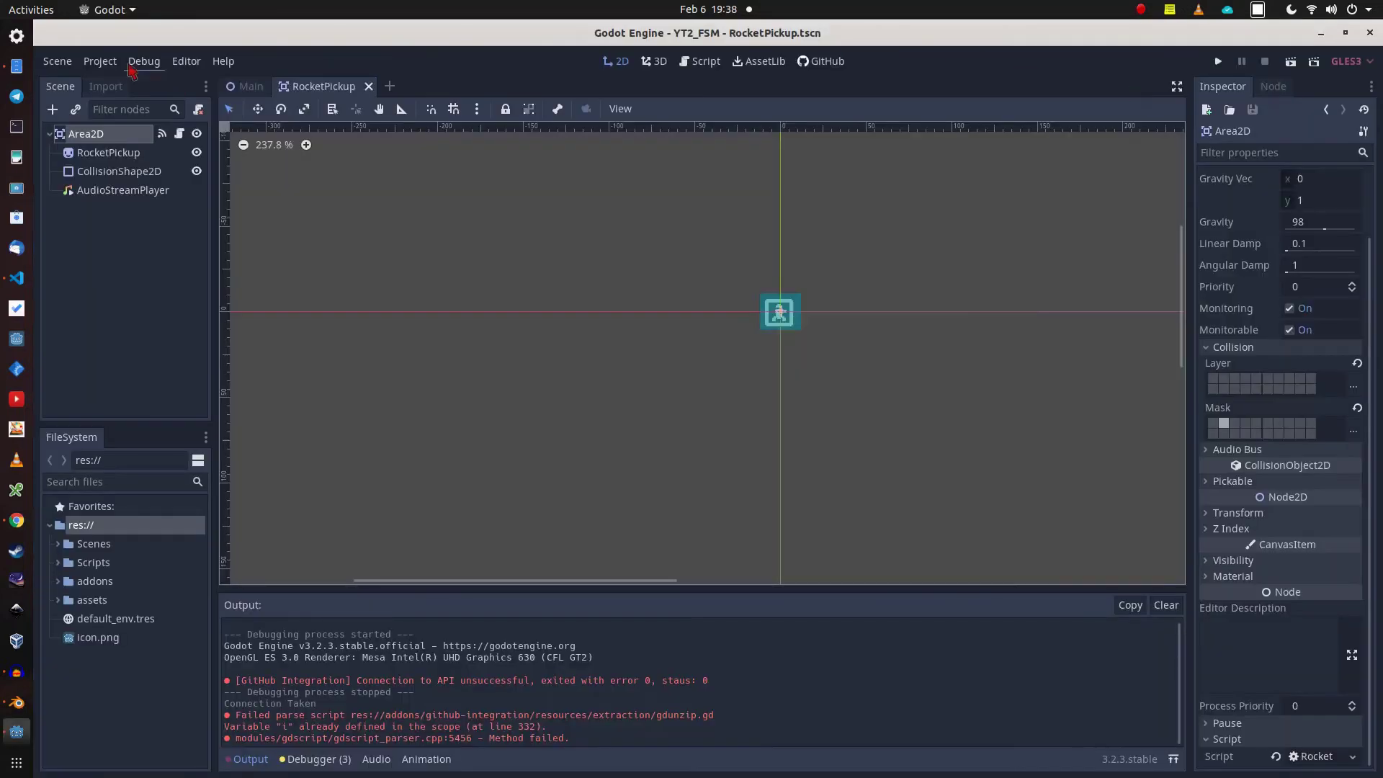
In the project settings, name 2D physics layer 1 Environment and layer 2 Player.
{"action": "left_click", "coordinate": [100, 62]}
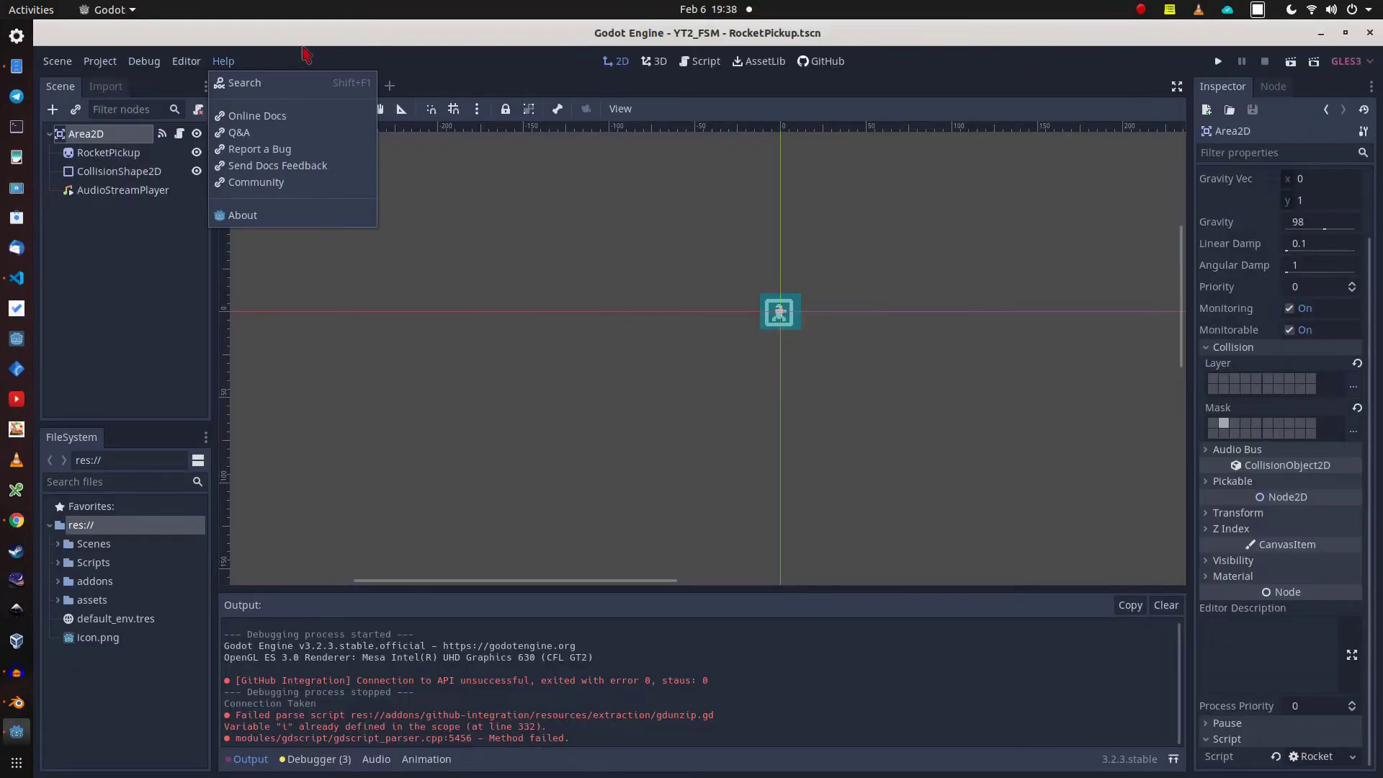
{"action": "mouse_move", "coordinate": [79, 62]}
{"action": "left_click", "coordinate": [96, 85]}
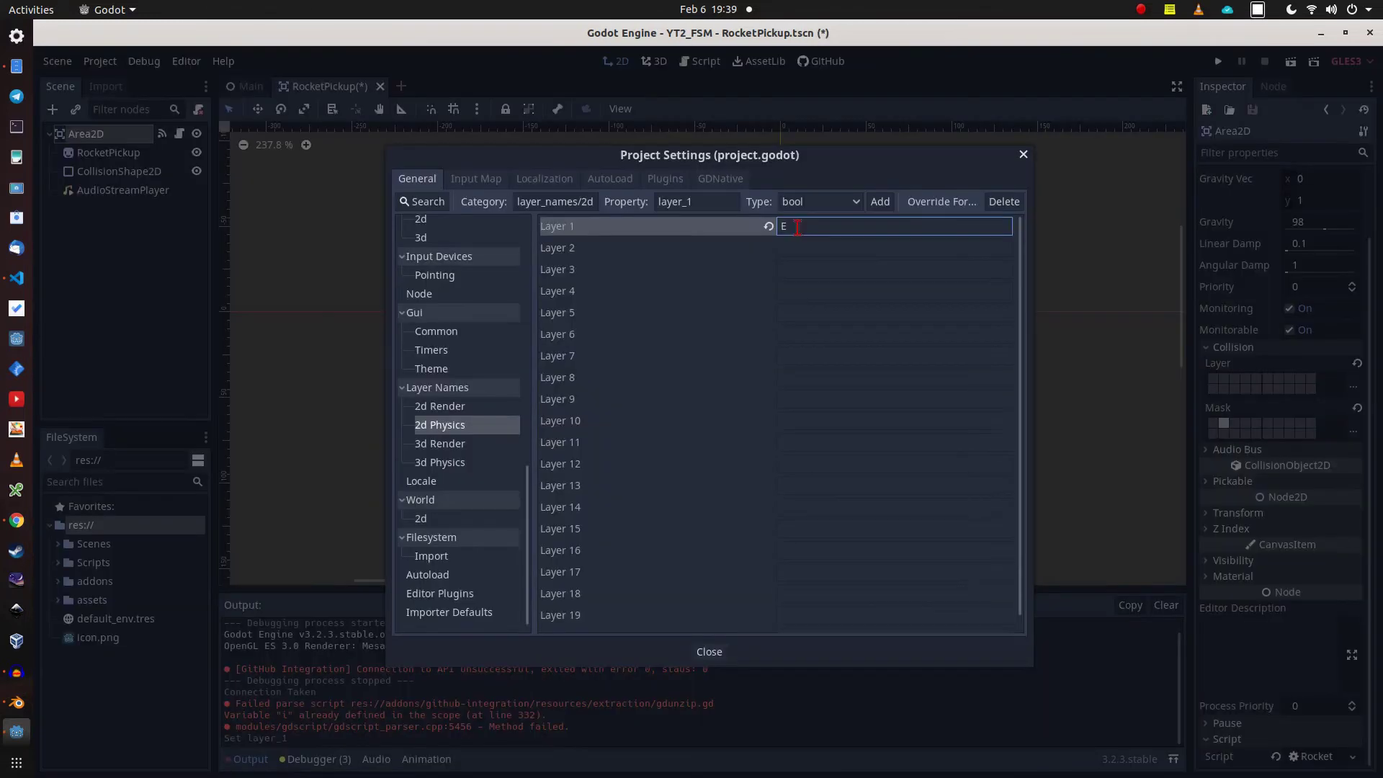
{"action": "type", "text": "Environment"}
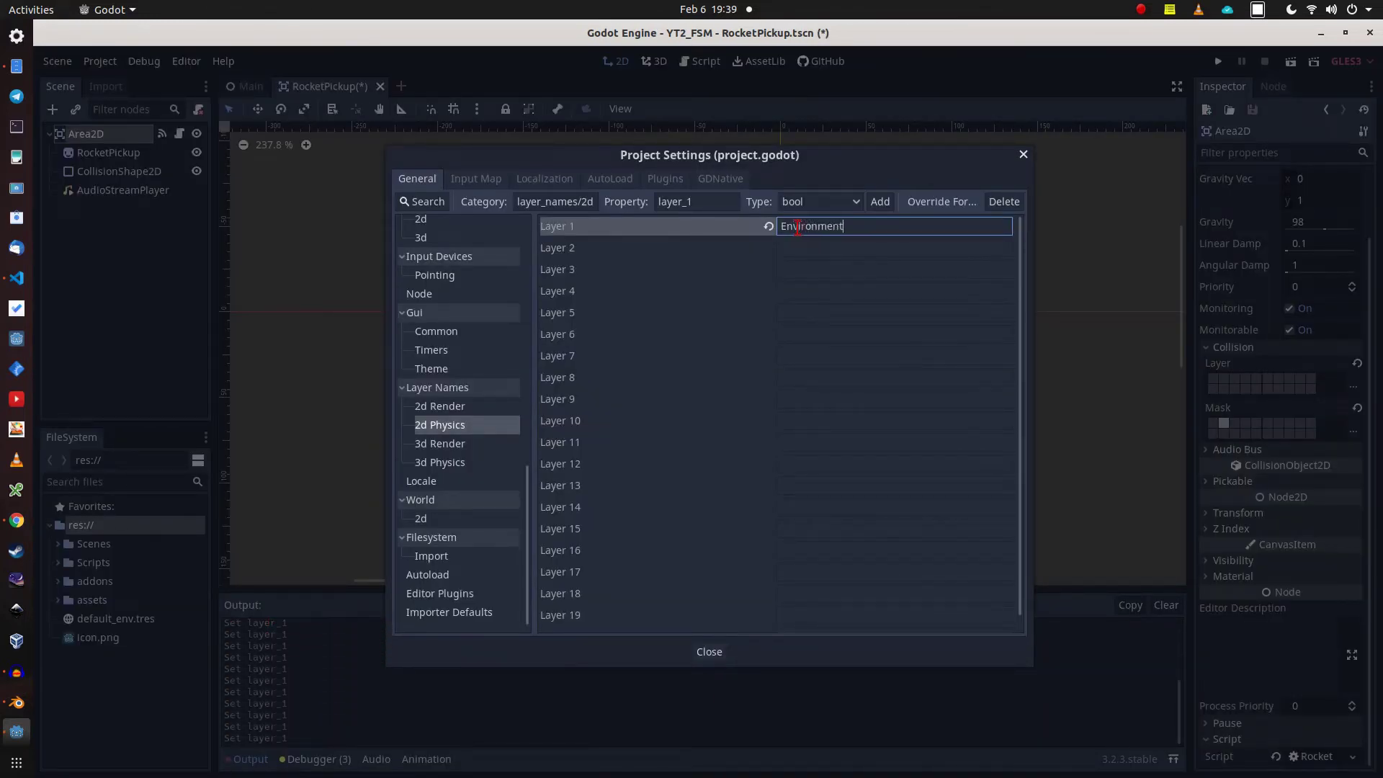
{"action": "key", "text": "Return"}
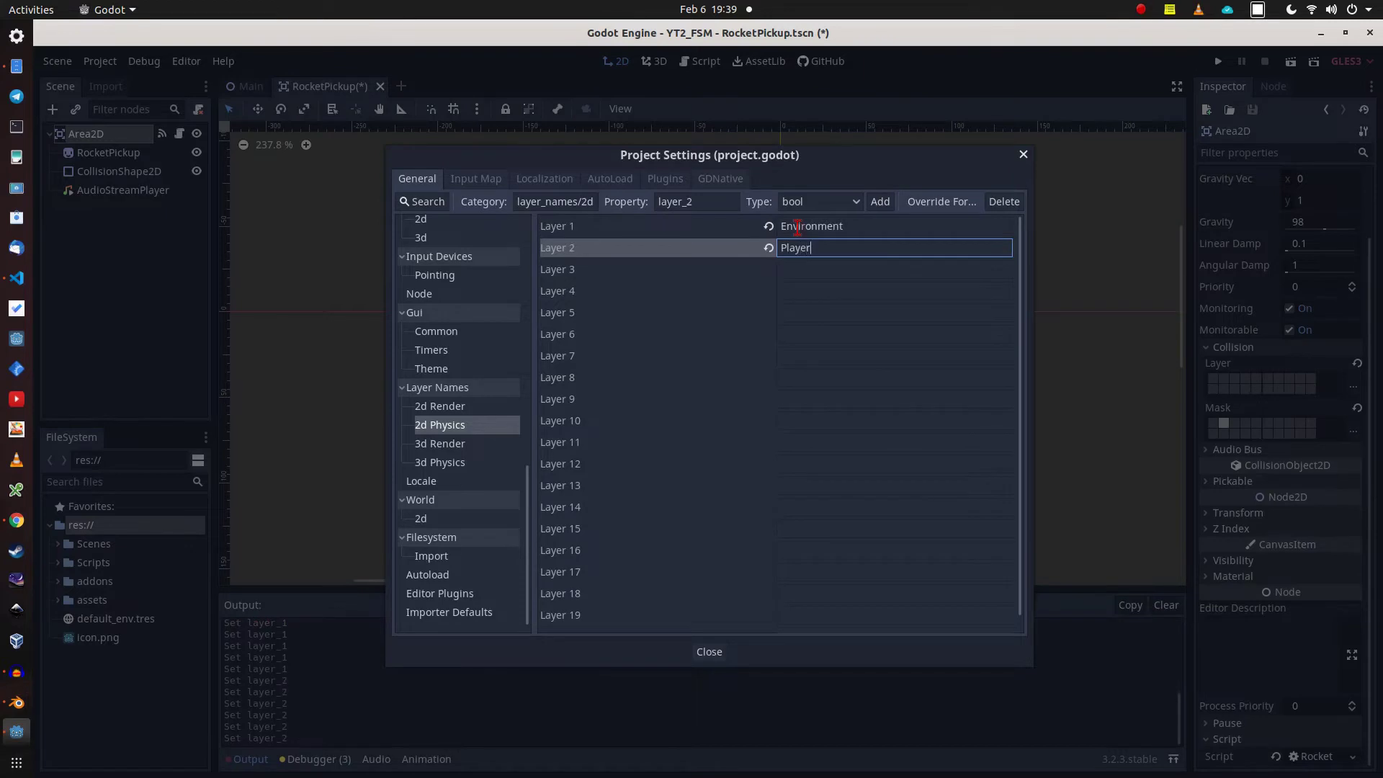
{"action": "key", "text": "Escape"}
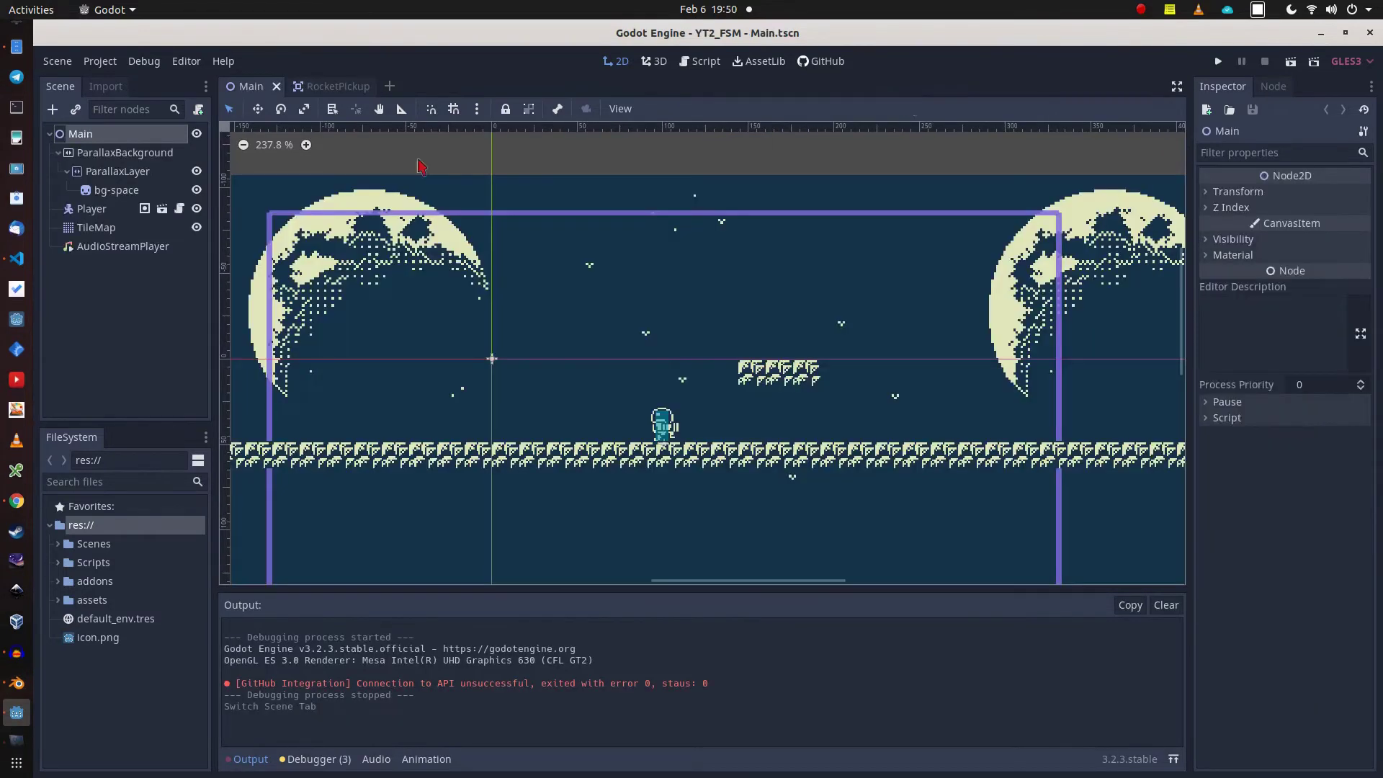
Place an instance of RocketPickup.tscn in the Main scene, just above the small floating platform.
{"action": "scroll", "coordinate": [694, 396], "scroll_direction": "up", "scroll_amount": 2}
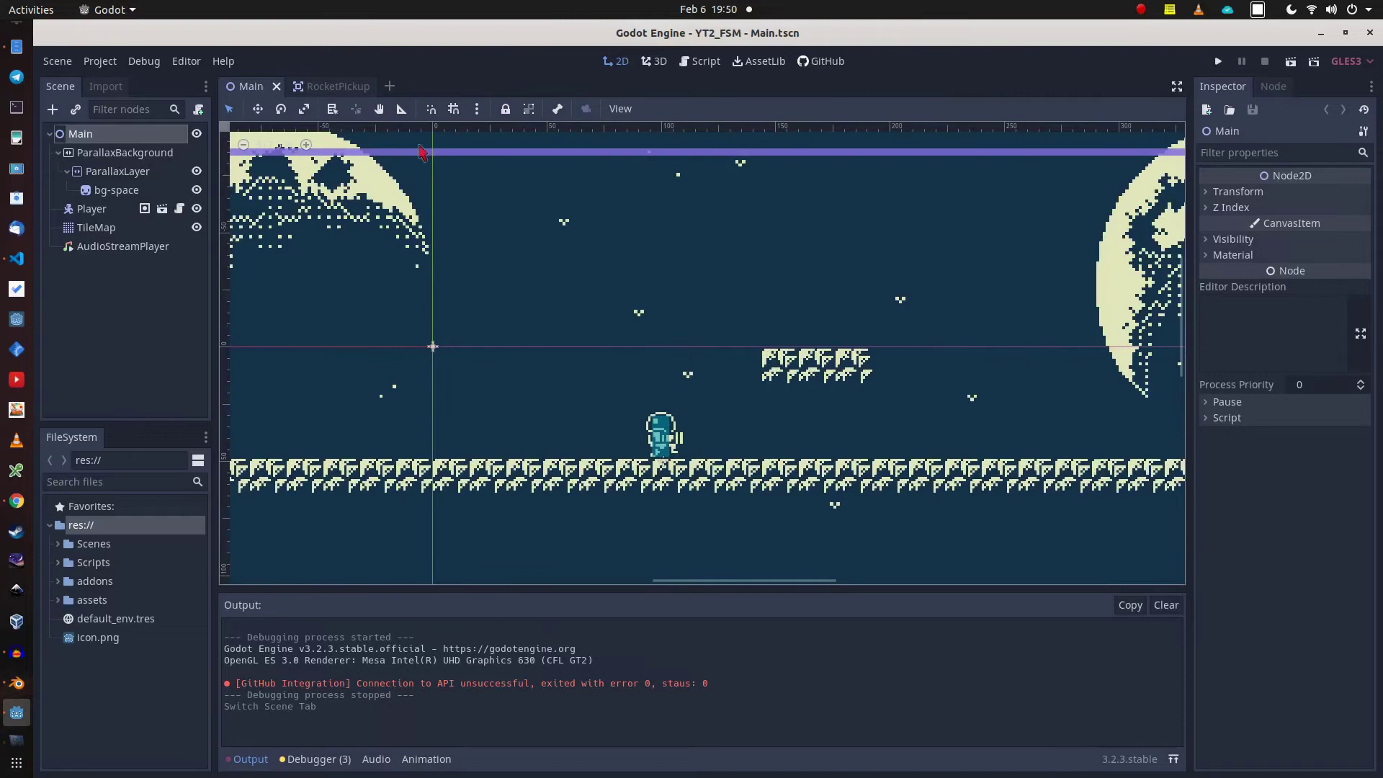
{"action": "left_click", "coordinate": [58, 545]}
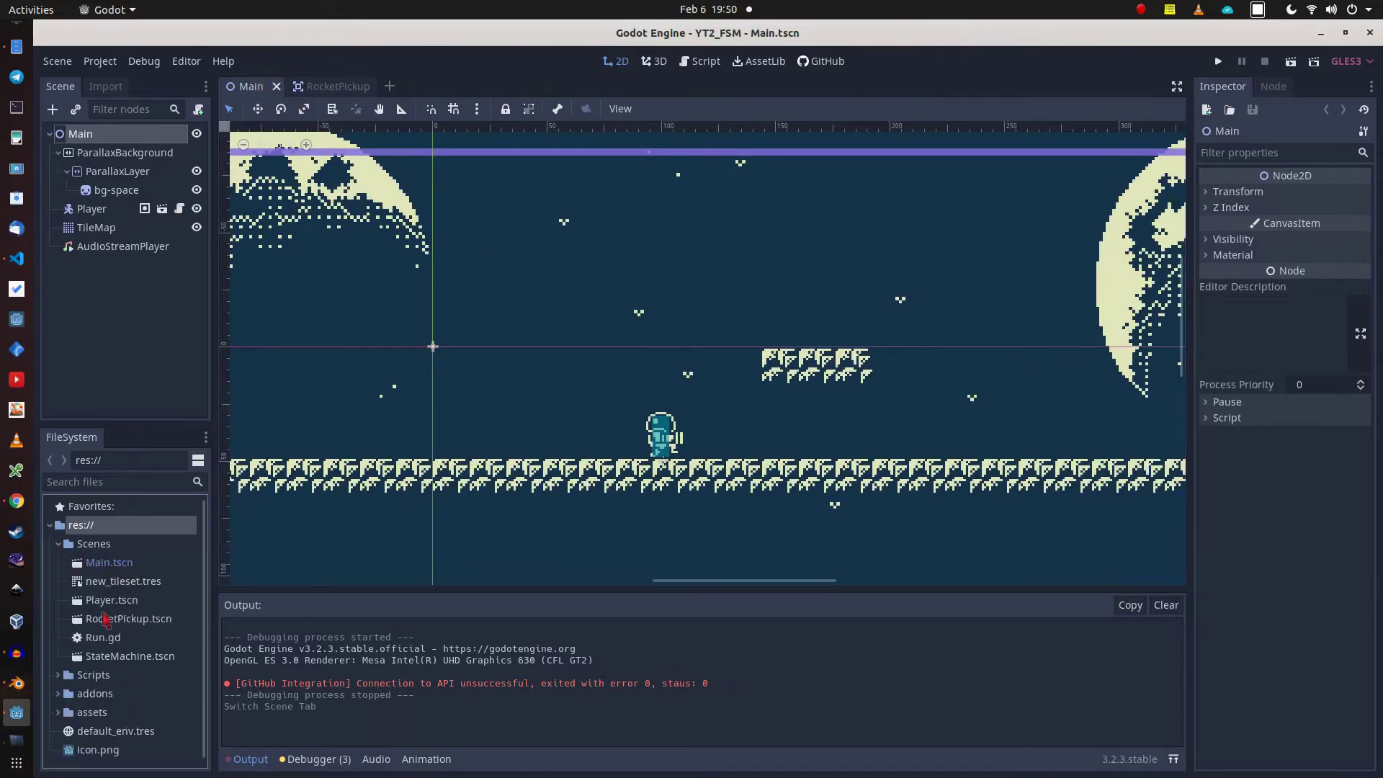
{"action": "left_click_drag", "start_coordinate": [103, 618], "coordinate": [816, 308]}
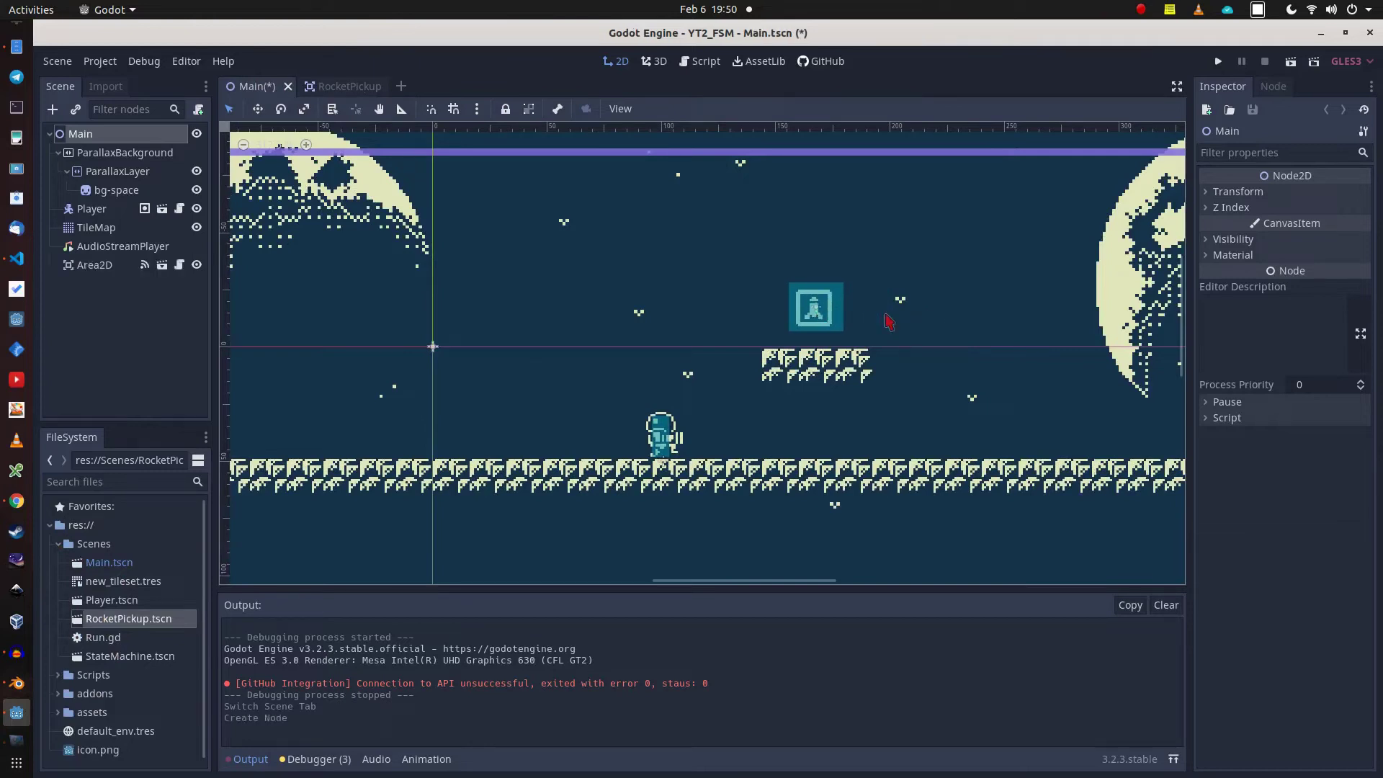
Run the project and test the rocket pickup by jumping the player onto the floating platform and moving back and forth over it.
{"action": "key", "text": "F5"}
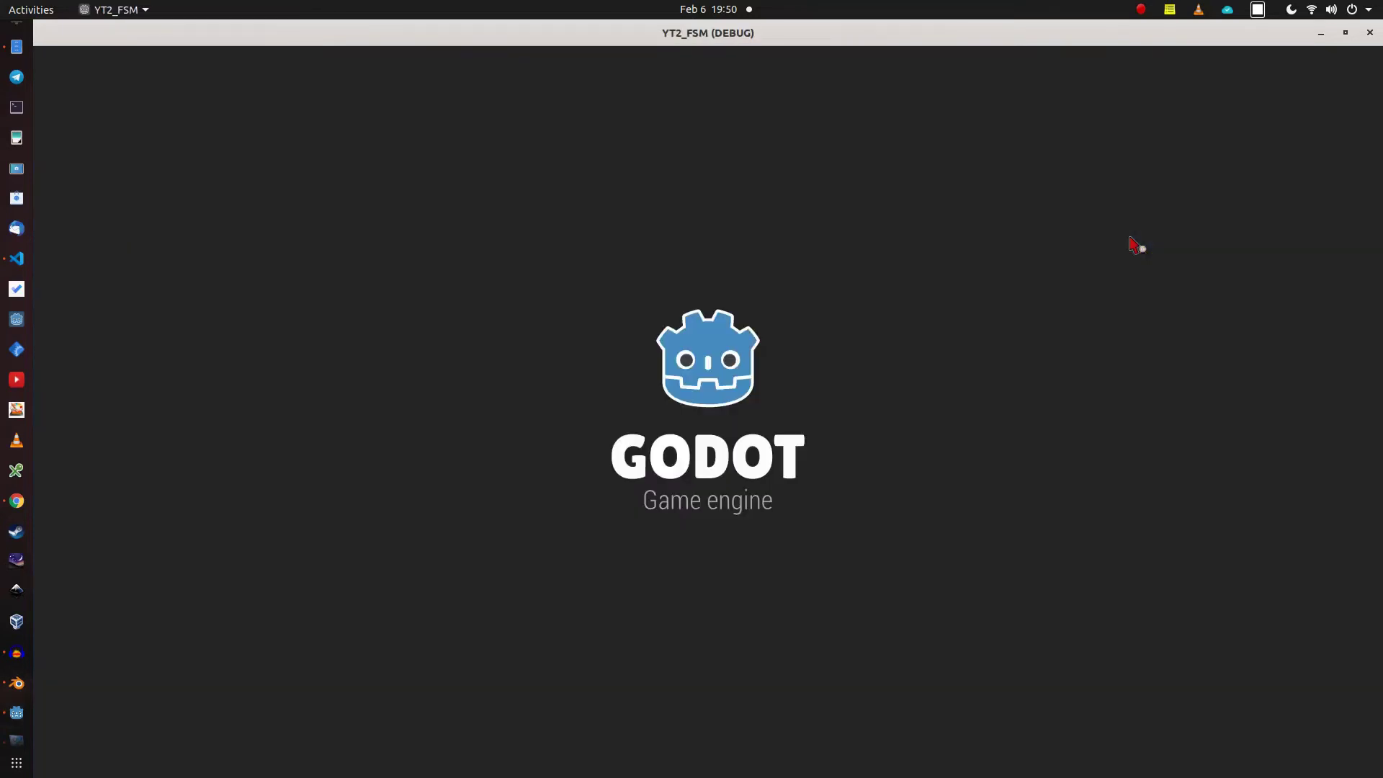
{"action": "key", "text": "Right"}
{"action": "key", "text": "space"}
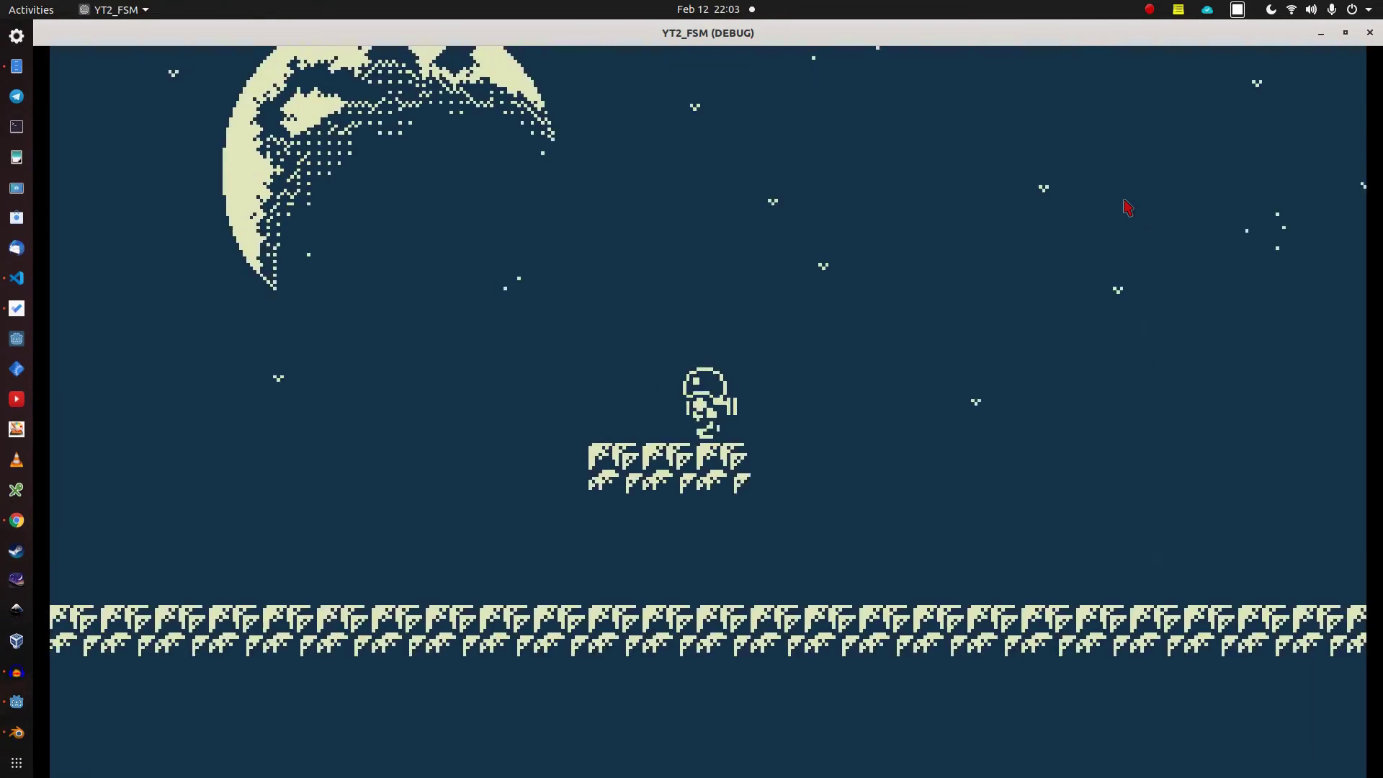
{"action": "key", "text": "Left"}
{"action": "key", "text": "Right"}
{"action": "key", "text": "Left"}
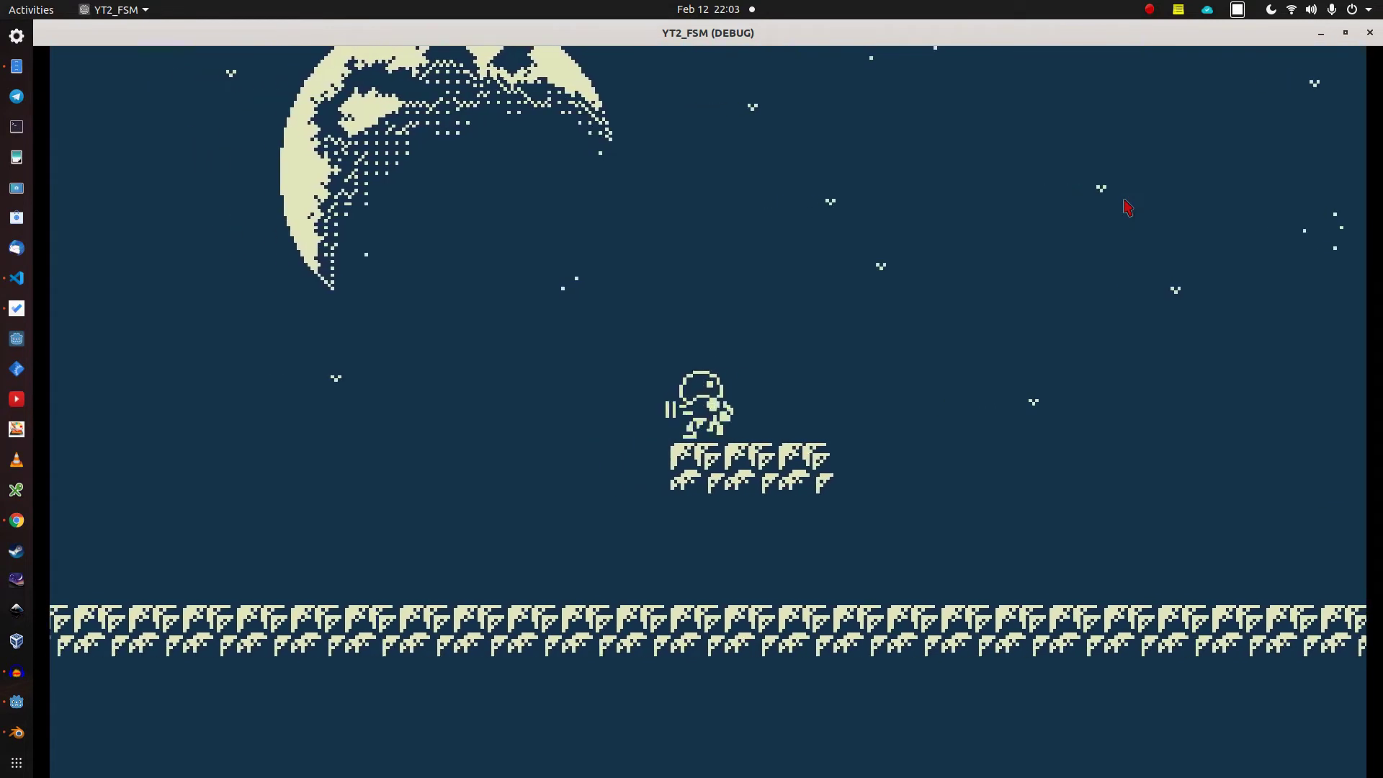
{"action": "key", "text": "Right"}
{"action": "key", "text": "Left"}
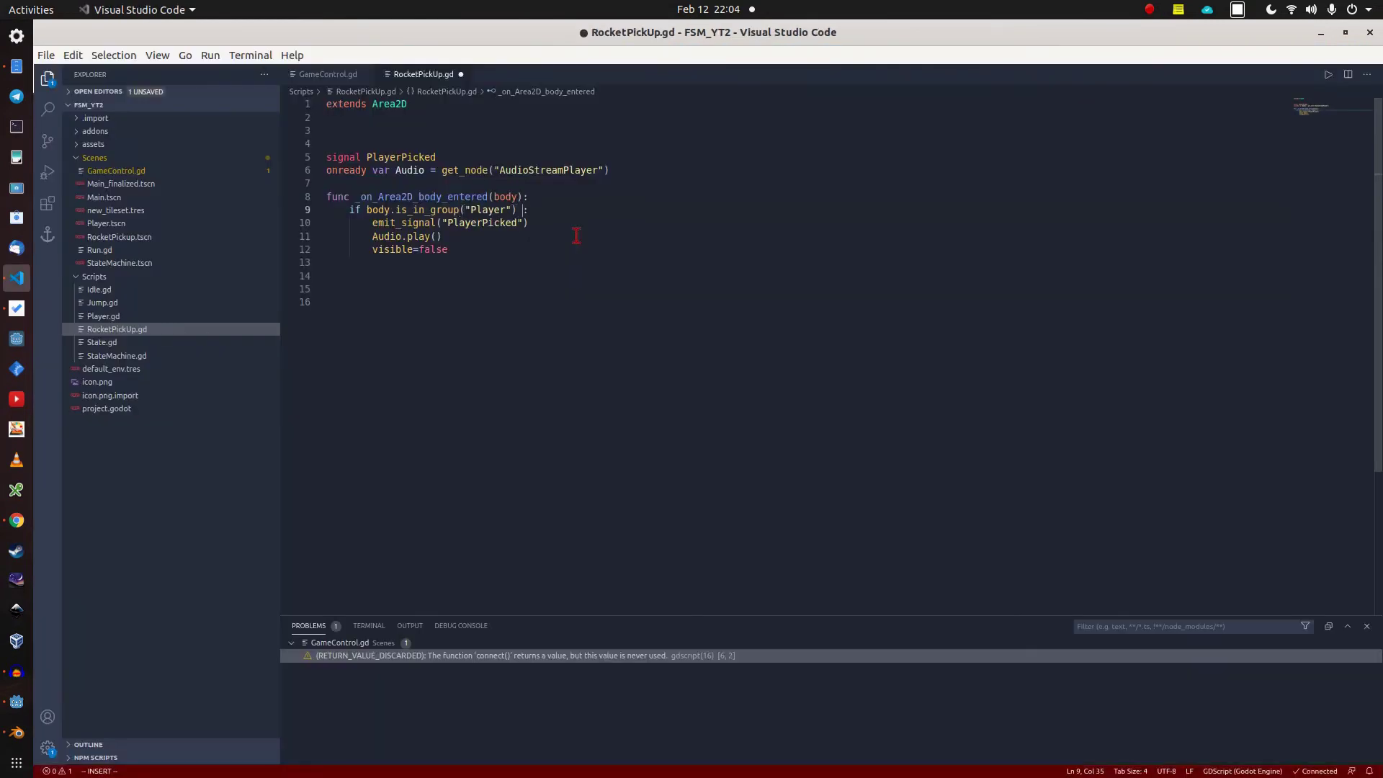
In RocketPickUp.gd in Visual Studio Code, extend the Player group condition with && visible and open new lines below the function.
{"action": "type", "text": "visible"}
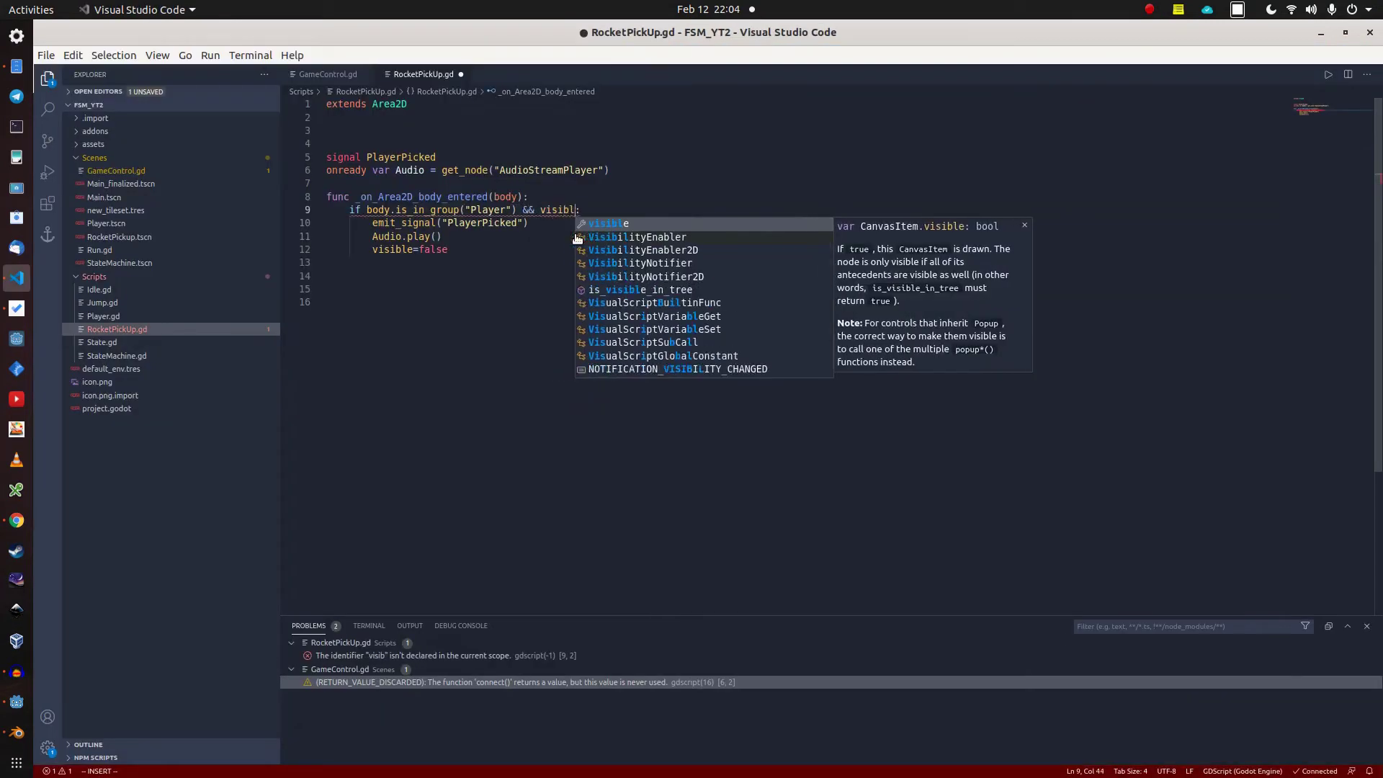
{"action": "key", "text": "Escape"}
{"action": "key", "text": "j"}
{"action": "key", "text": "j"}
{"action": "key", "text": "j"}
{"action": "key", "text": "j"}
{"action": "key", "text": "o"}
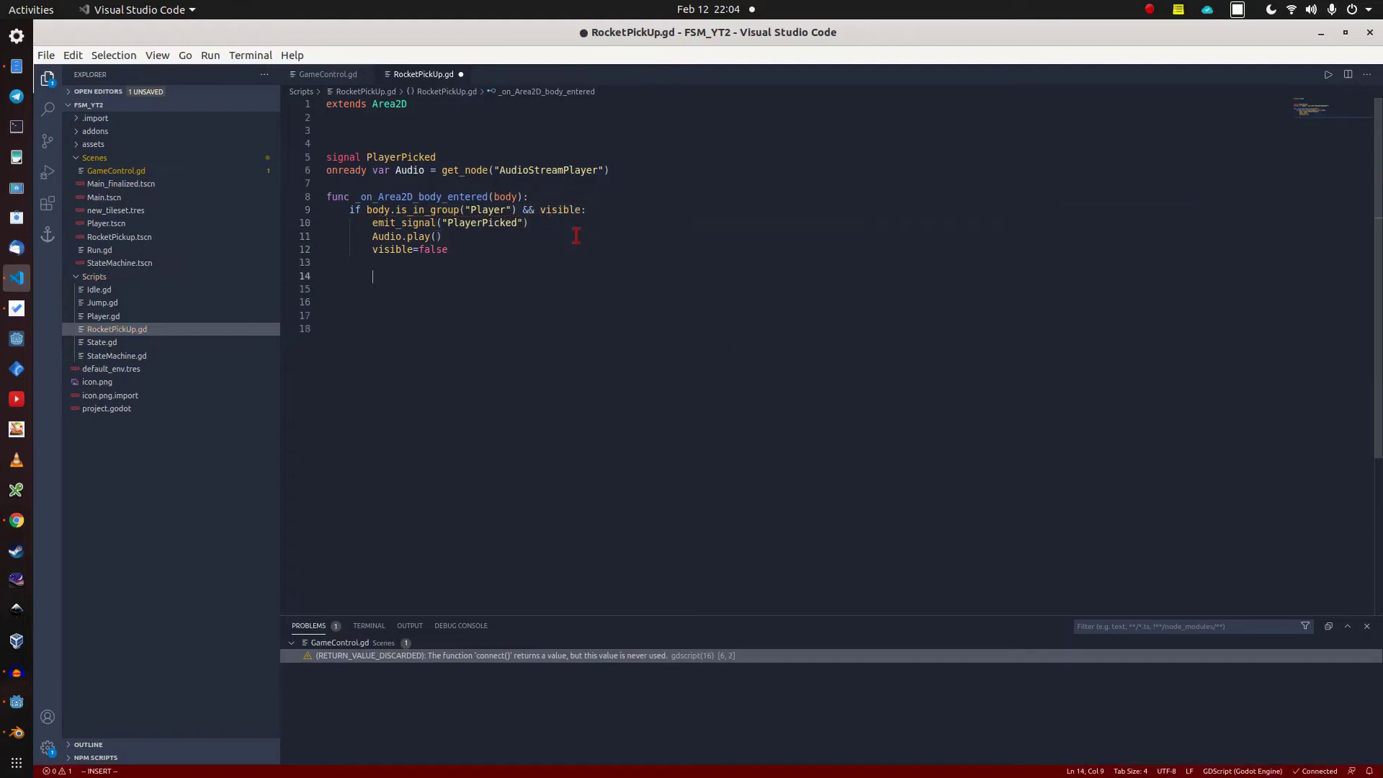
In Godot, connect the AudioStreamPlayer's finished() signal to the Area2D and copy its receiver method name, _on_AudioStreamPlayer_finished.
{"action": "right_click", "coordinate": [1130, 156]}
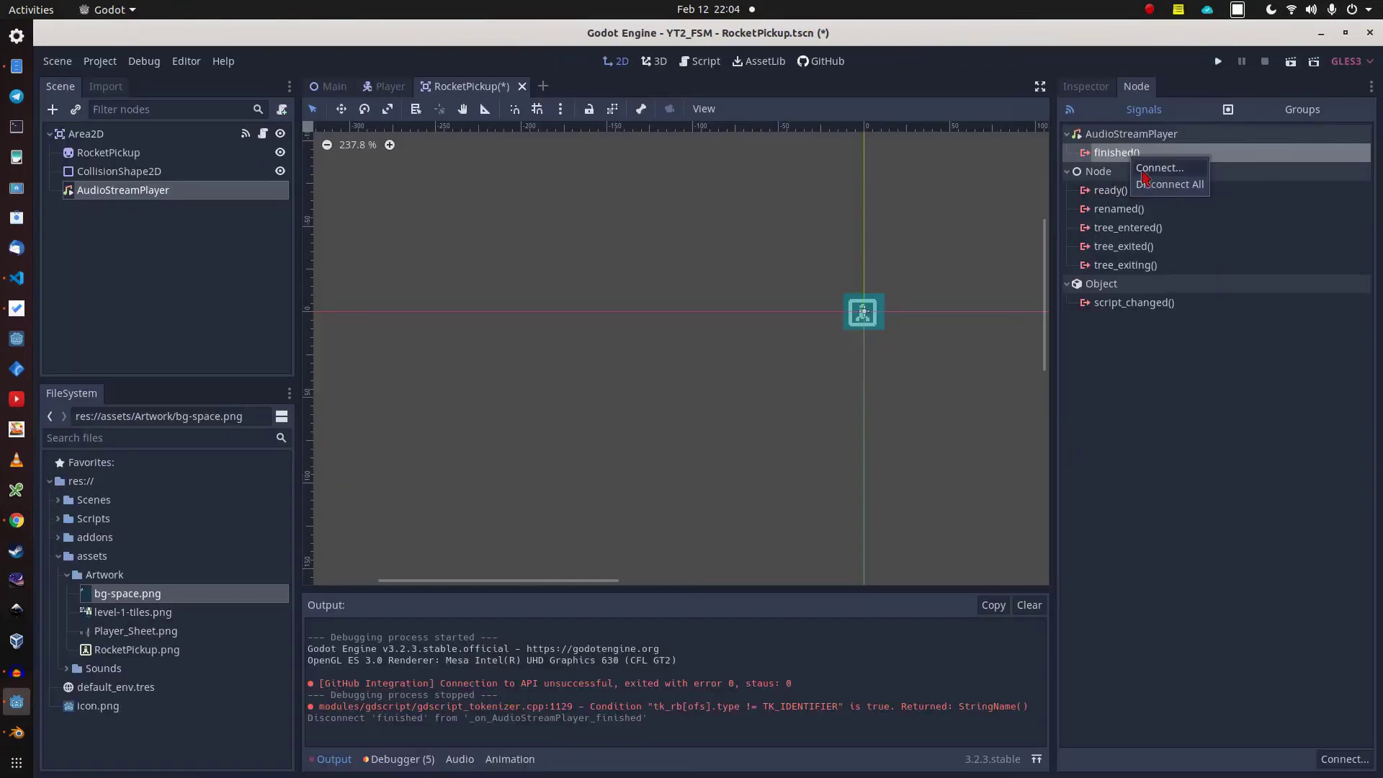
{"action": "left_click", "coordinate": [1159, 168]}
{"action": "left_click_drag", "start_coordinate": [674, 553], "coordinate": [500, 552]}
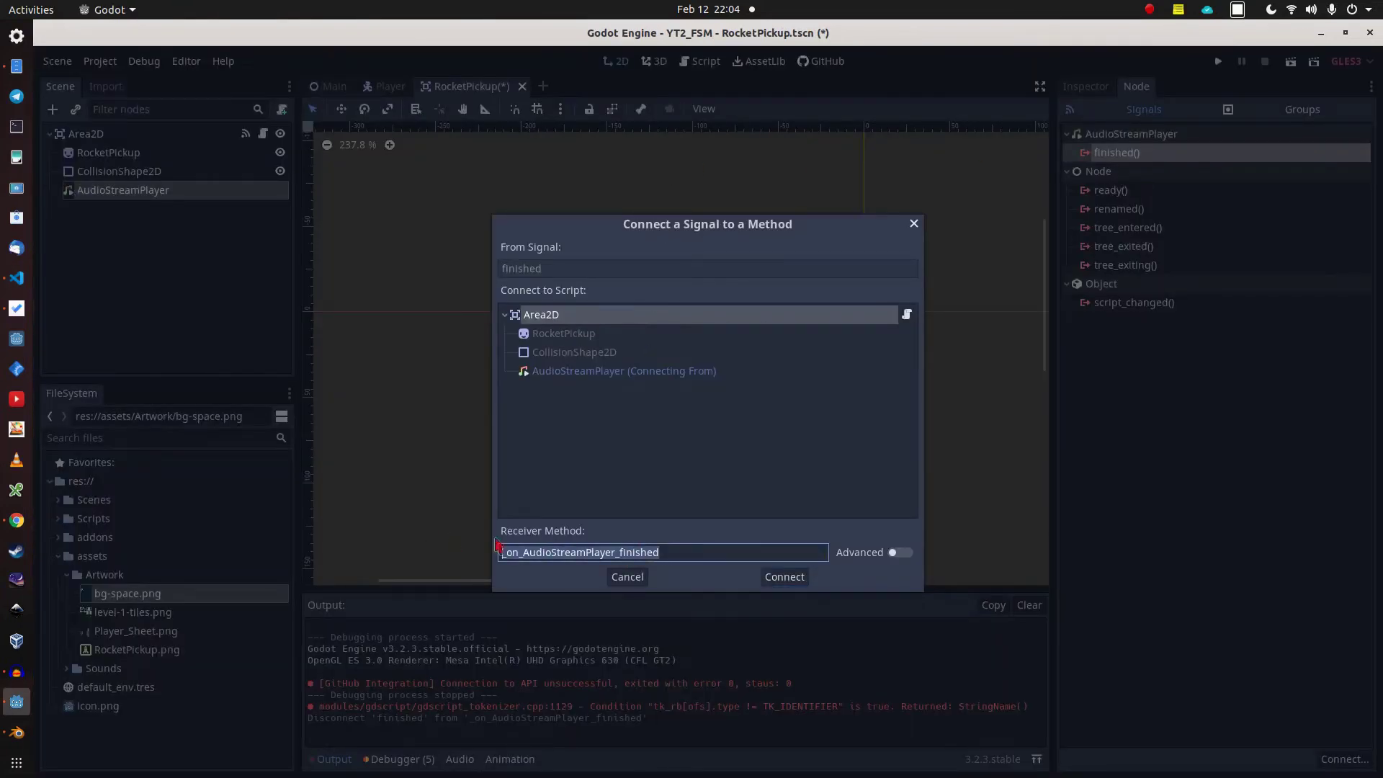
{"action": "right_click", "coordinate": [565, 553]}
{"action": "left_click", "coordinate": [590, 572]}
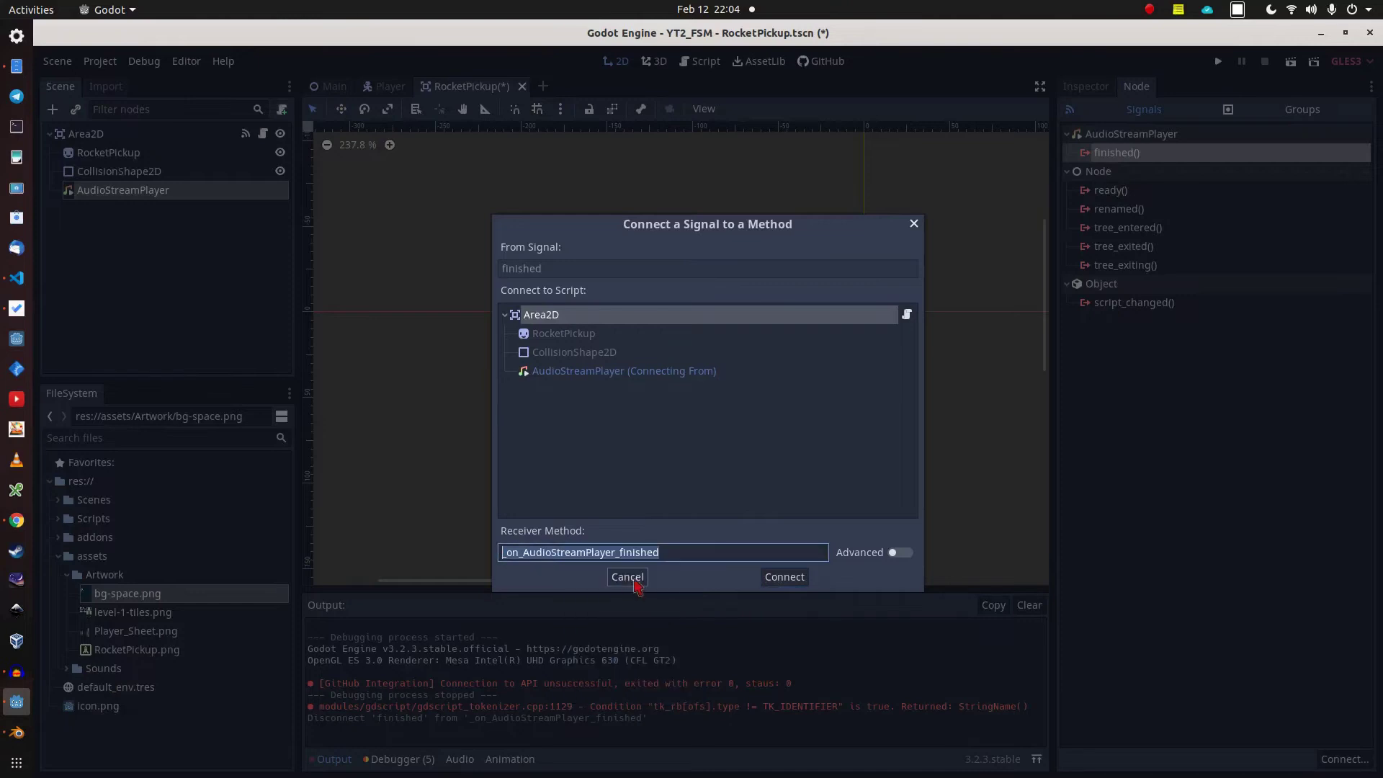
{"action": "left_click", "coordinate": [784, 576]}
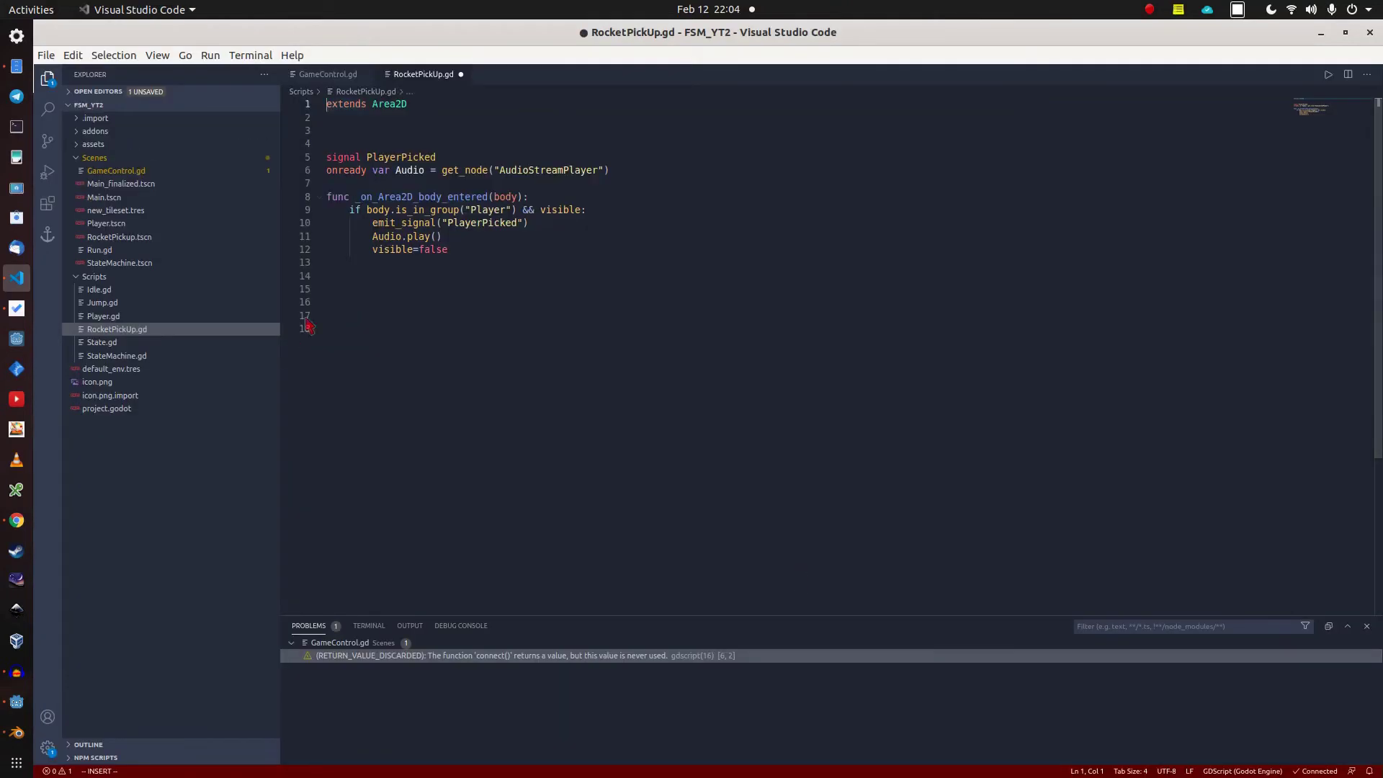
In Visual Studio Code, add a function _on_AudioStreamPlayer_finished() to RocketPickUp.gd that calls queue_free().
{"action": "left_click", "coordinate": [329, 304]}
{"action": "key", "text": "Return"}
{"action": "key", "text": "Return"}
{"action": "type", "text": "func"}
{"action": "key", "text": "ctrl+v"}
{"action": "type", "text": "():"}
{"action": "key", "text": "Return"}
{"action": "type", "text": "queue_free()"}
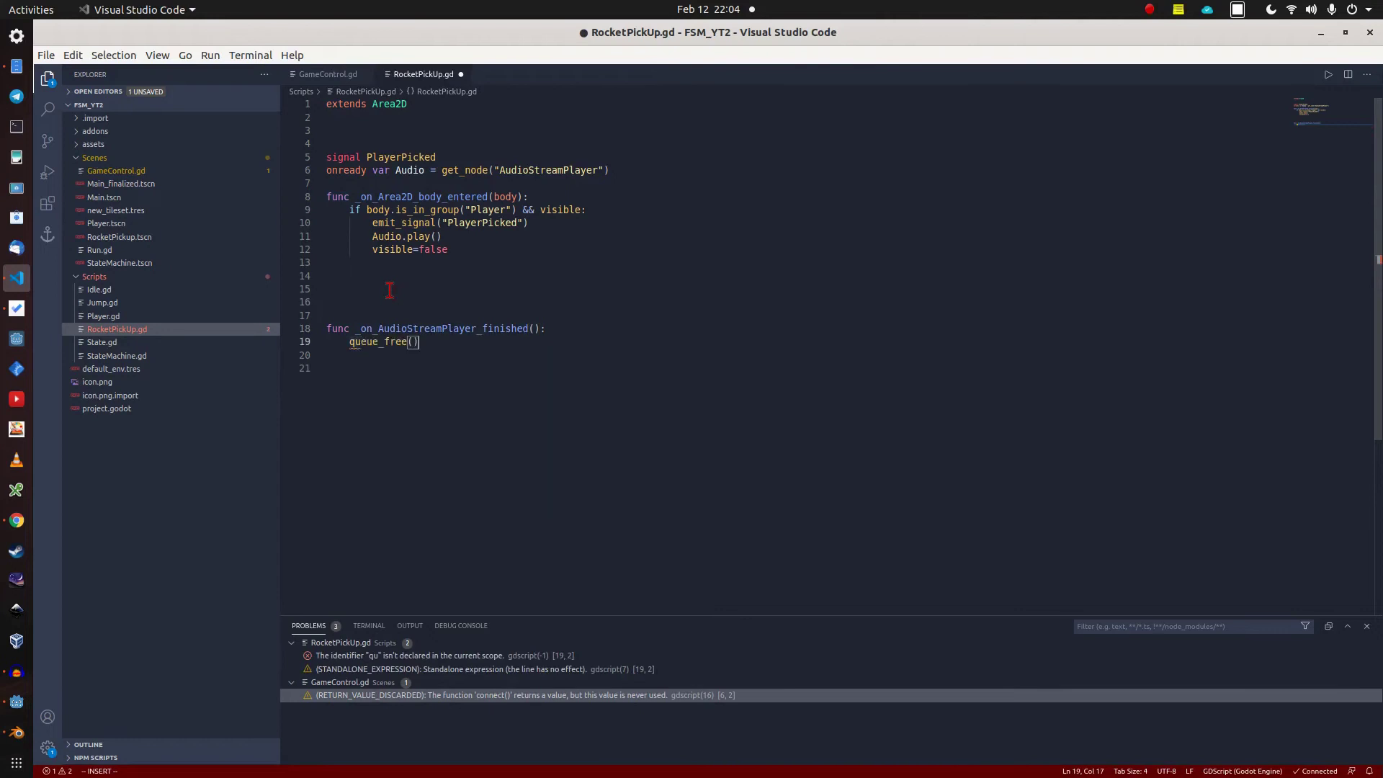
{"action": "key", "text": "Escape"}
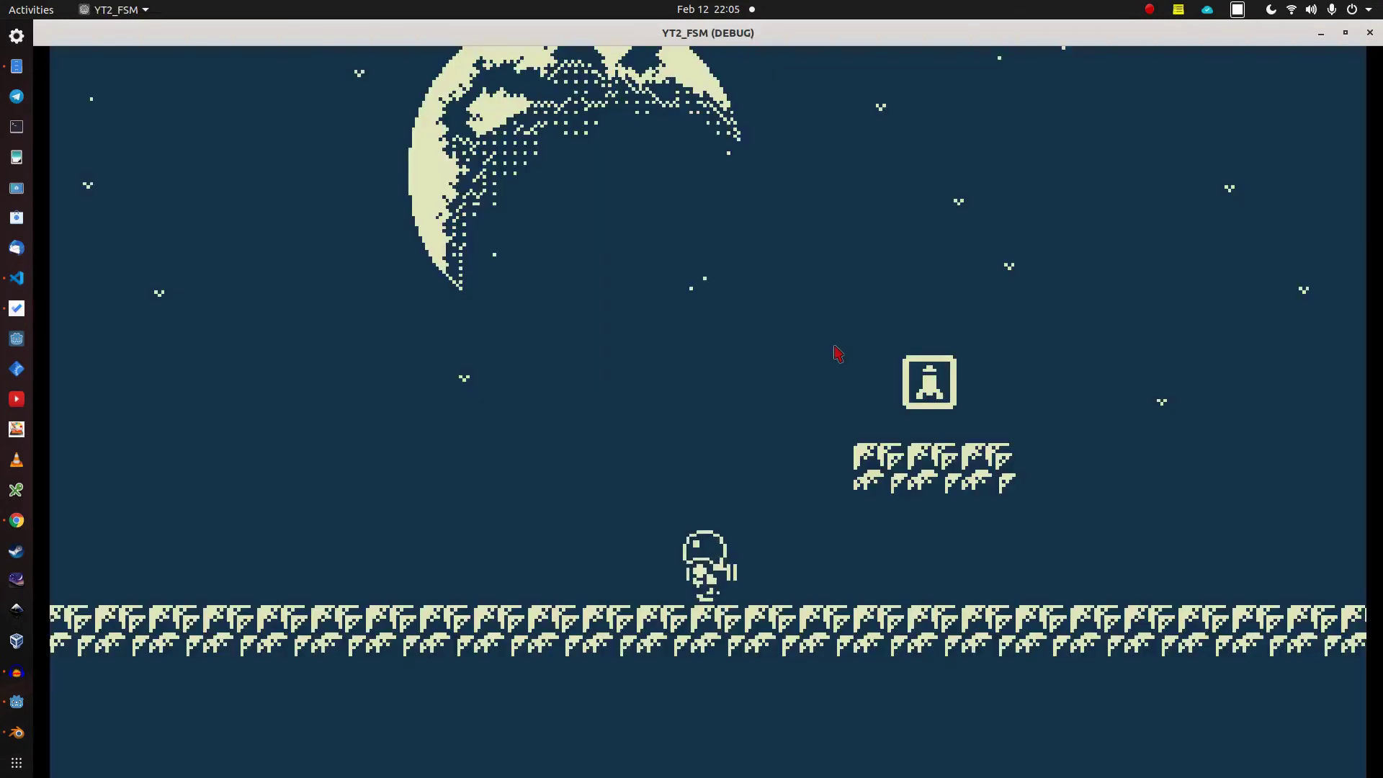
Test the running game again by jumping the player onto the platform and passing through the rocket pickup in both directions.
{"action": "key", "text": "Right"}
{"action": "key", "text": "space"}
{"action": "key", "text": "Left"}
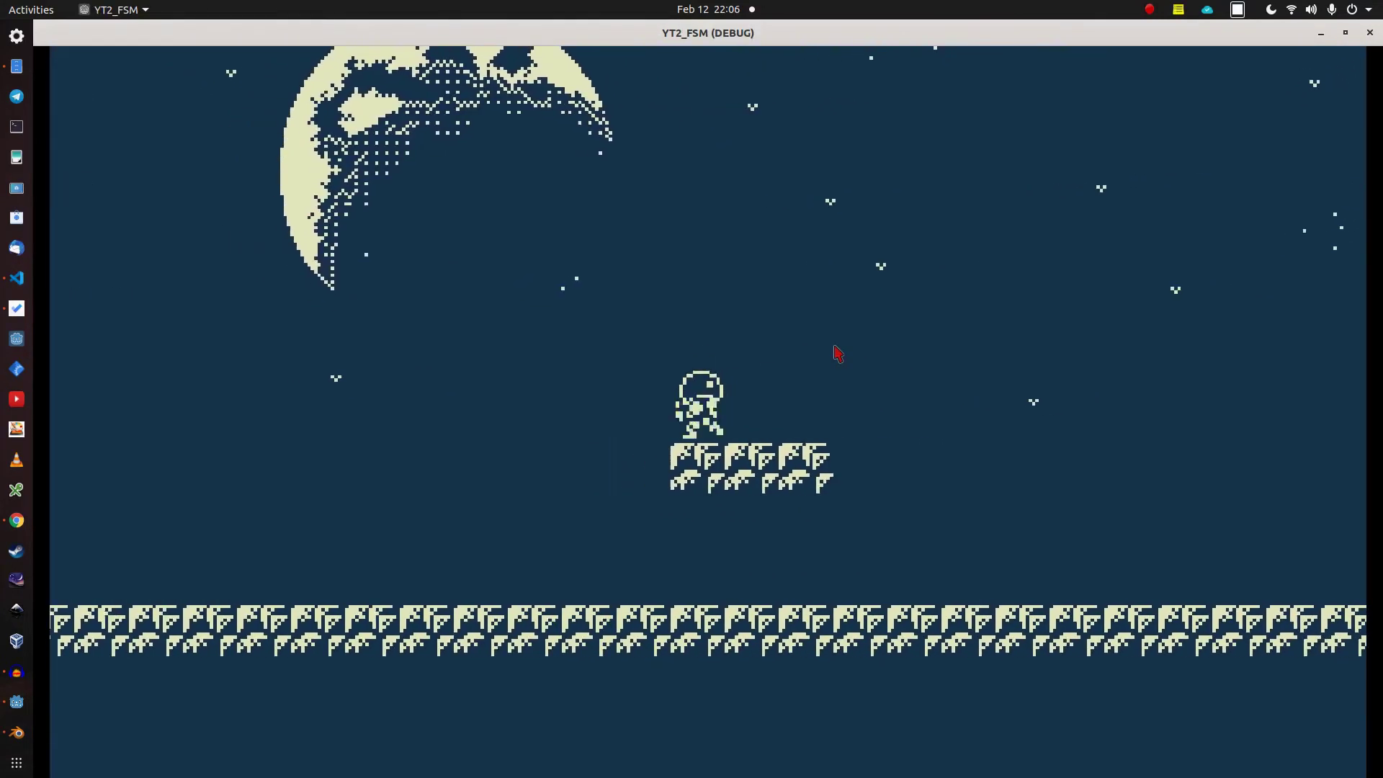
{"action": "key", "text": "Right"}
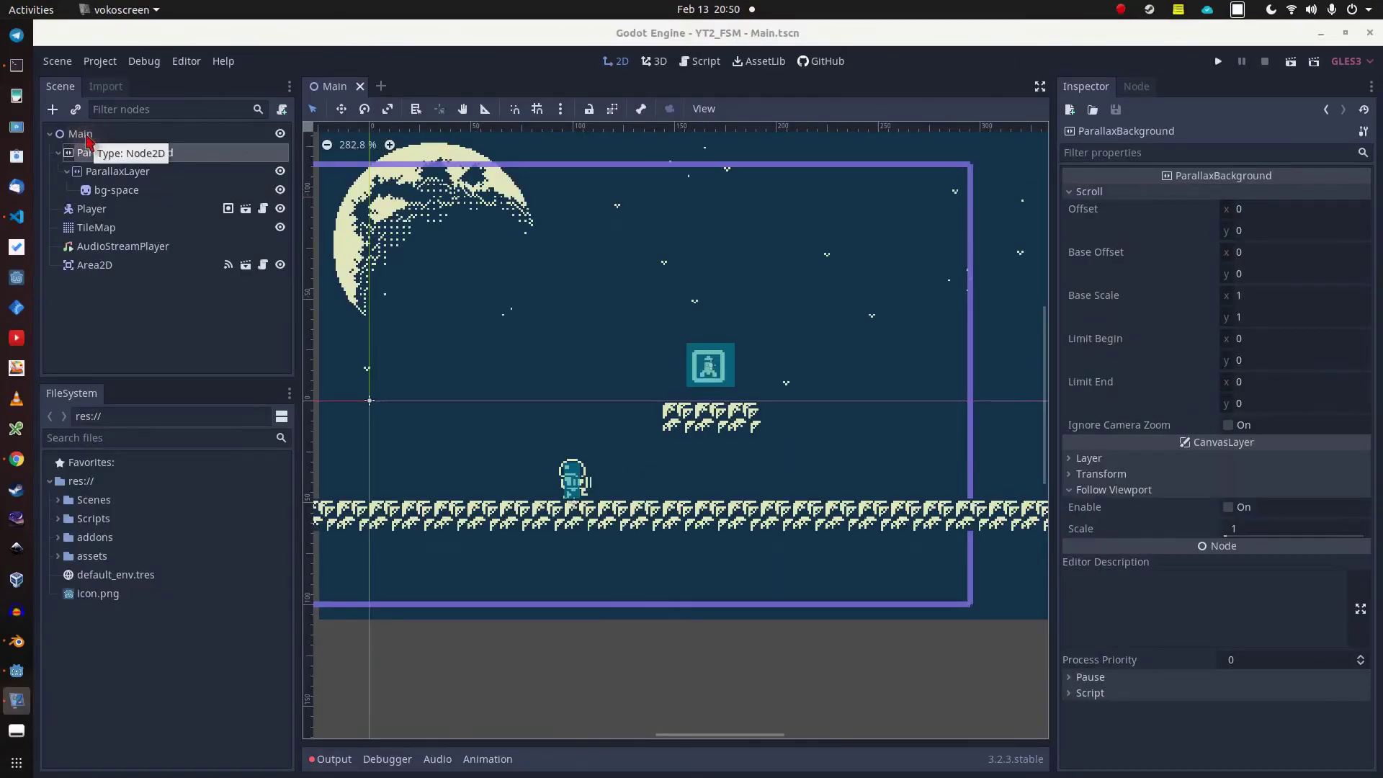
Add a CanvasModulate node as a child of Main.
{"action": "right_click", "coordinate": [88, 139]}
{"action": "left_click", "coordinate": [109, 149]}
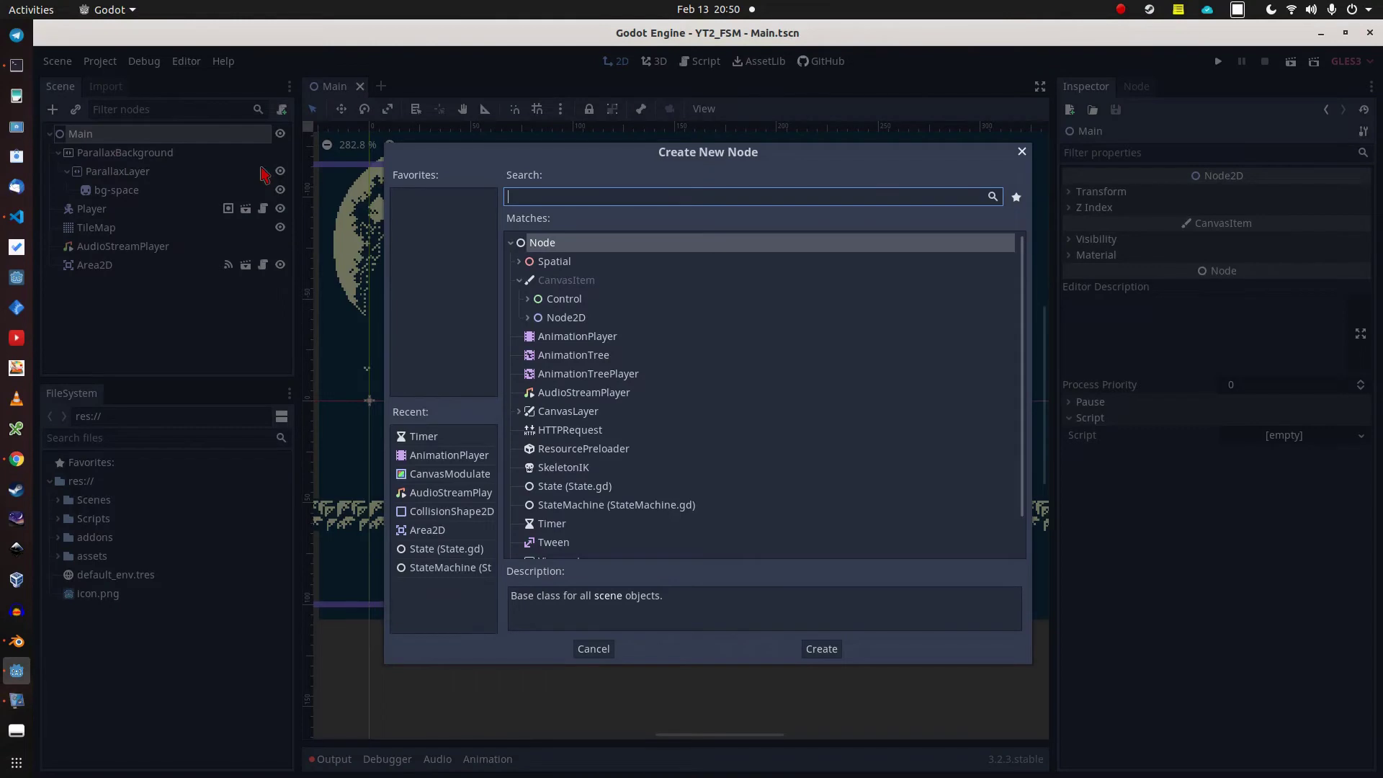
{"action": "type", "text": "canvas"}
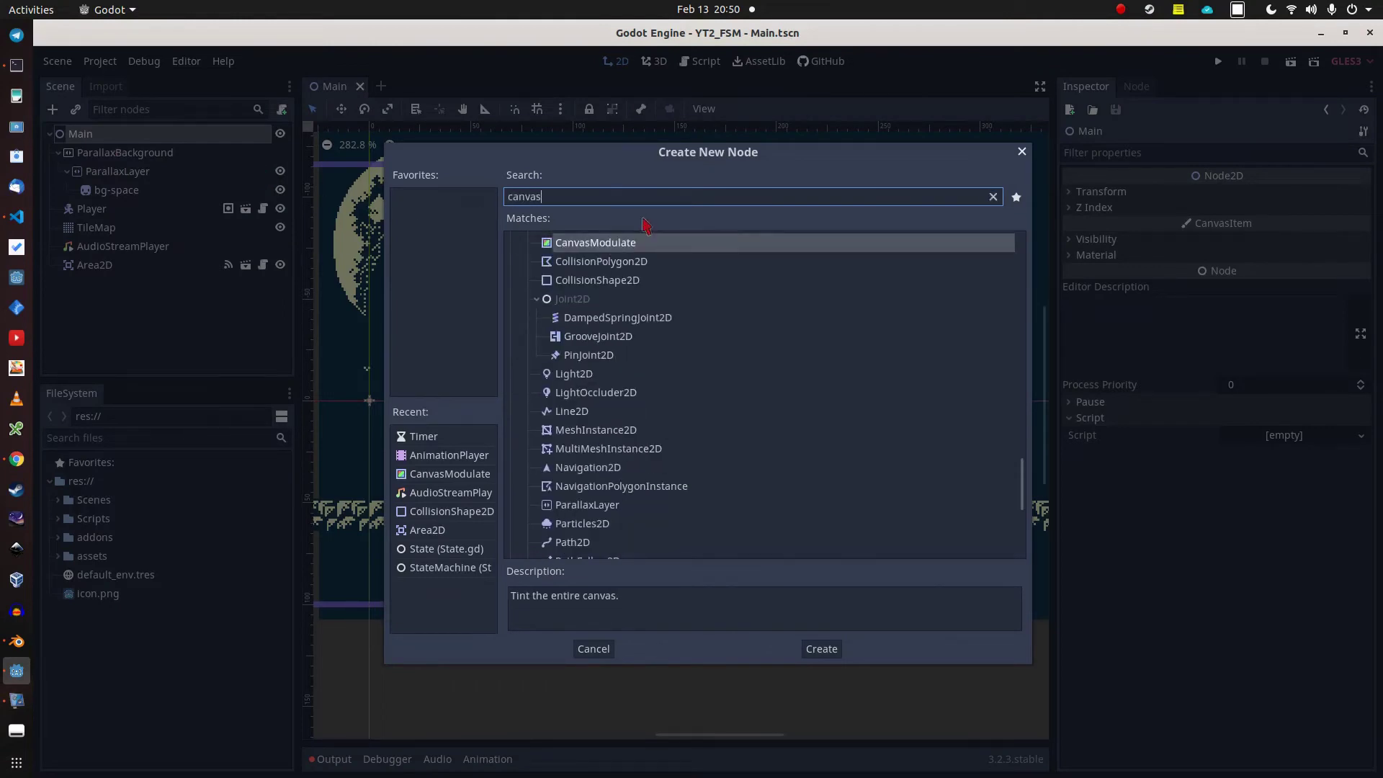
{"action": "double_click", "coordinate": [627, 243]}
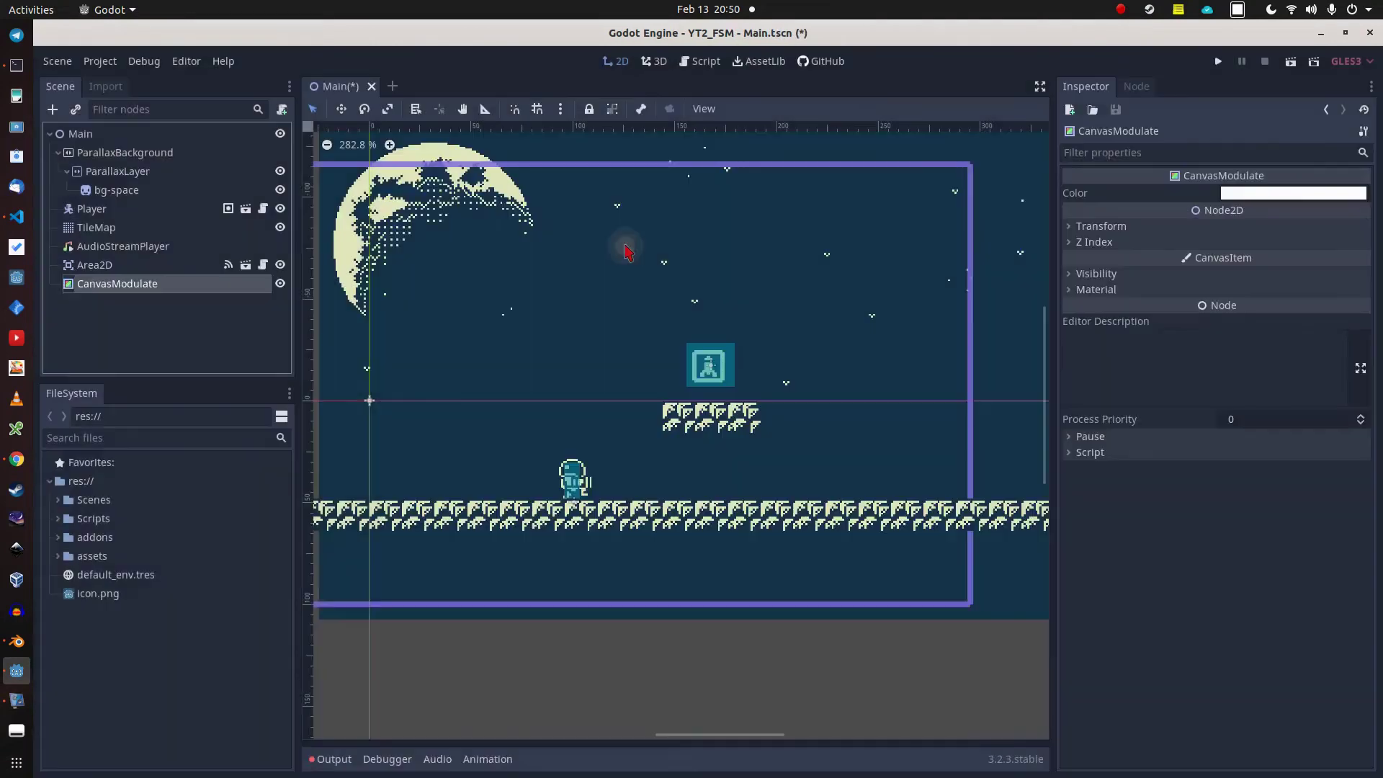
Replace Main with CanvasModulate as the scene root, moving Main's child nodes directly under it and deleting the Main node.
{"action": "right_click", "coordinate": [107, 287]}
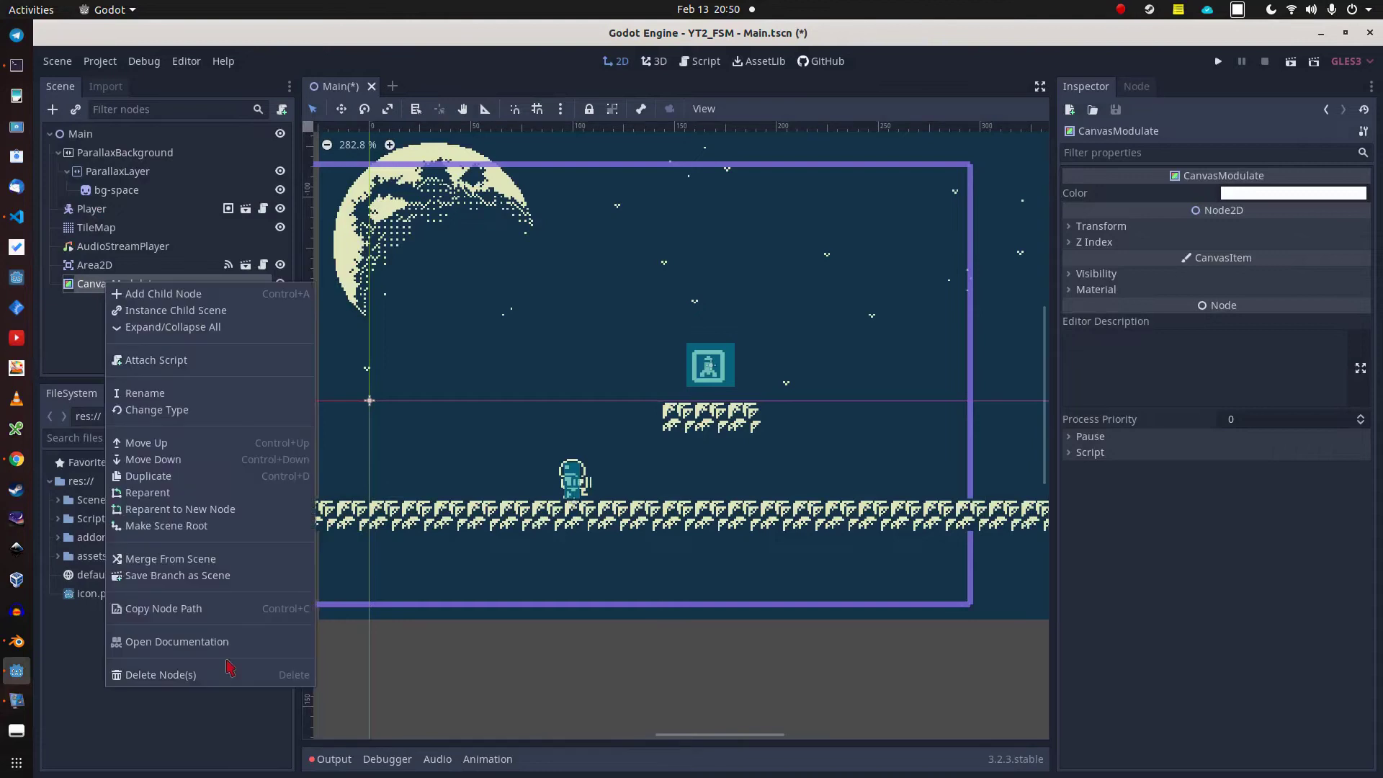
{"action": "left_click", "coordinate": [205, 525]}
{"action": "left_click", "coordinate": [94, 152]}
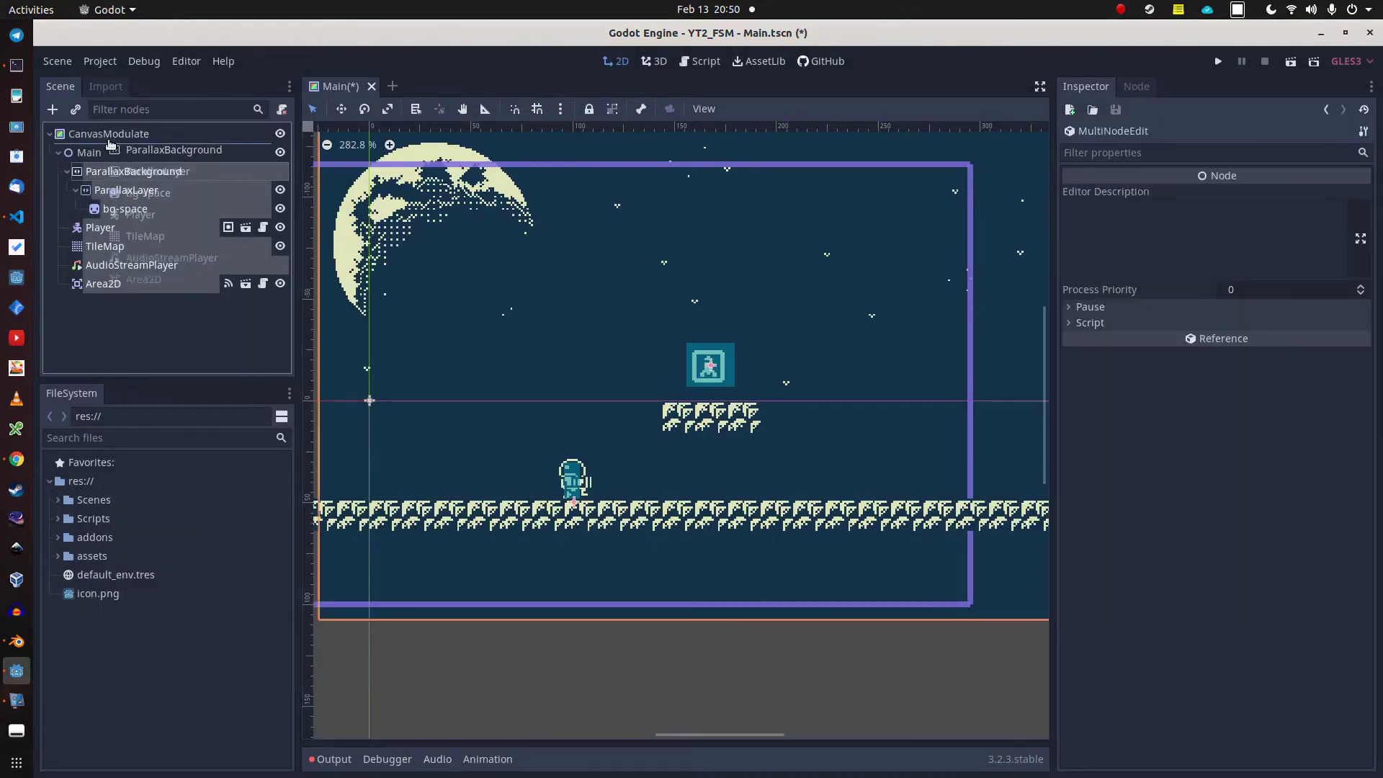
{"action": "key", "text": "Delete"}
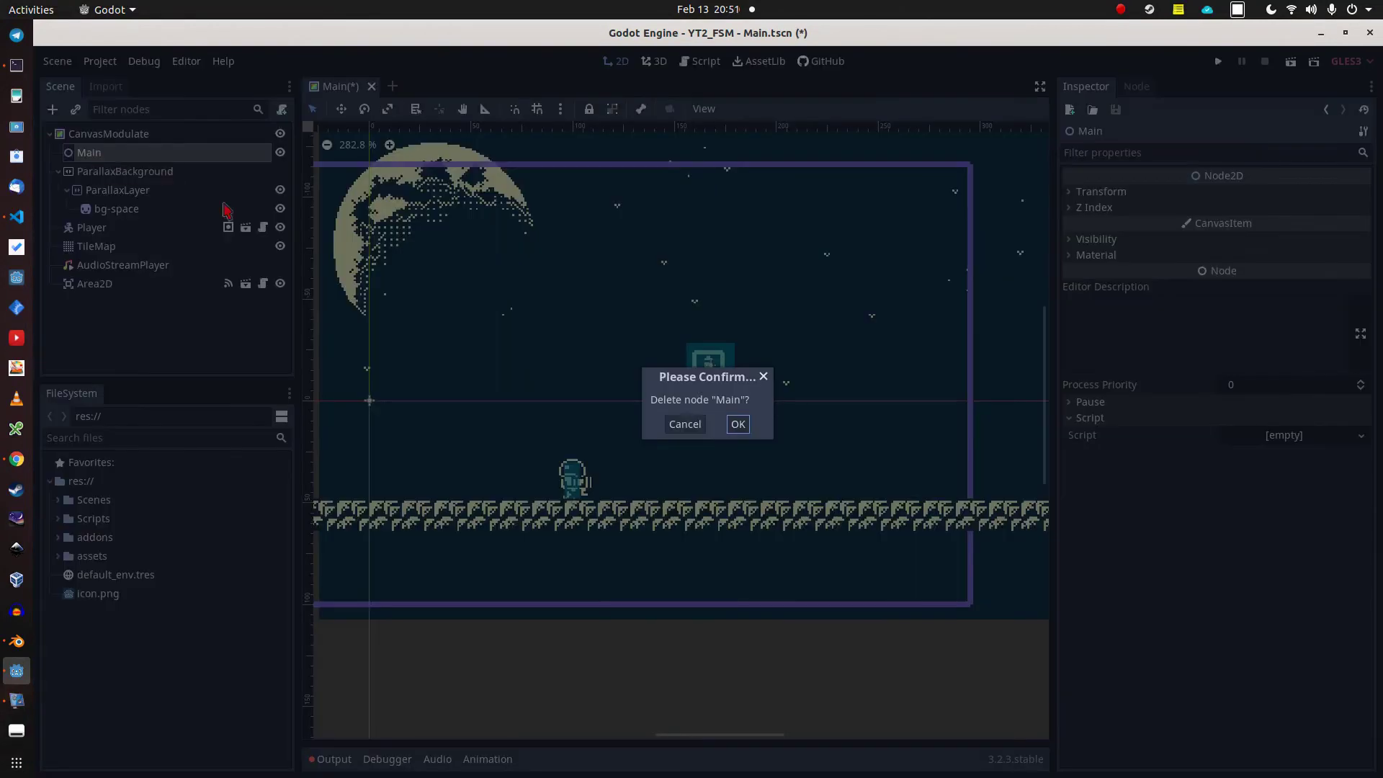
{"action": "left_click", "coordinate": [742, 423]}
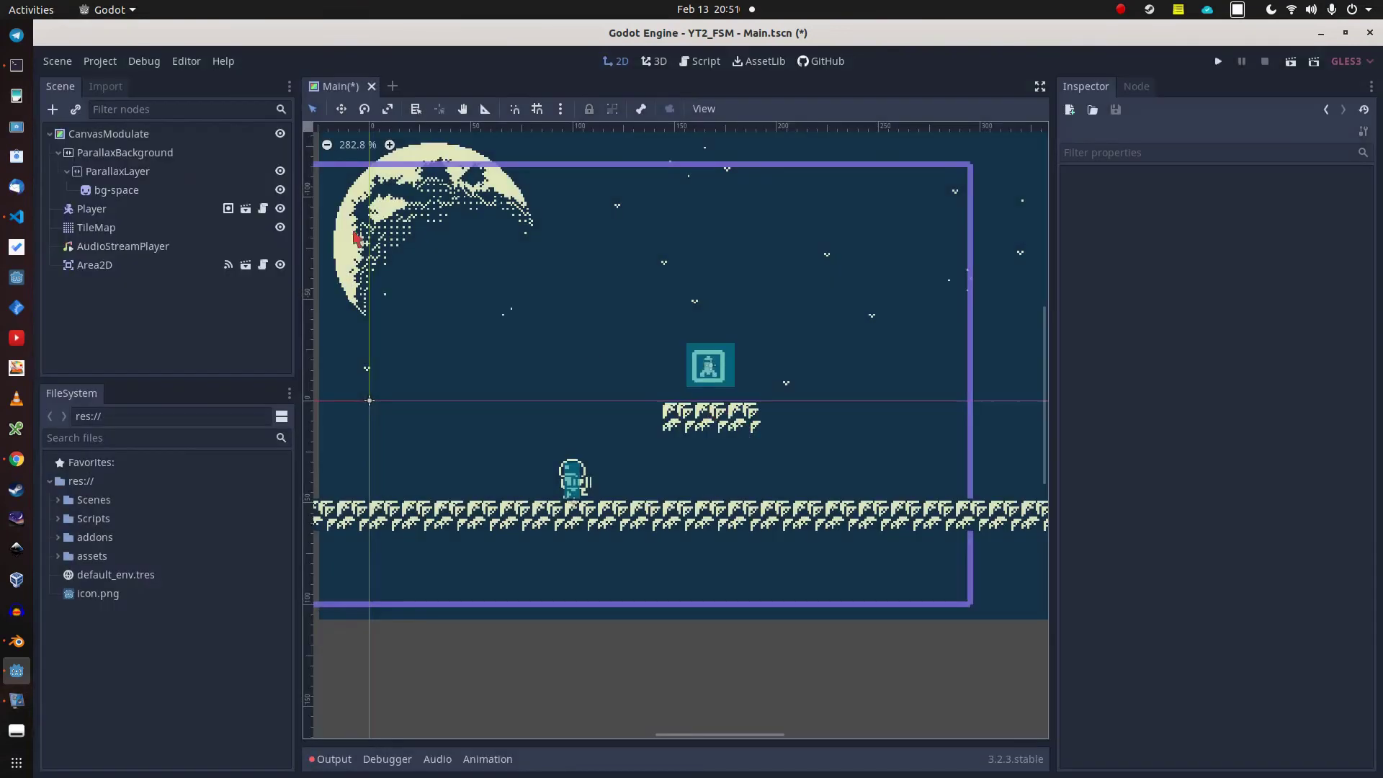
Add an AnimationPlayer node as a child of CanvasModulate.
{"action": "left_click", "coordinate": [143, 137]}
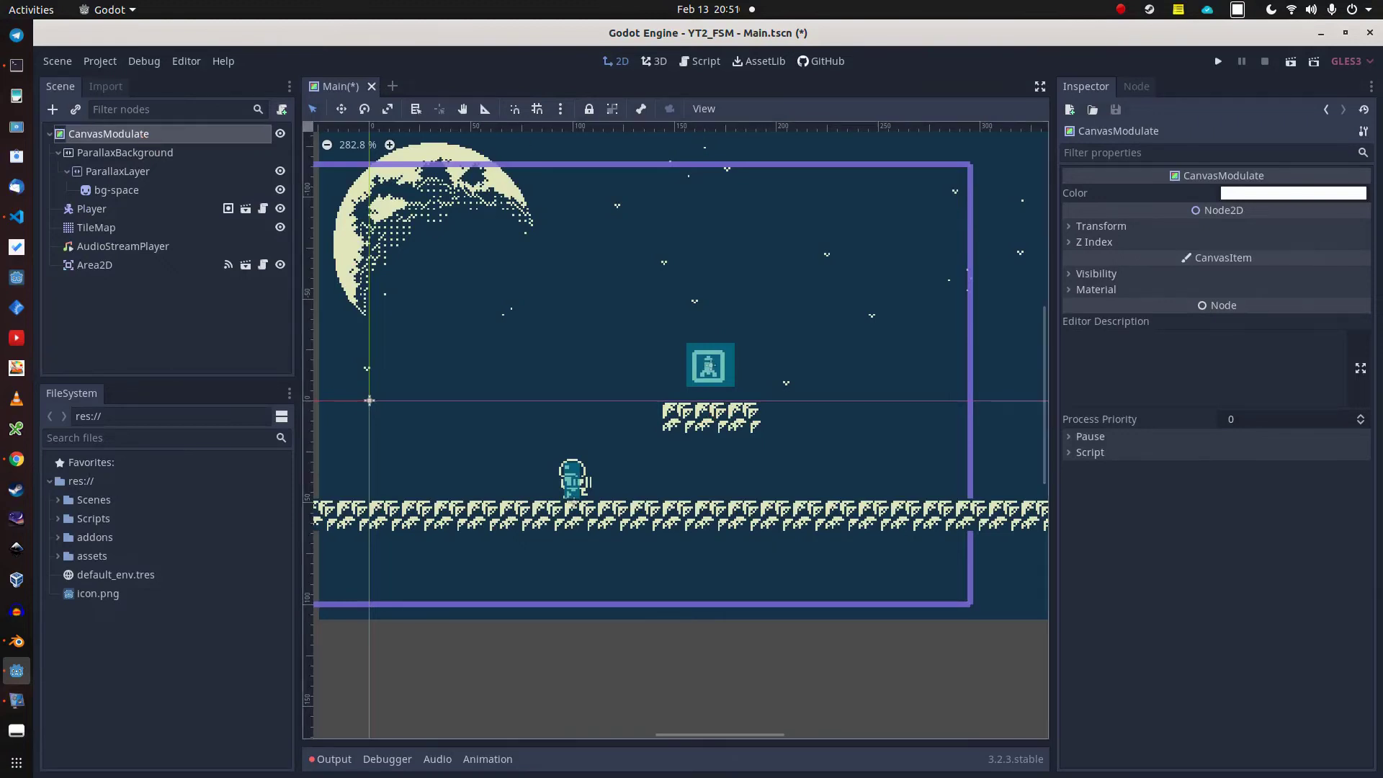
{"action": "key", "text": "alt+Tab"}
{"action": "right_click", "coordinate": [88, 137]}
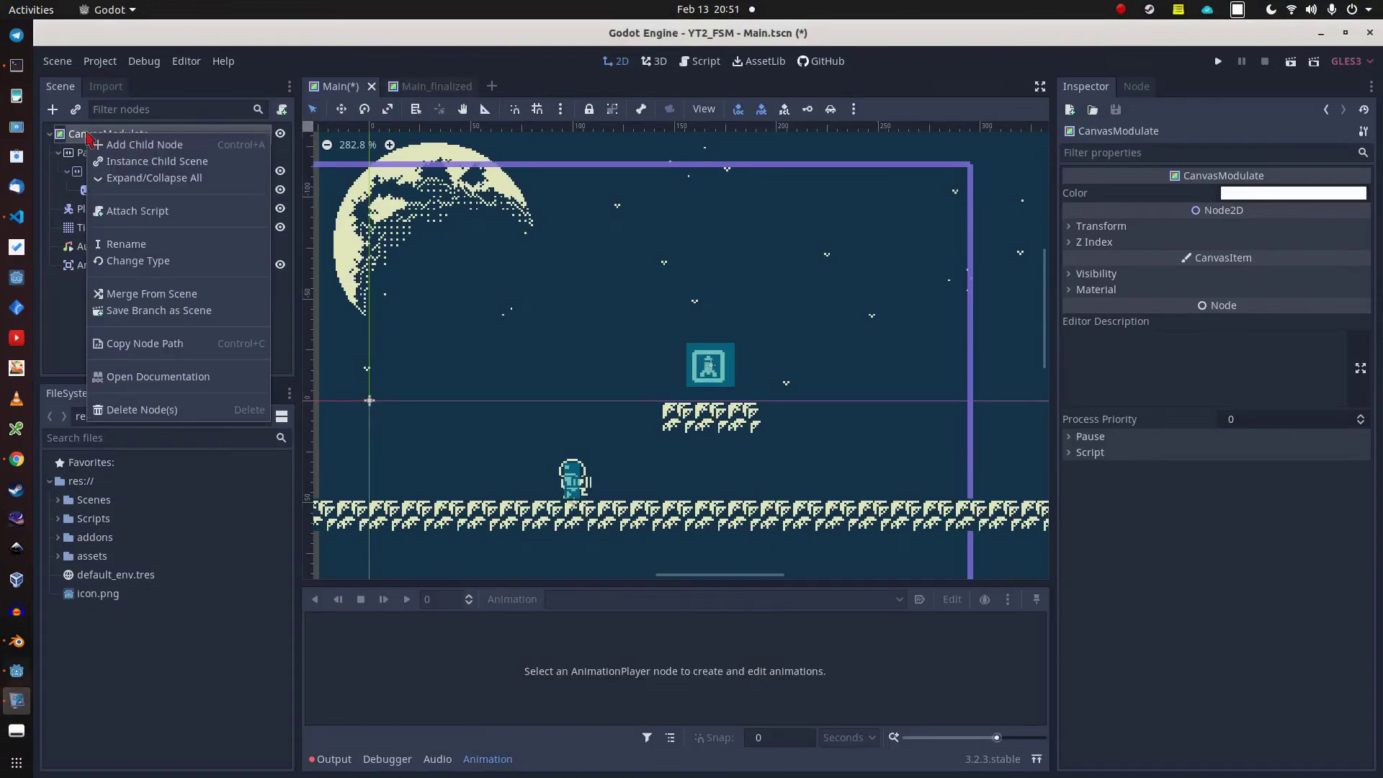
{"action": "left_click", "coordinate": [140, 146]}
{"action": "type", "text": "A"}
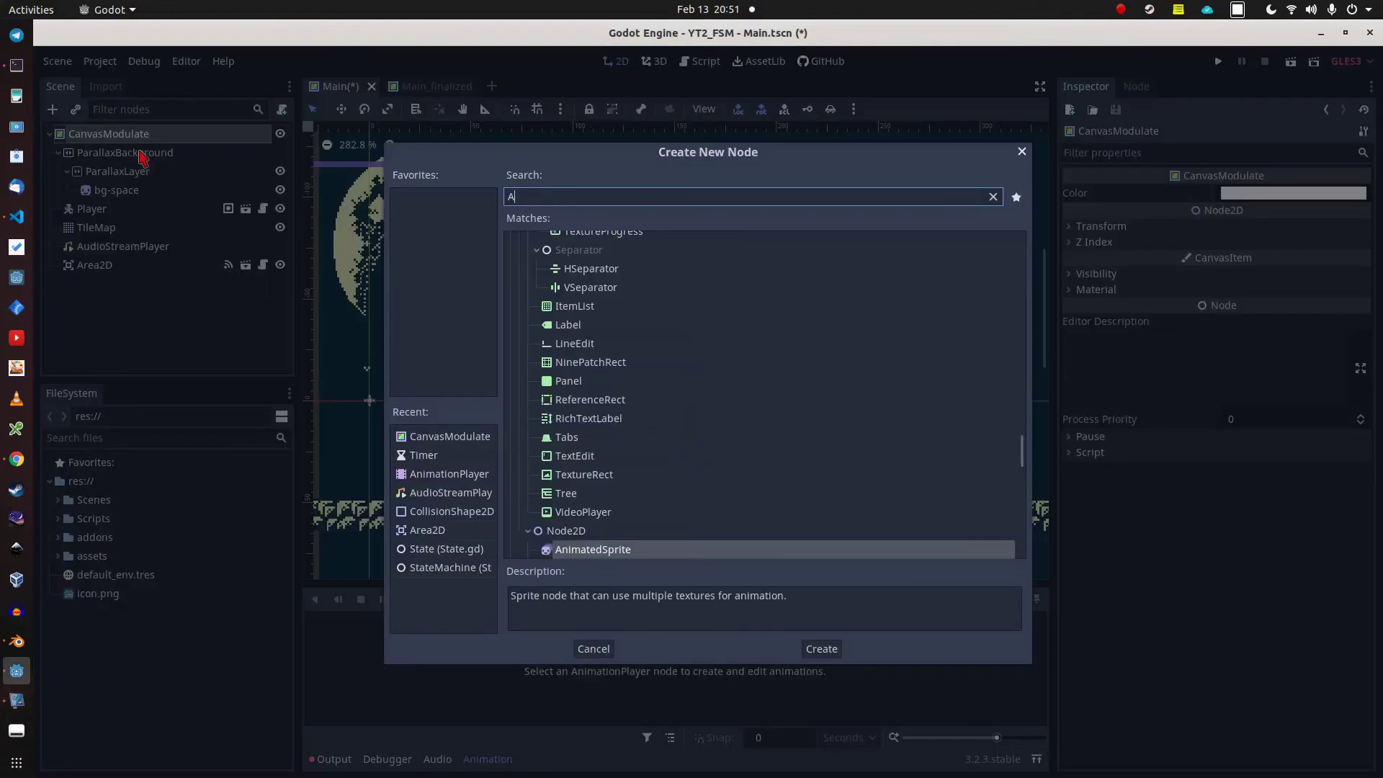
{"action": "type", "text": "nimation"}
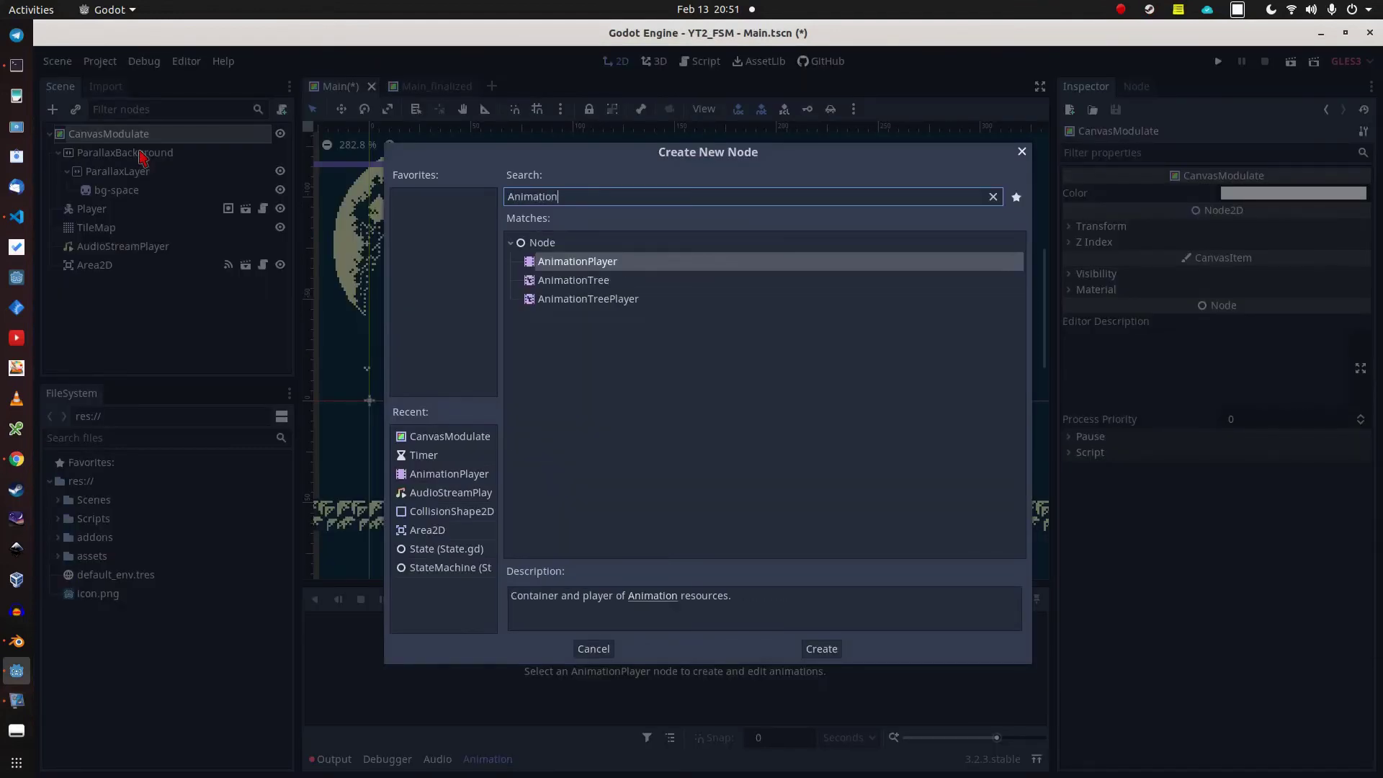
{"action": "double_click", "coordinate": [575, 267]}
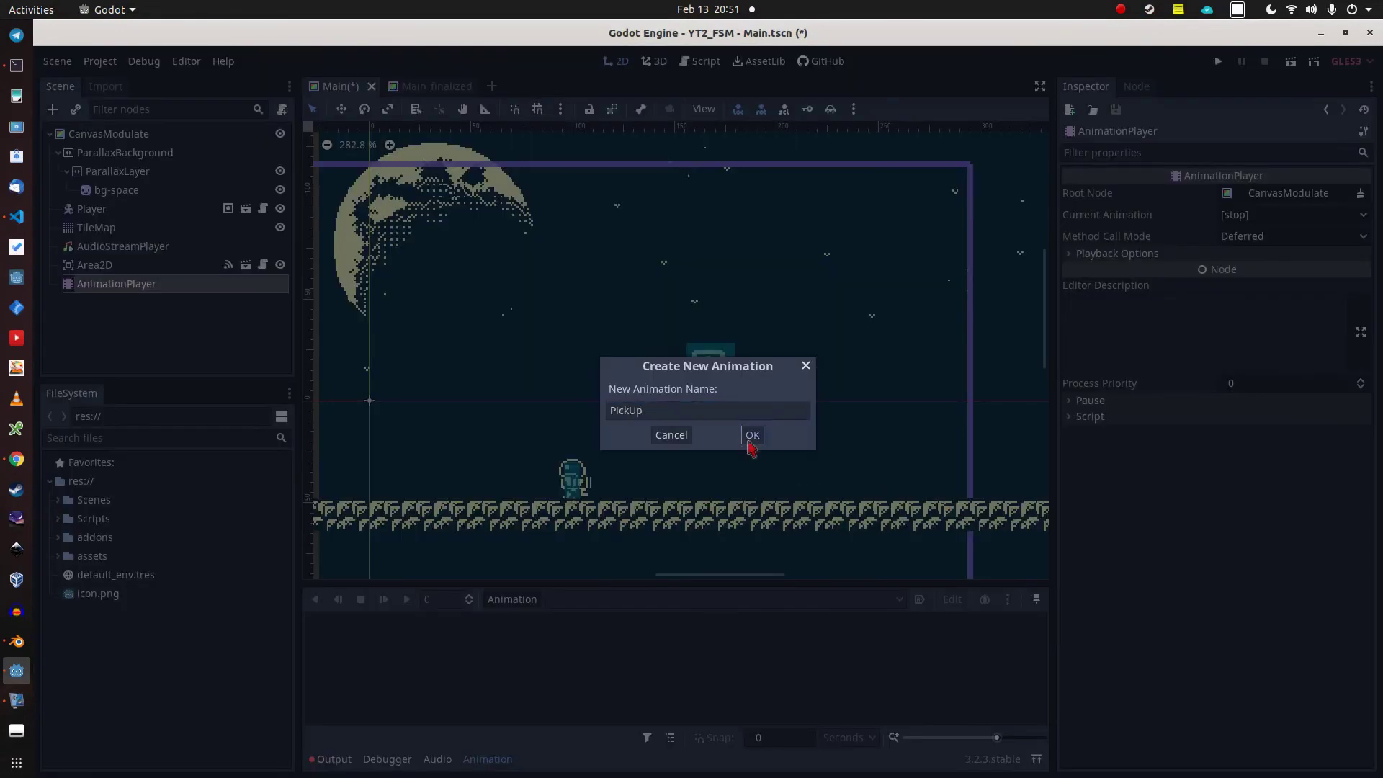
Create an animation named PickUp and add a property track for CanvasModulate's modulate property.
{"action": "left_click", "coordinate": [752, 435]}
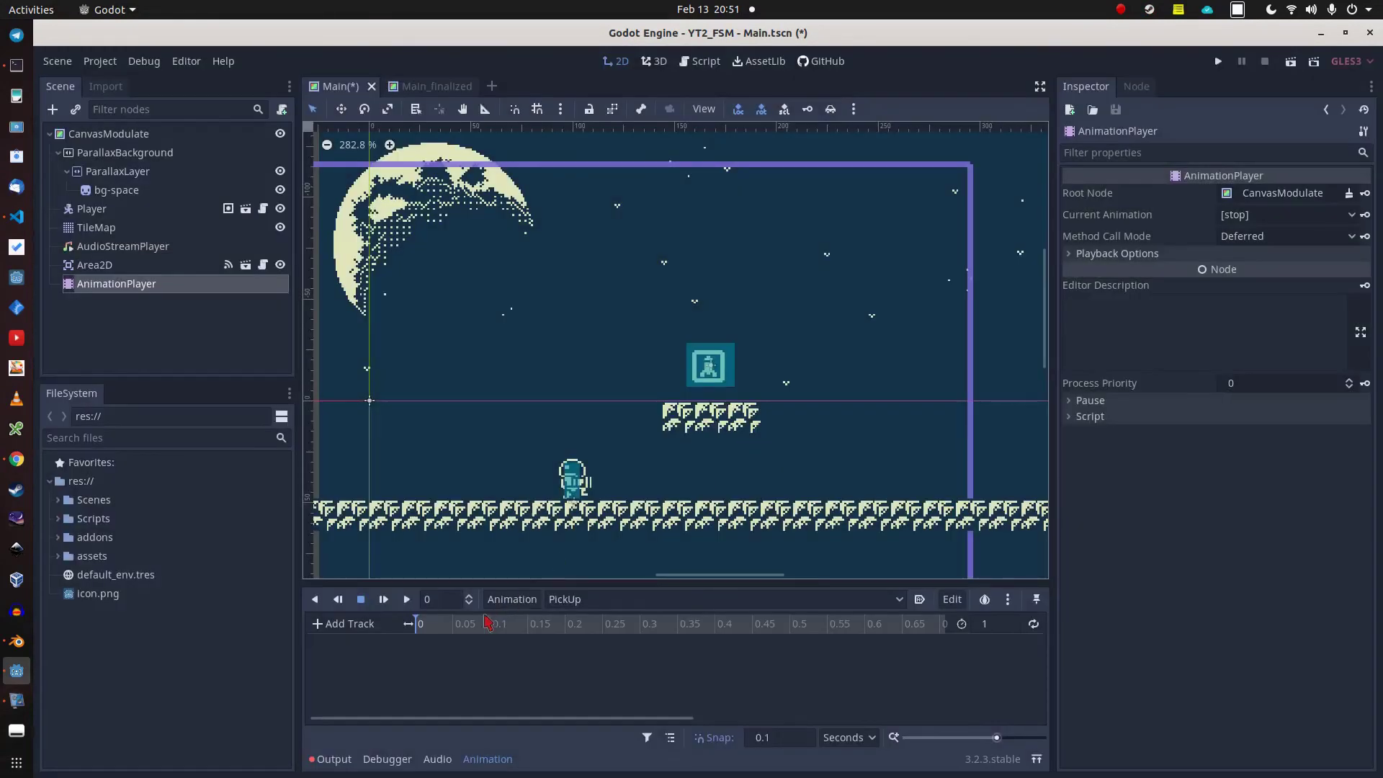
{"action": "left_click", "coordinate": [348, 623]}
{"action": "left_click", "coordinate": [364, 645]}
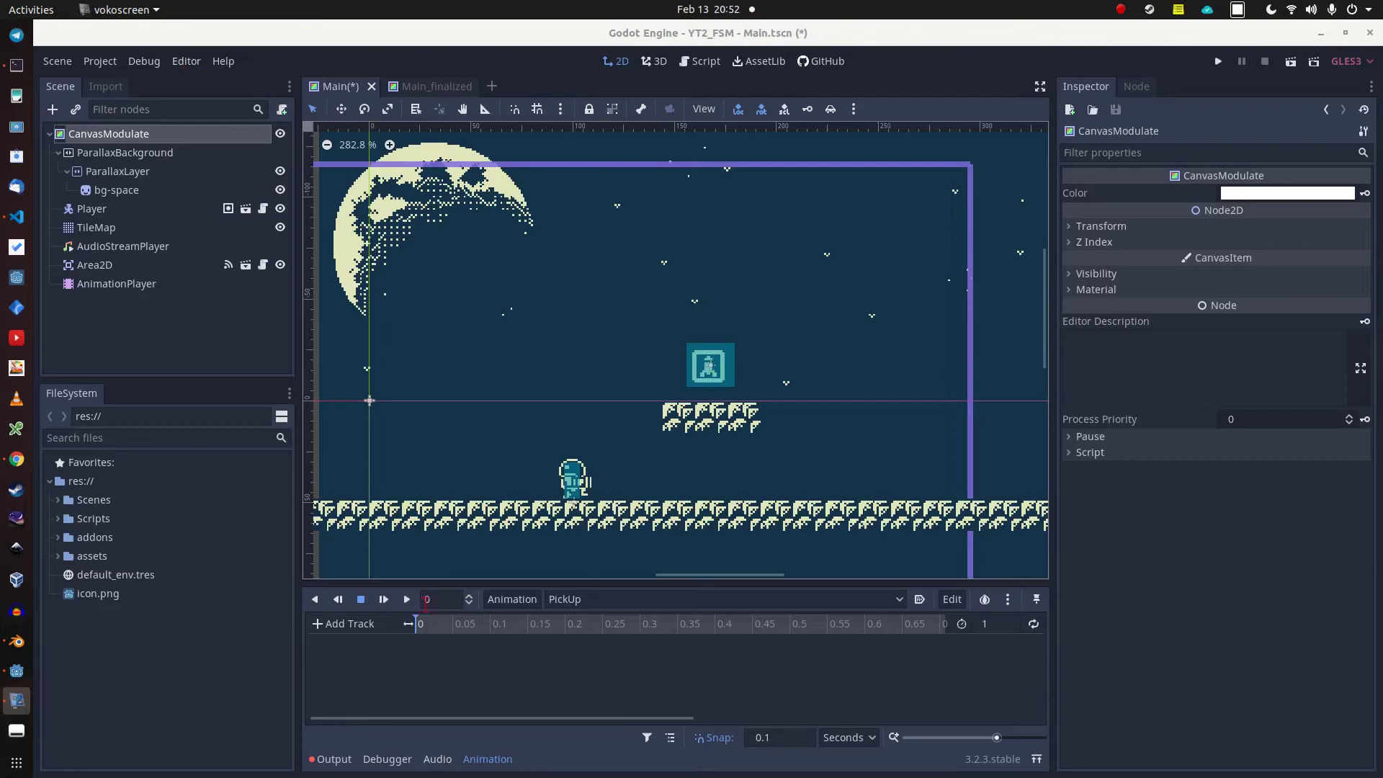
{"action": "left_click", "coordinate": [353, 626]}
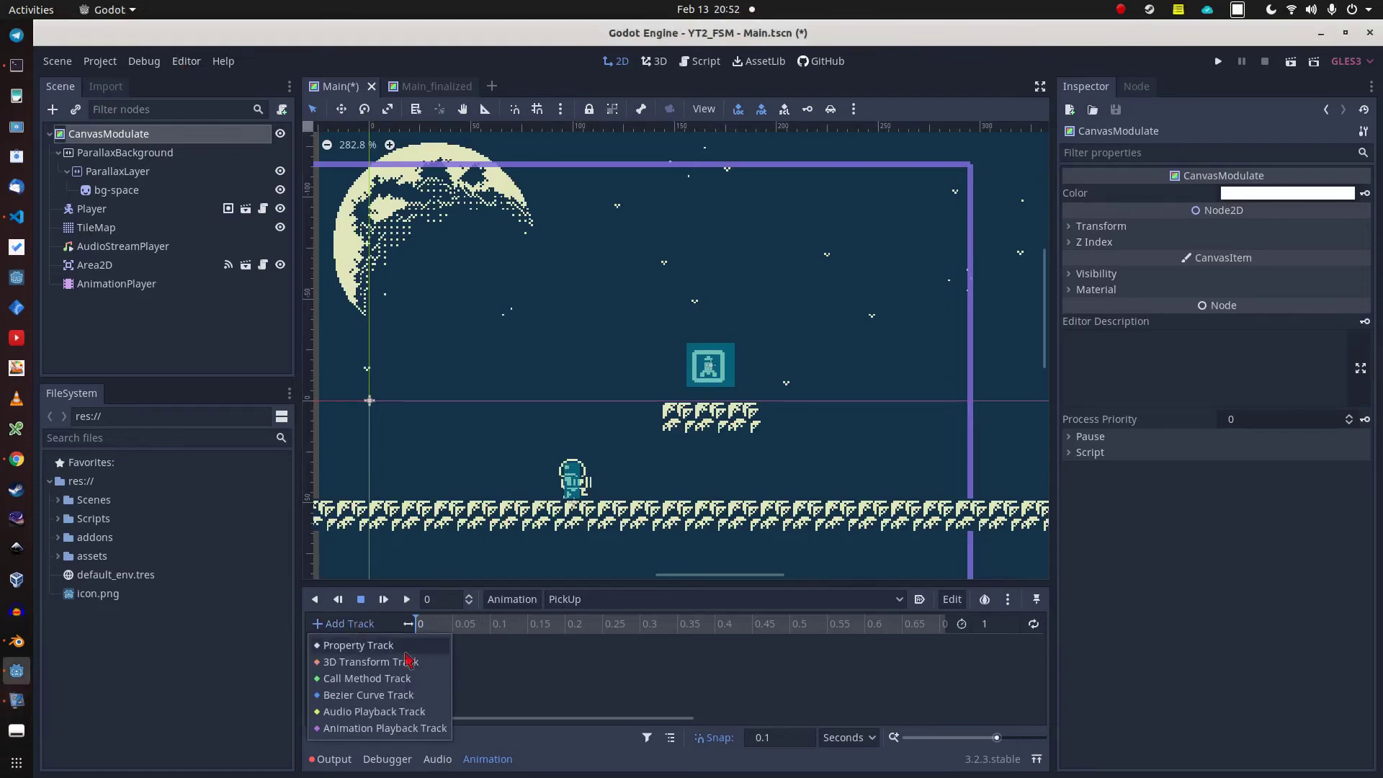
{"action": "left_click", "coordinate": [401, 660]}
{"action": "left_click", "coordinate": [266, 181]}
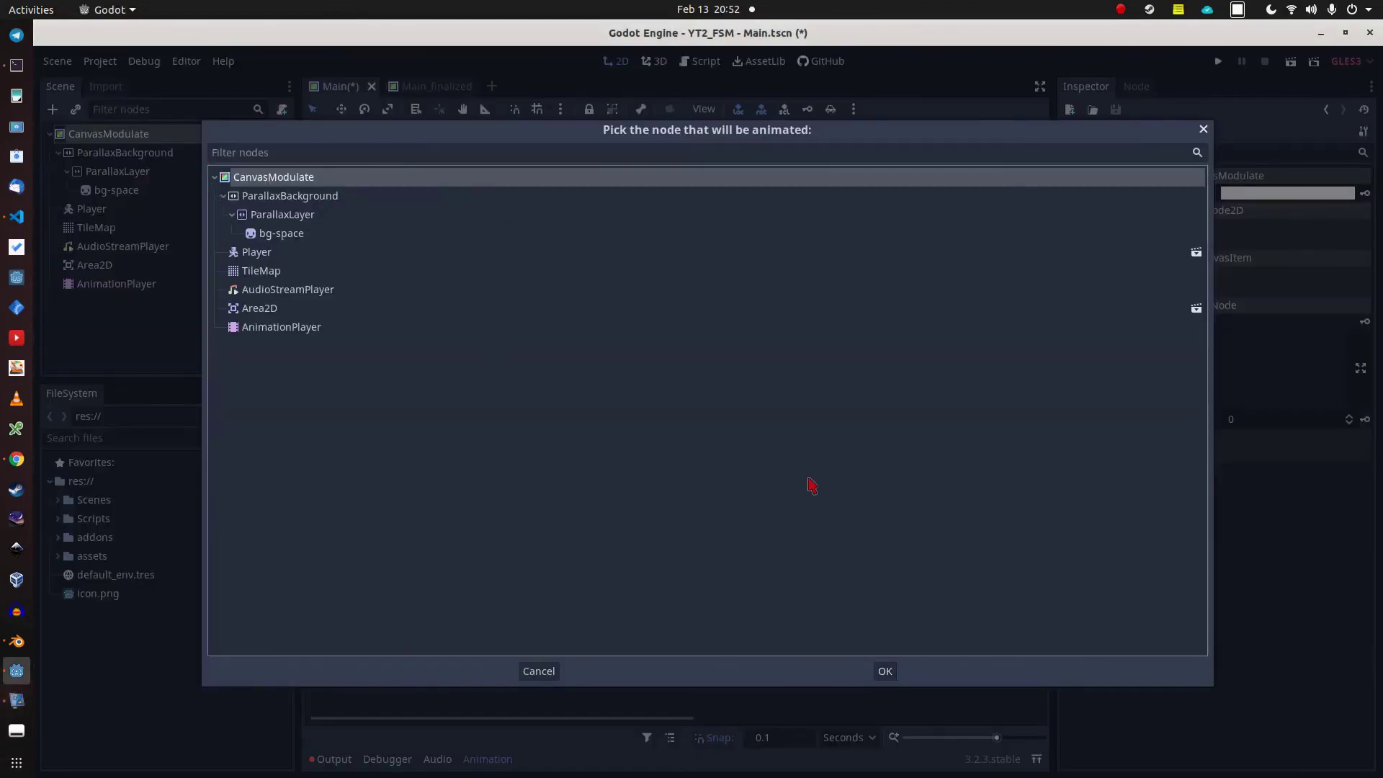
{"action": "left_click", "coordinate": [885, 671]}
{"action": "double_click", "coordinate": [425, 462]}
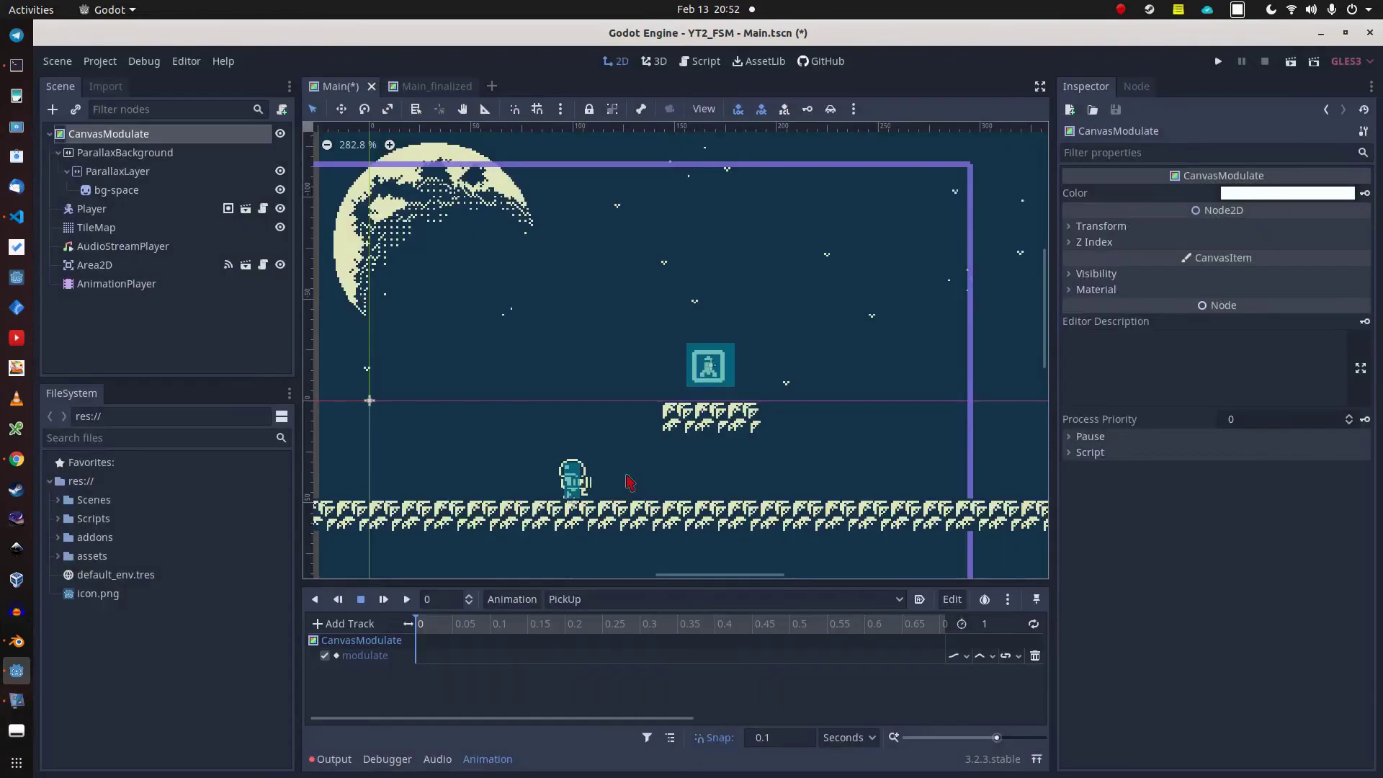
Set the animation length to 0.2 seconds and insert modulate keys for CanvasModulate at 0, 0.1 and 0.2 seconds.
{"action": "left_click", "coordinate": [1003, 625]}
{"action": "key", "text": "Return"}
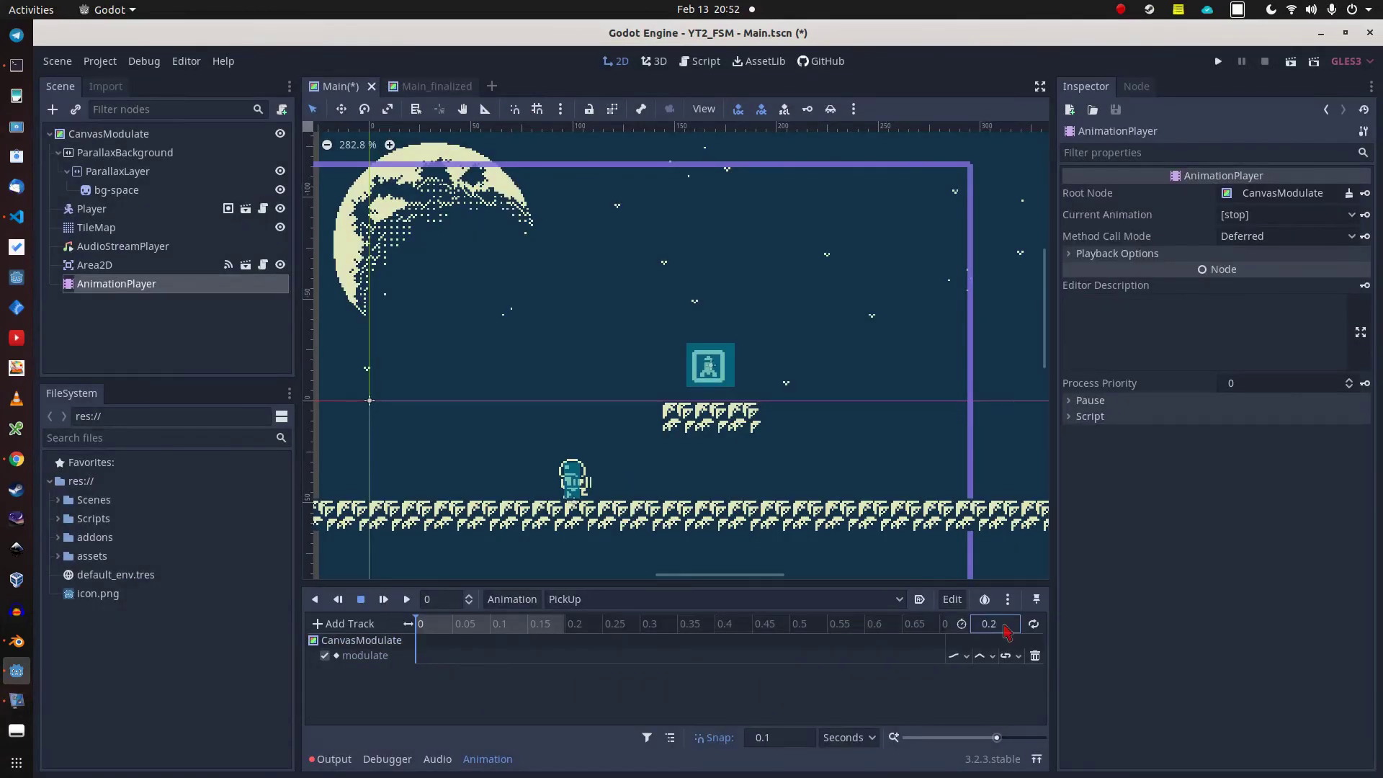
{"action": "right_click", "coordinate": [421, 656]}
{"action": "left_click", "coordinate": [450, 666]}
{"action": "right_click", "coordinate": [641, 655]}
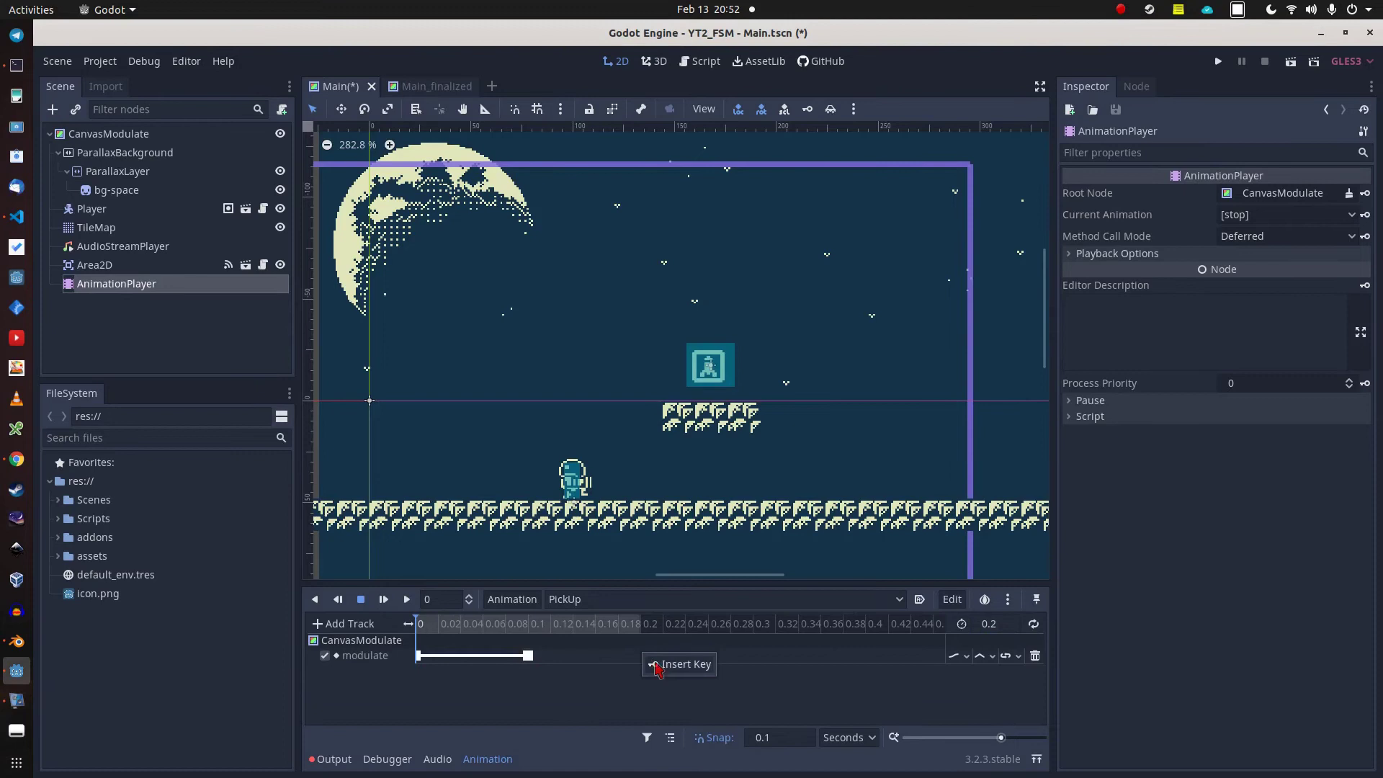
{"action": "left_click", "coordinate": [656, 665]}
Make CanvasModulate's modulate key at 0.1 seconds fully transparent by setting its alpha to 0.
{"action": "left_click", "coordinate": [528, 656]}
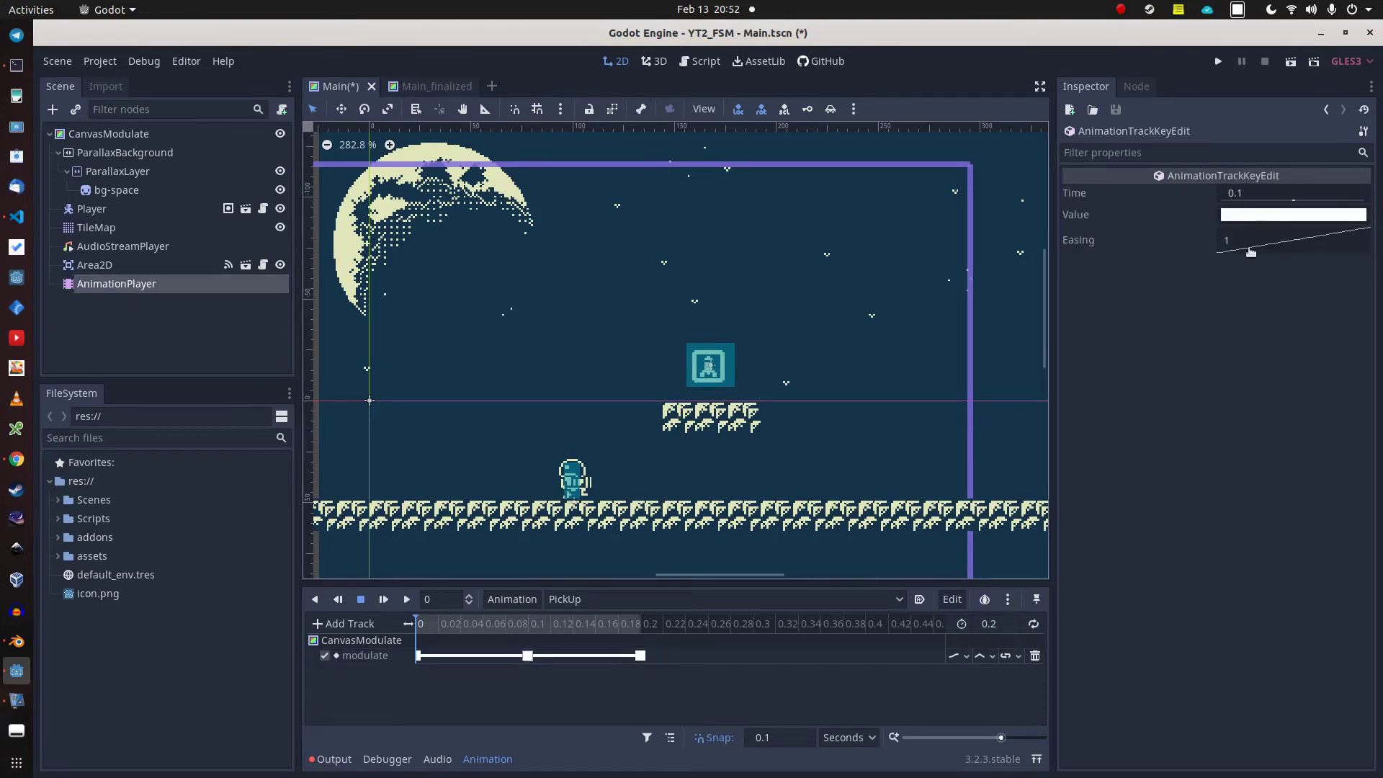
{"action": "left_click", "coordinate": [1261, 215]}
{"action": "left_click_drag", "start_coordinate": [1160, 344], "coordinate": [1012, 346]}
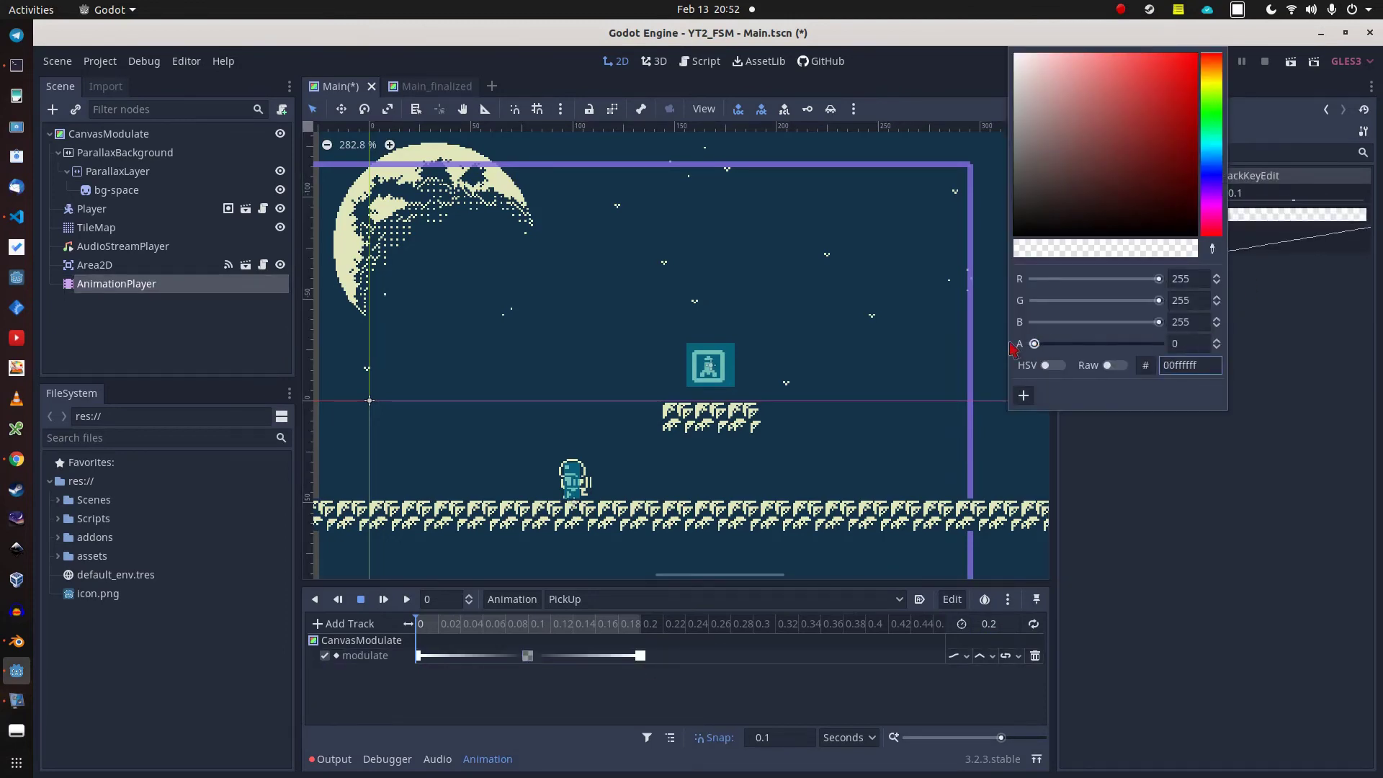
{"action": "left_click", "coordinate": [1229, 580]}
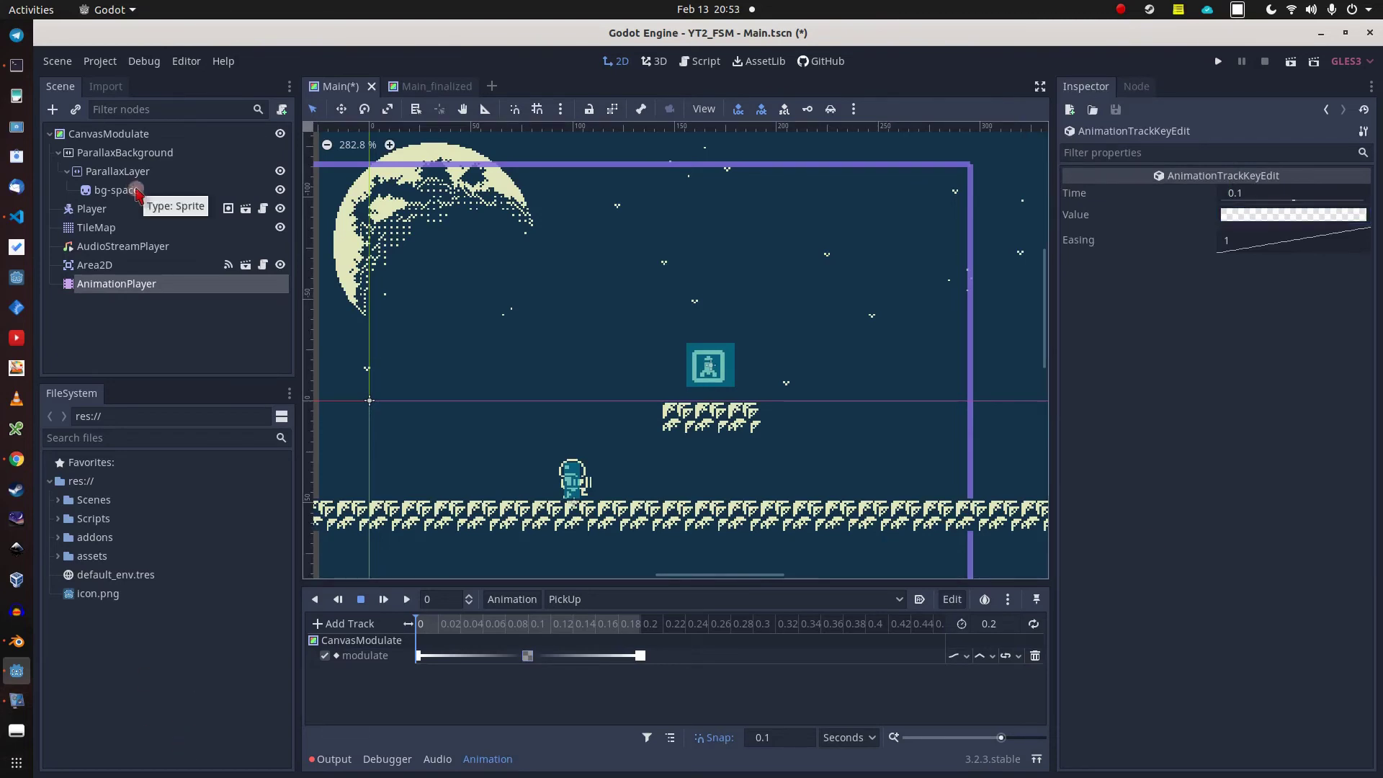
Add a modulate track for bg-space with keys at 0, 0.1 and 0.2 seconds, making the 0.1-second key fully transparent.
{"action": "left_click", "coordinate": [137, 191]}
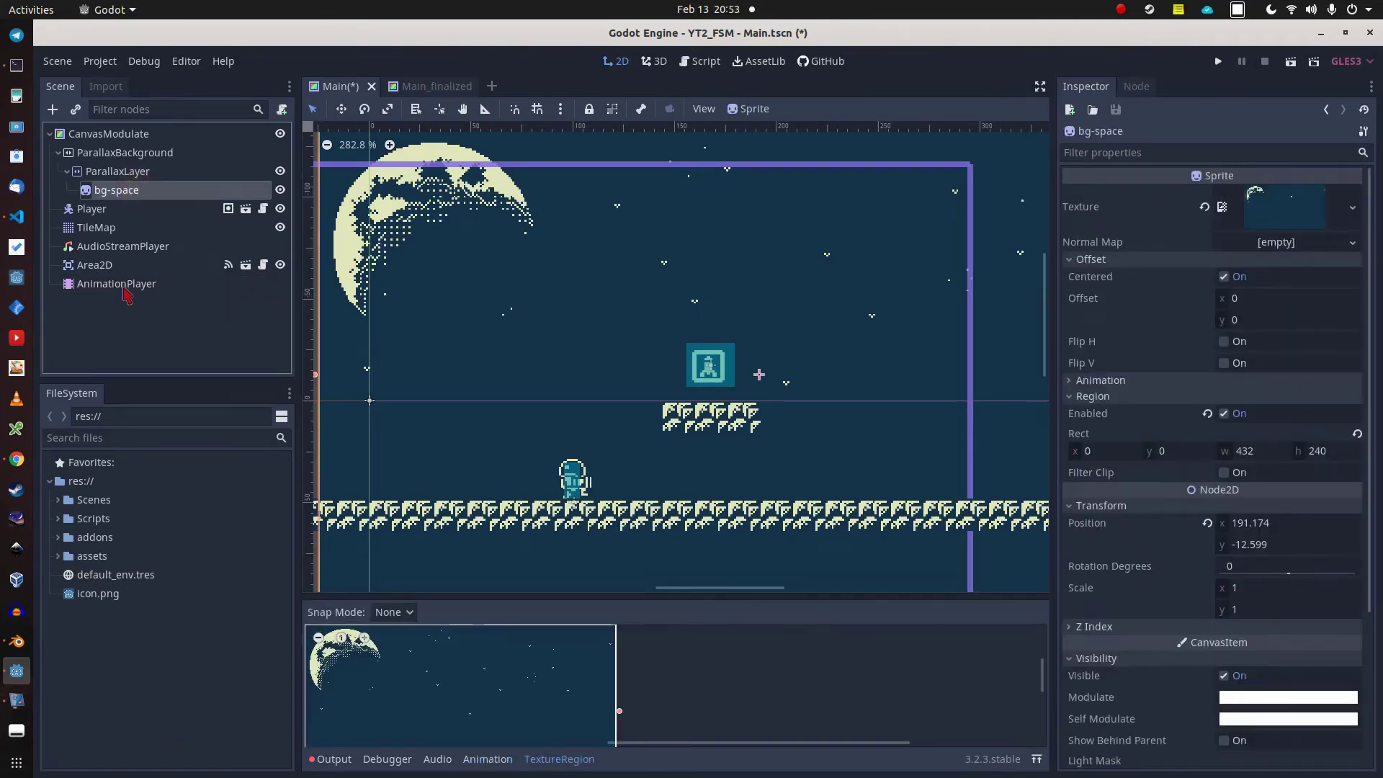
{"action": "left_click", "coordinate": [127, 286]}
{"action": "left_click", "coordinate": [335, 623]}
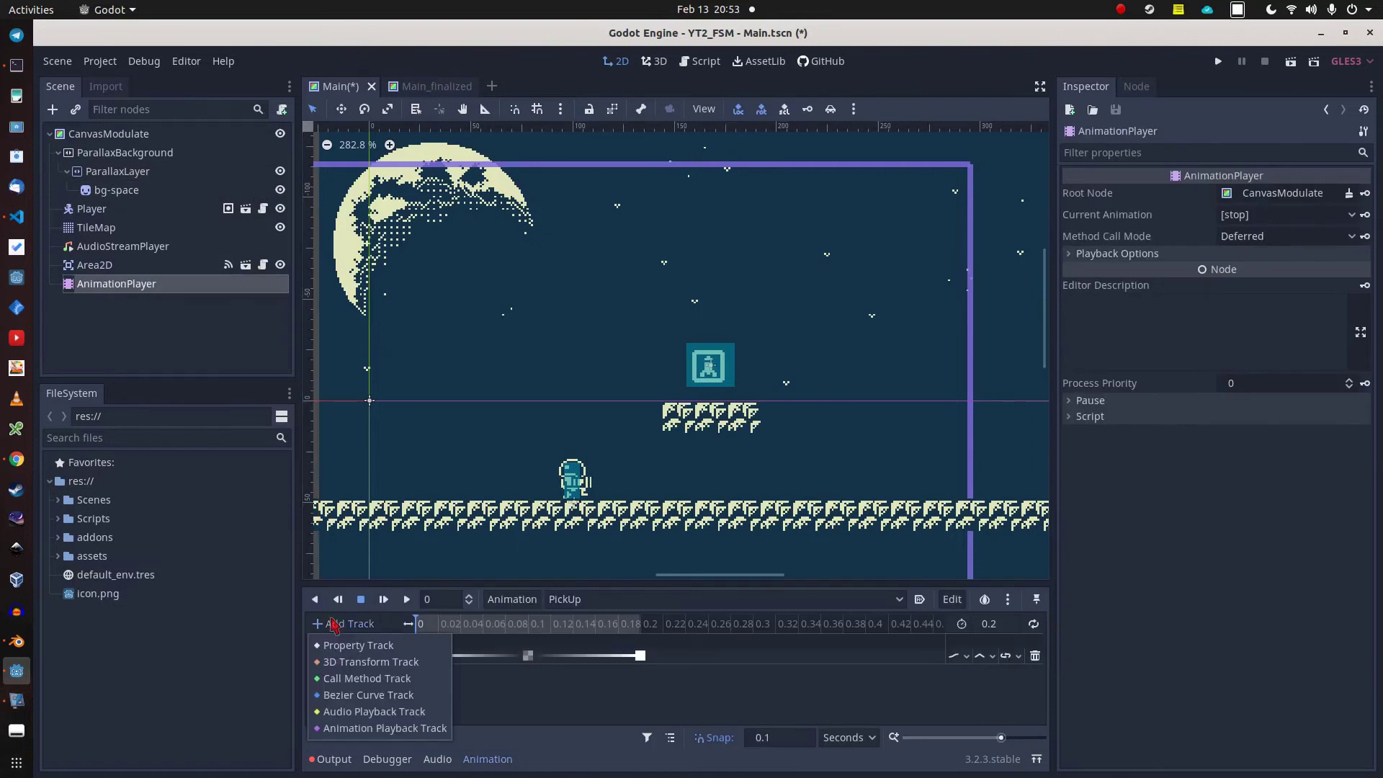
{"action": "left_click", "coordinate": [336, 644]}
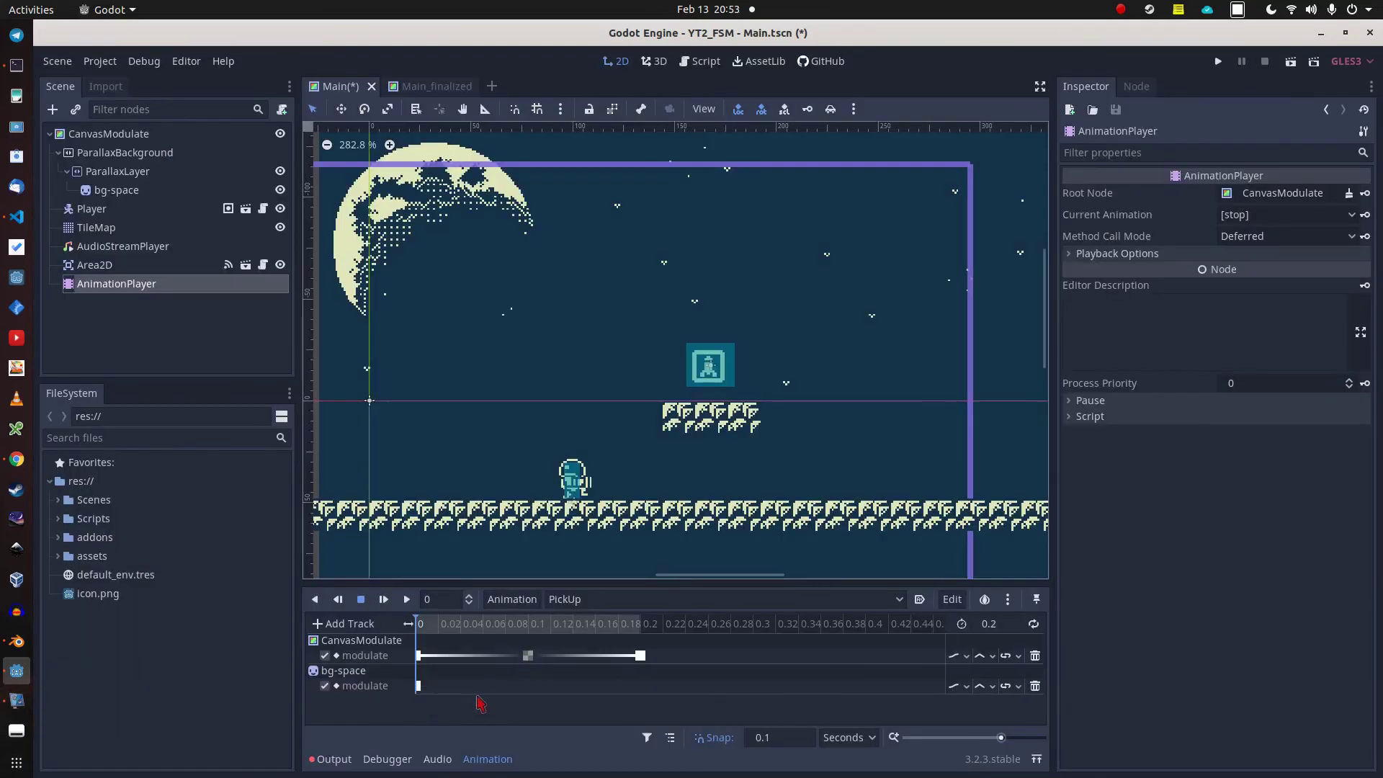
{"action": "left_click", "coordinate": [528, 686]}
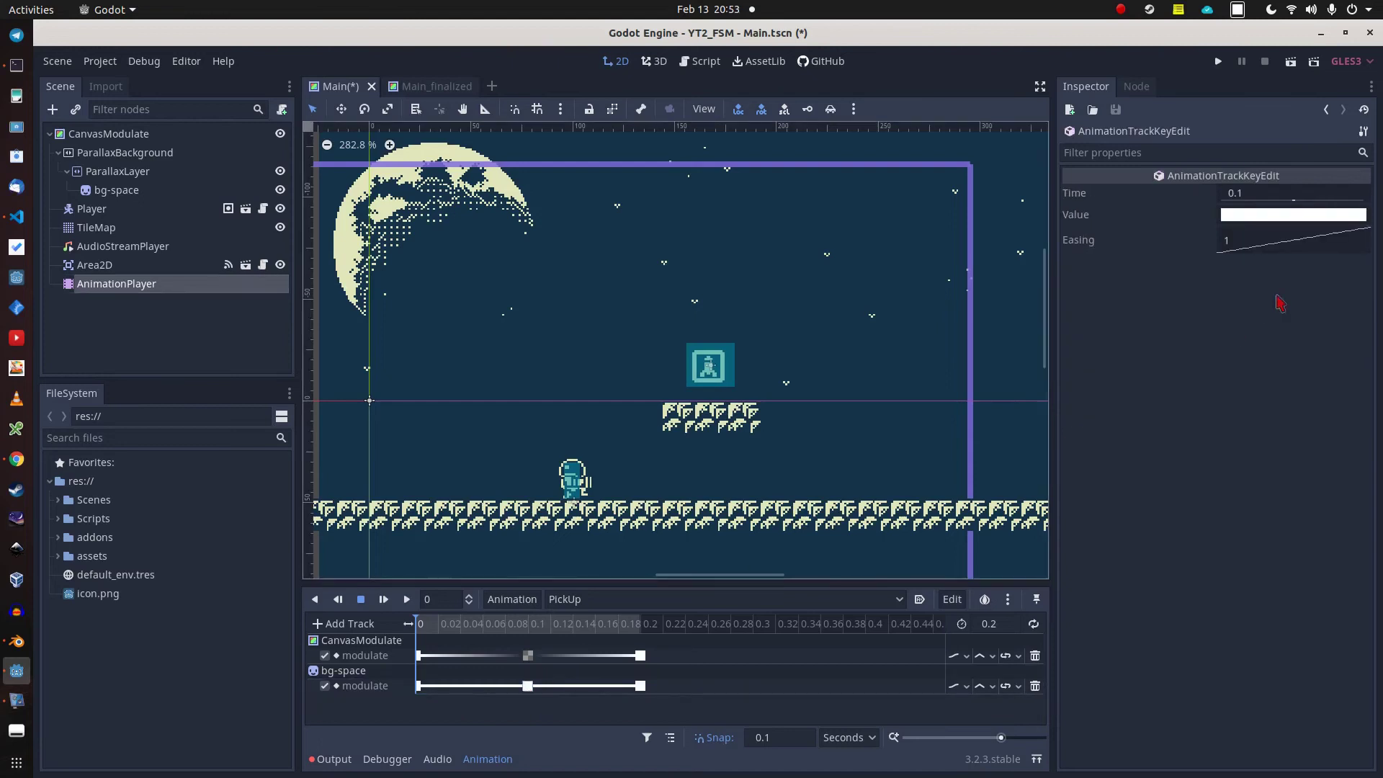
{"action": "left_click", "coordinate": [1295, 217]}
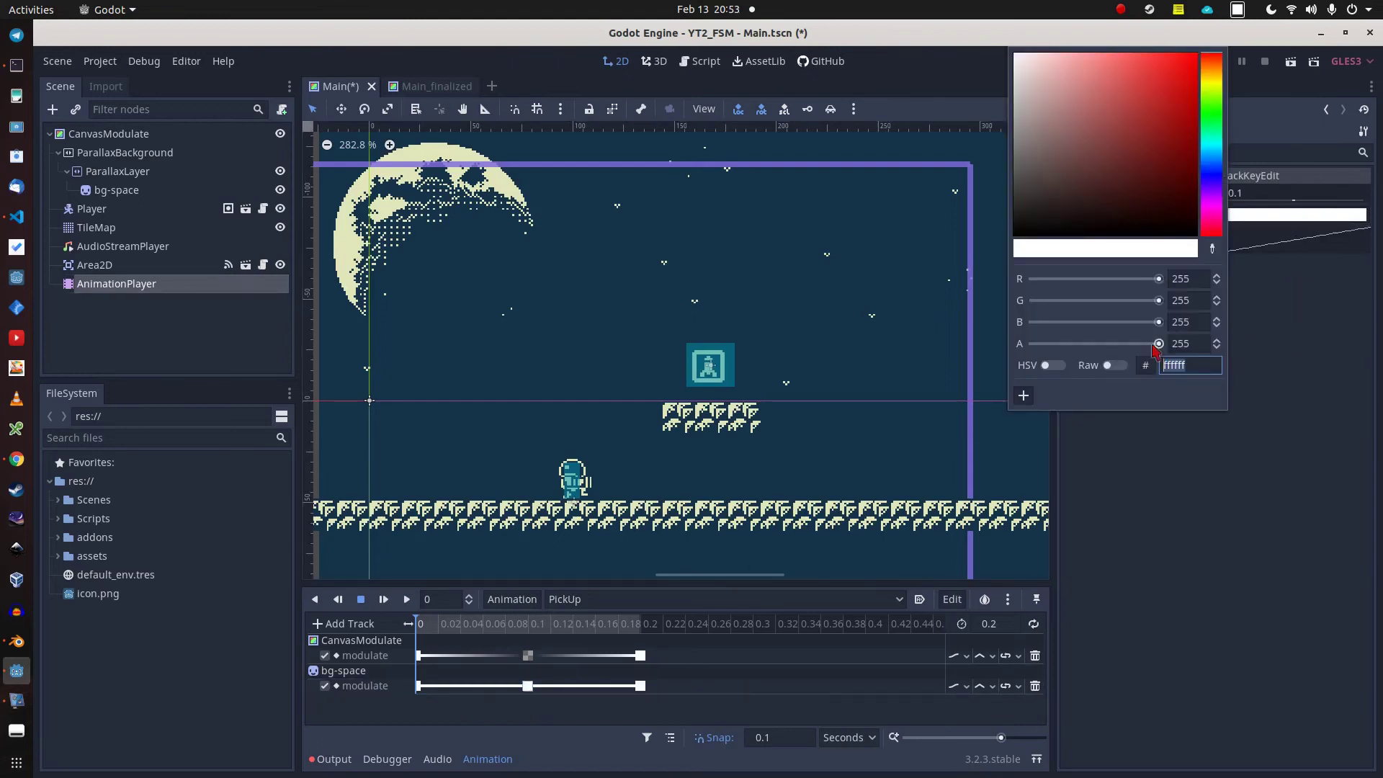
{"action": "left_click_drag", "start_coordinate": [1158, 344], "coordinate": [1032, 344]}
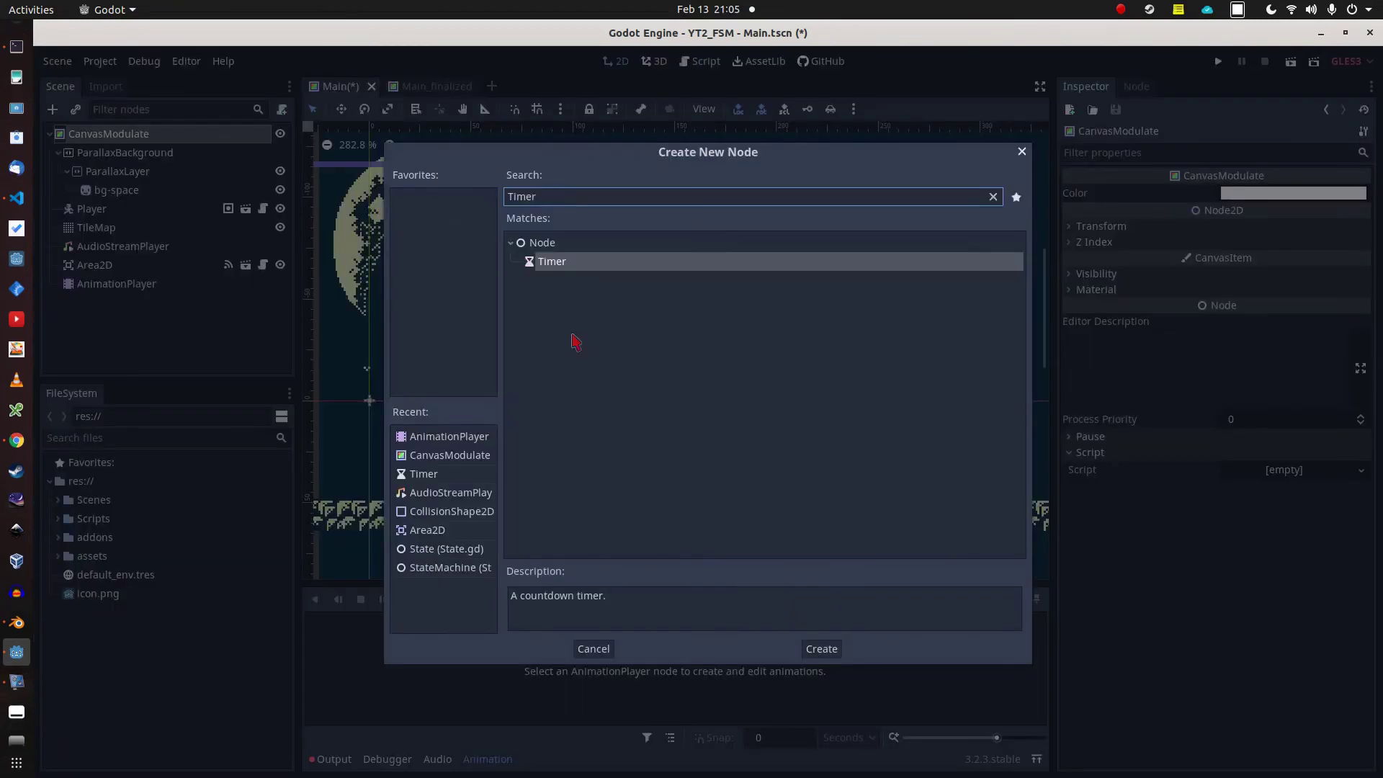
Add a Timer node under CanvasModulate and set its wait time to 0.4.
{"action": "left_click", "coordinate": [823, 648]}
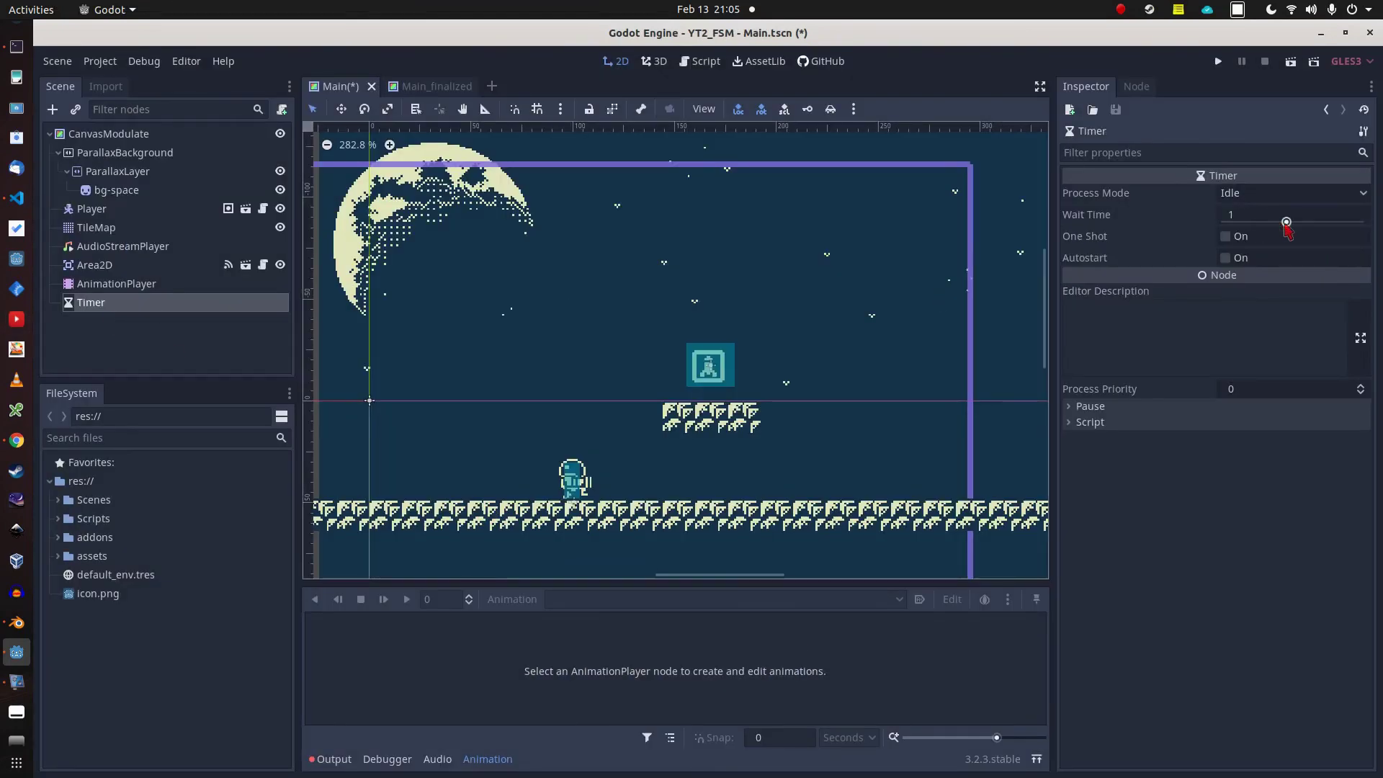
{"action": "left_click_drag", "start_coordinate": [1286, 223], "coordinate": [1278, 224]}
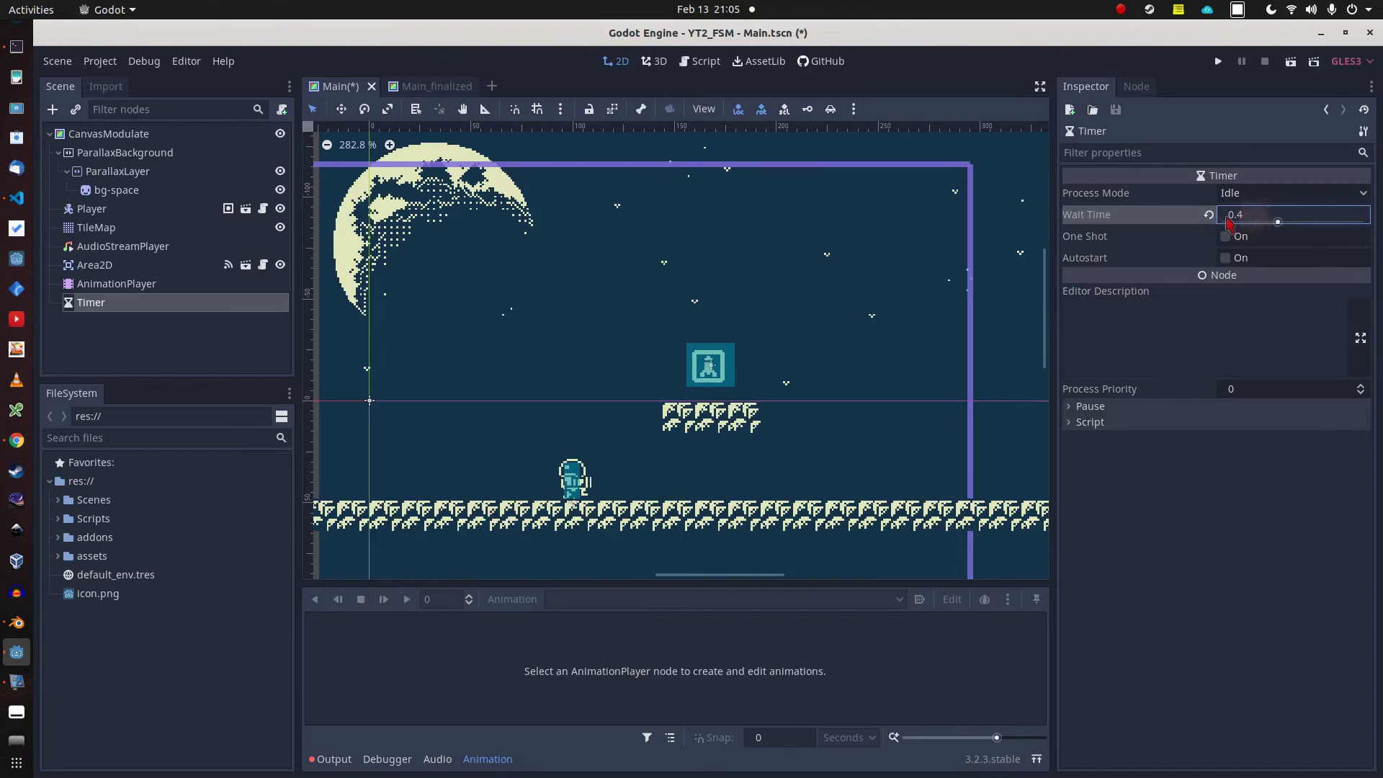
{"action": "key", "text": "Return"}
Load the existing GameControl.gd script from the Scenes folder onto the CanvasModulate node.
{"action": "left_click", "coordinate": [120, 139]}
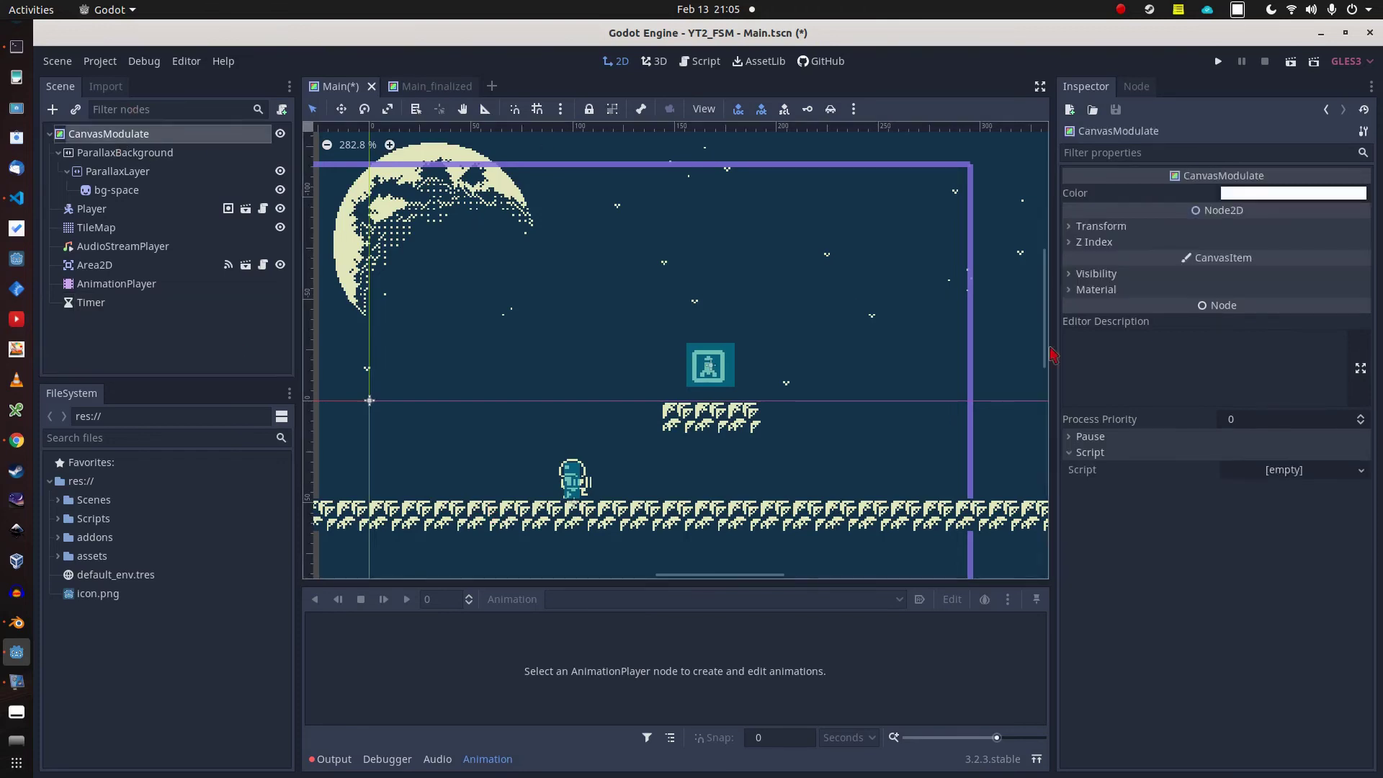
{"action": "left_click", "coordinate": [1331, 474]}
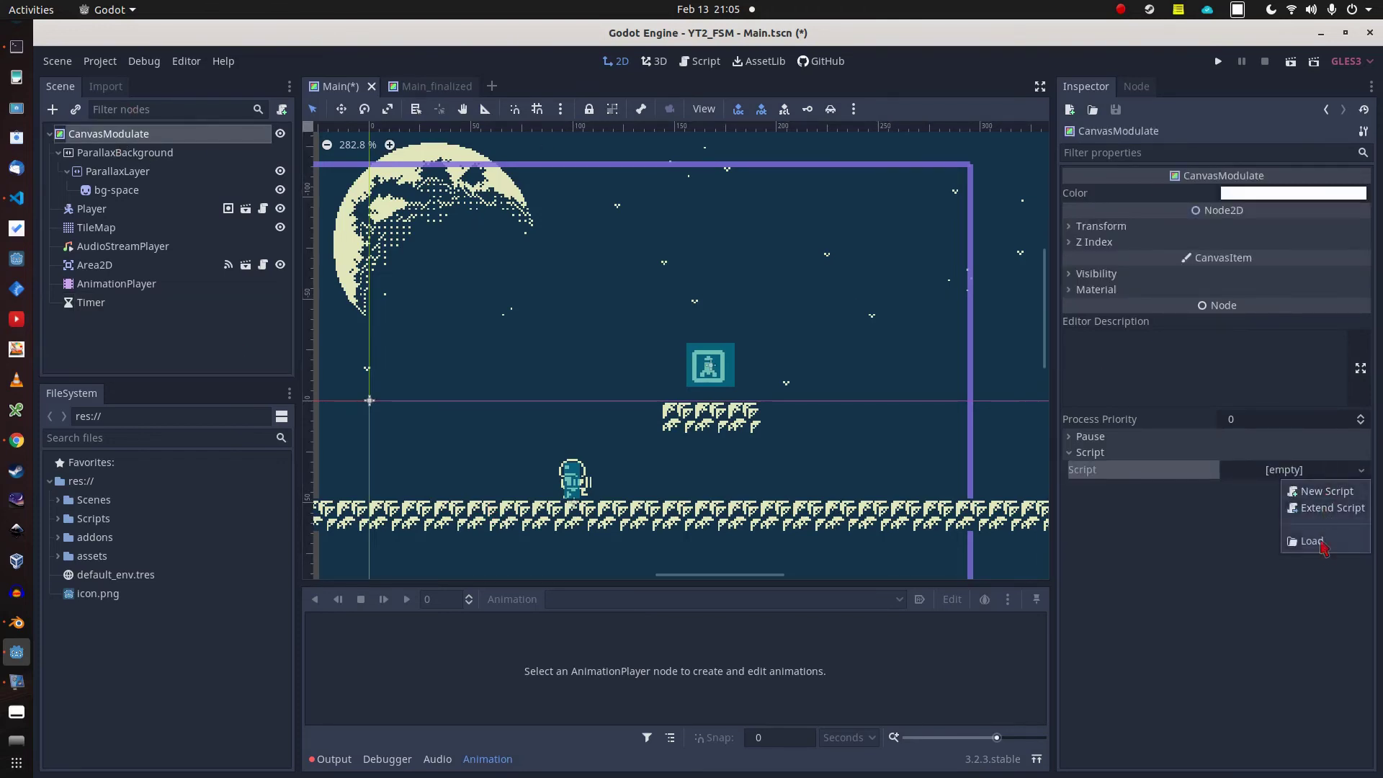
{"action": "left_click", "coordinate": [1317, 542]}
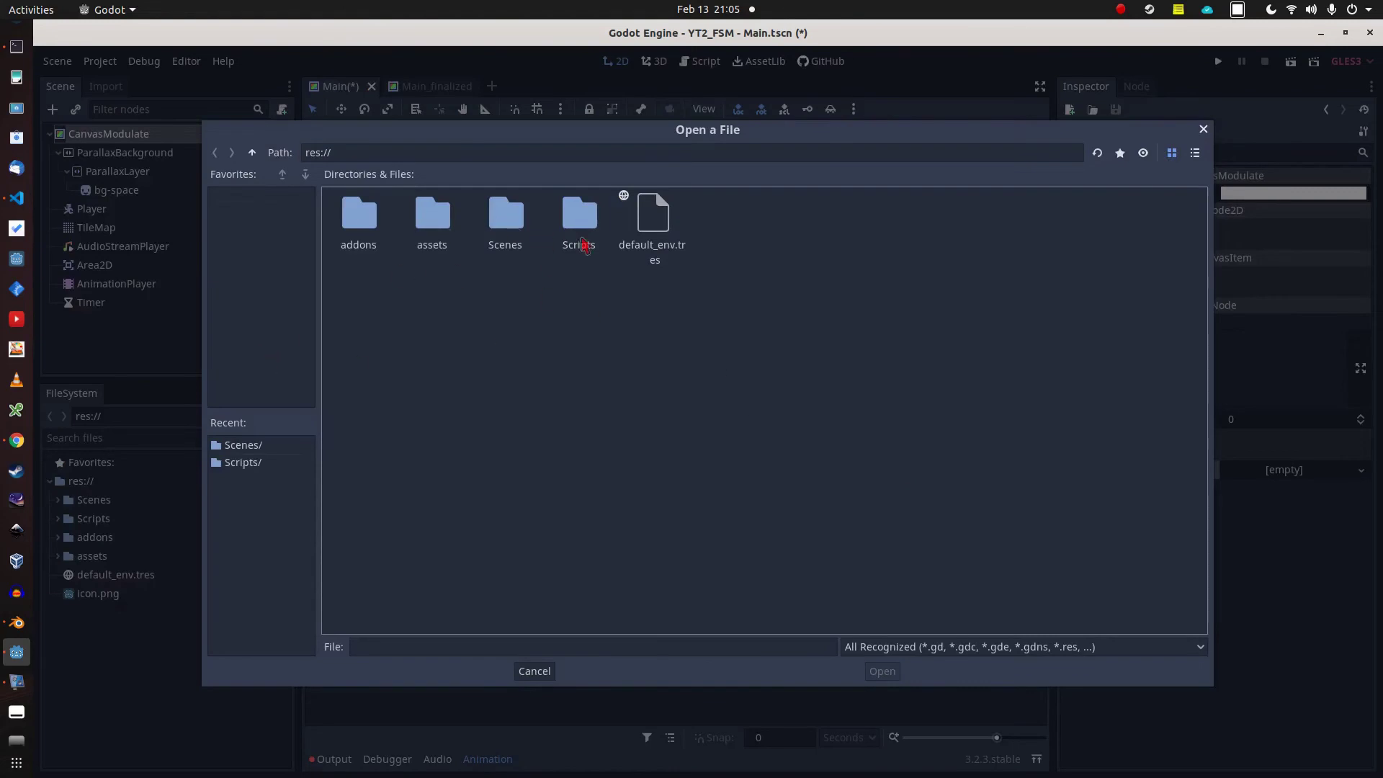
{"action": "double_click", "coordinate": [505, 219]}
{"action": "double_click", "coordinate": [360, 216]}
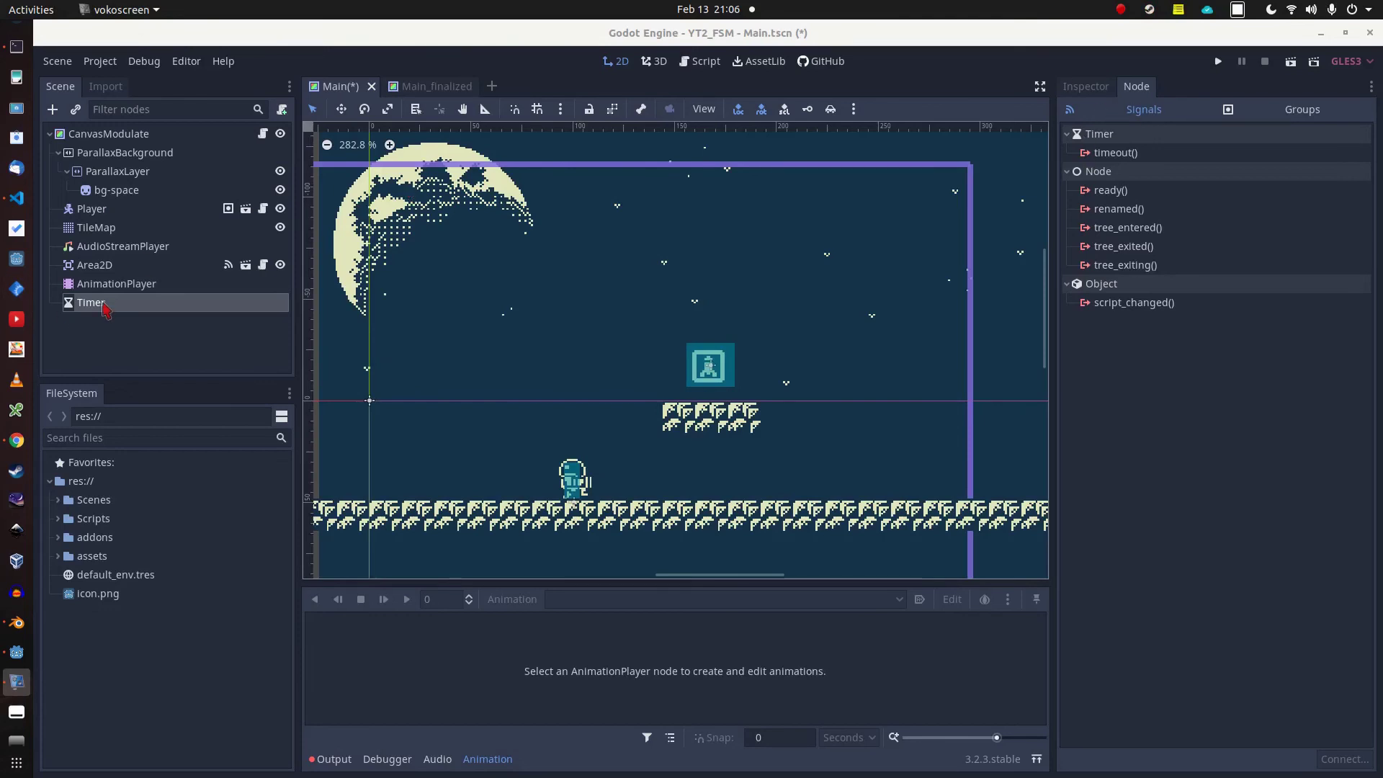
Connect the Timer's timeout() signal to the _on_Timer_timeout method on CanvasModulate, and minimize the Visual Studio Code window.
{"action": "double_click", "coordinate": [1115, 153]}
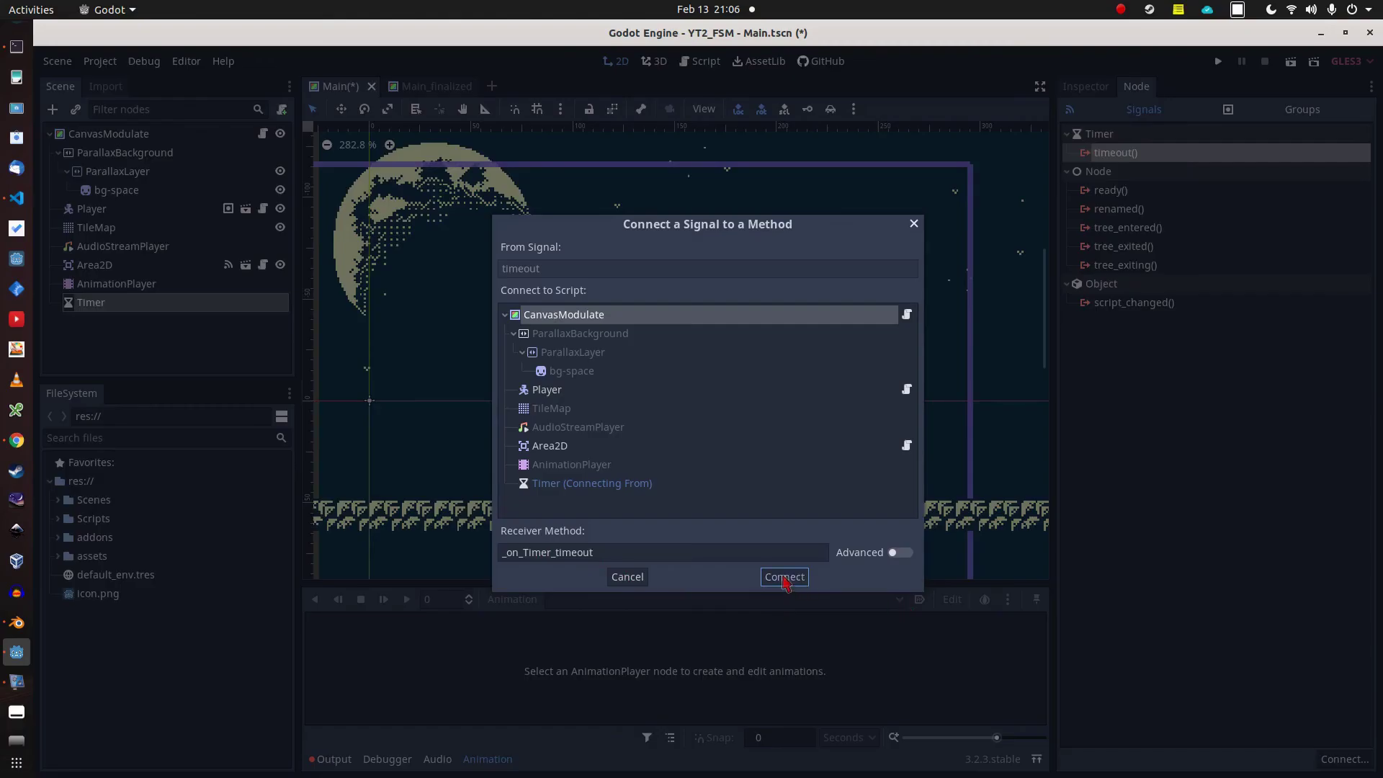
{"action": "left_click", "coordinate": [785, 578]}
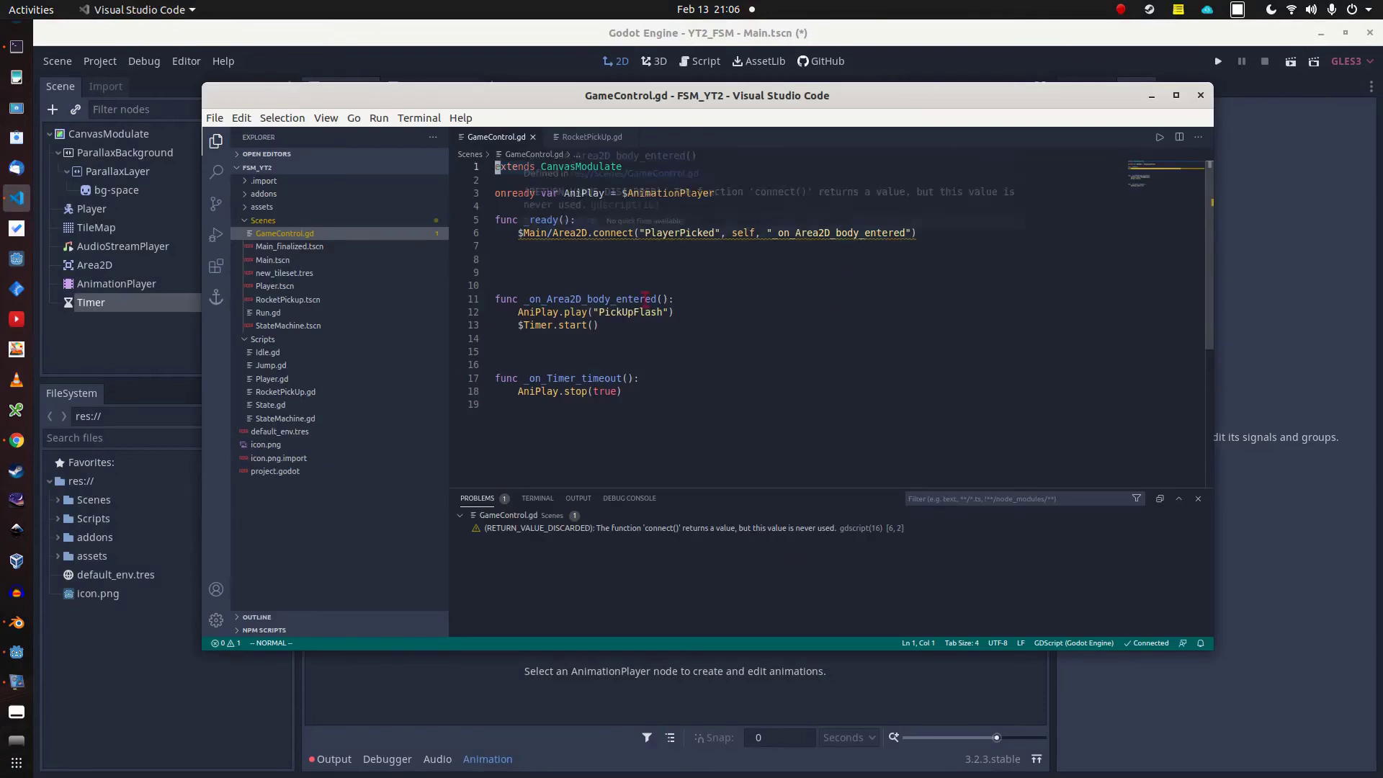
{"action": "left_click", "coordinate": [1151, 96]}
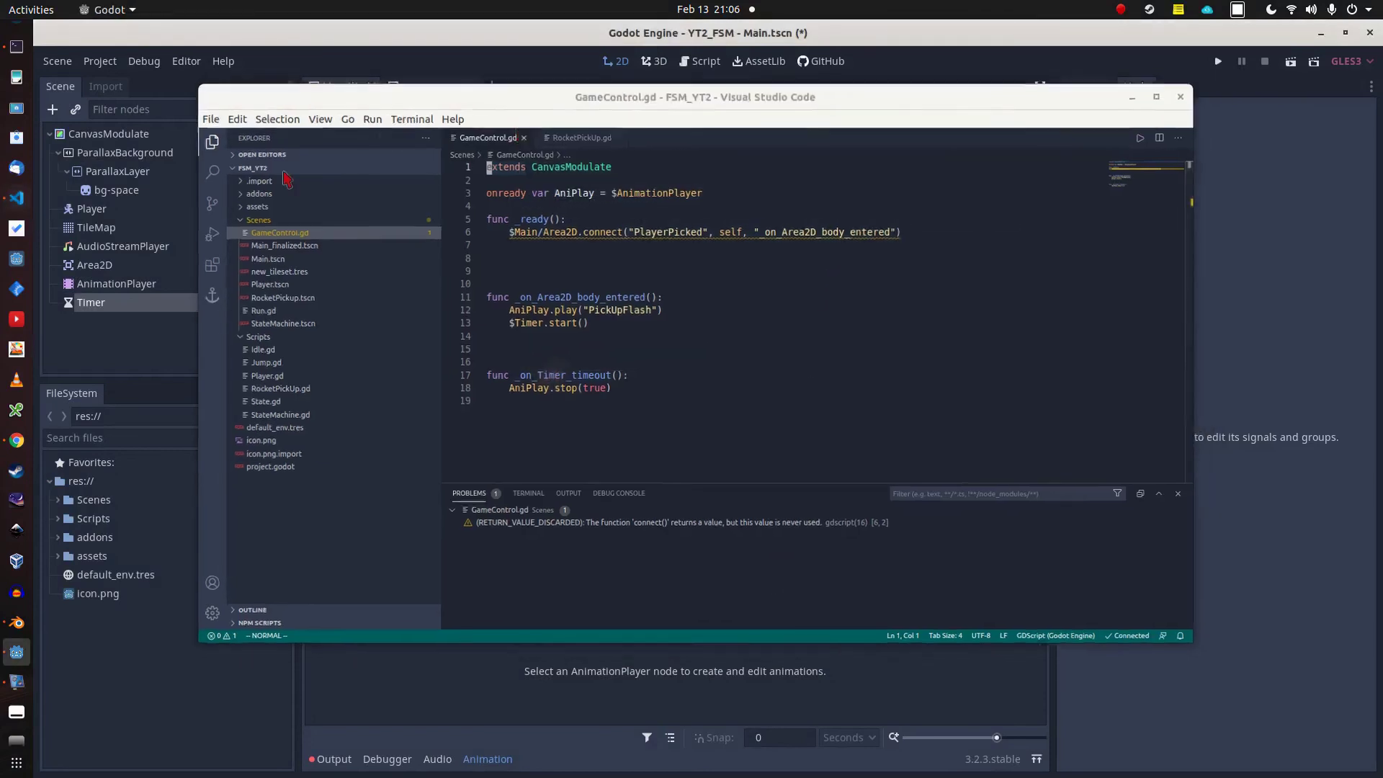
Enable One Shot on the Timer node.
{"action": "left_click", "coordinate": [93, 302]}
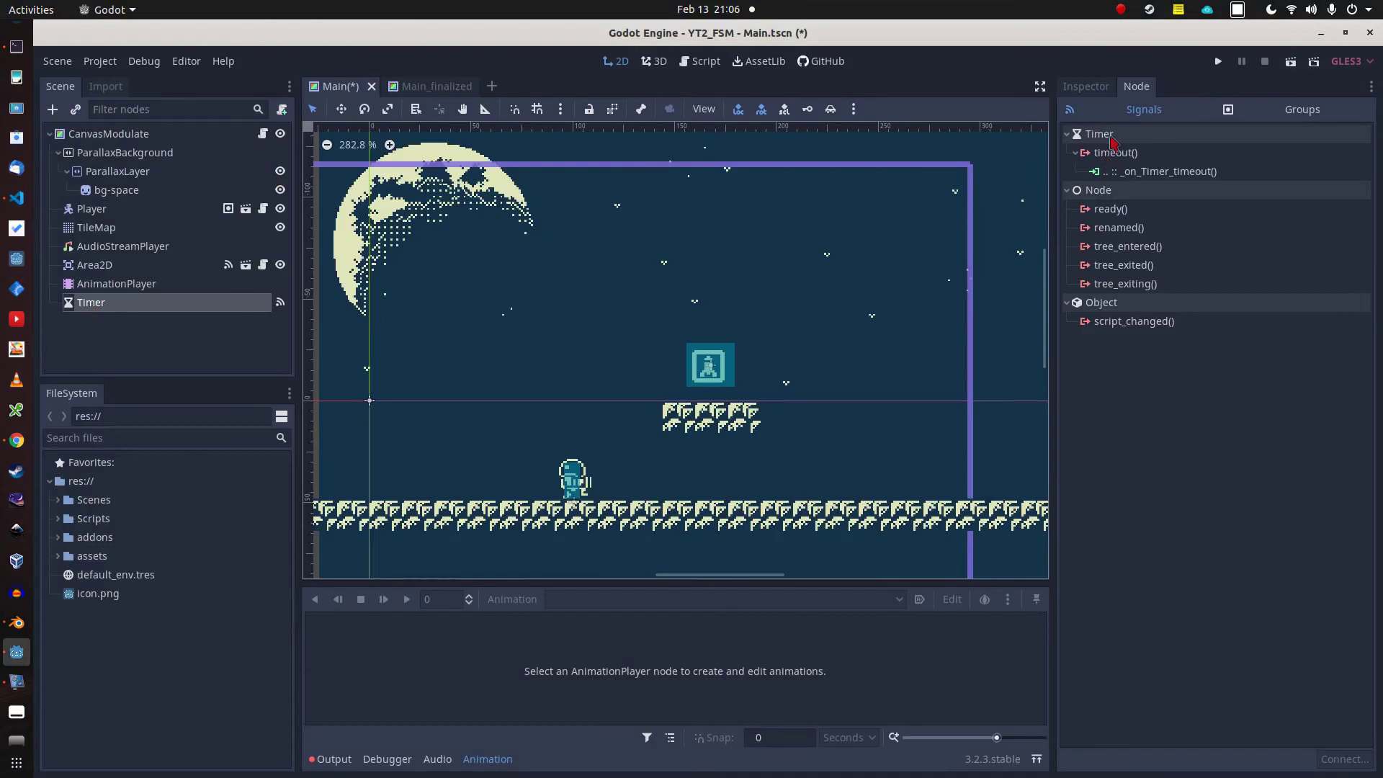
{"action": "left_click", "coordinate": [1087, 87]}
{"action": "left_click", "coordinate": [1239, 238]}
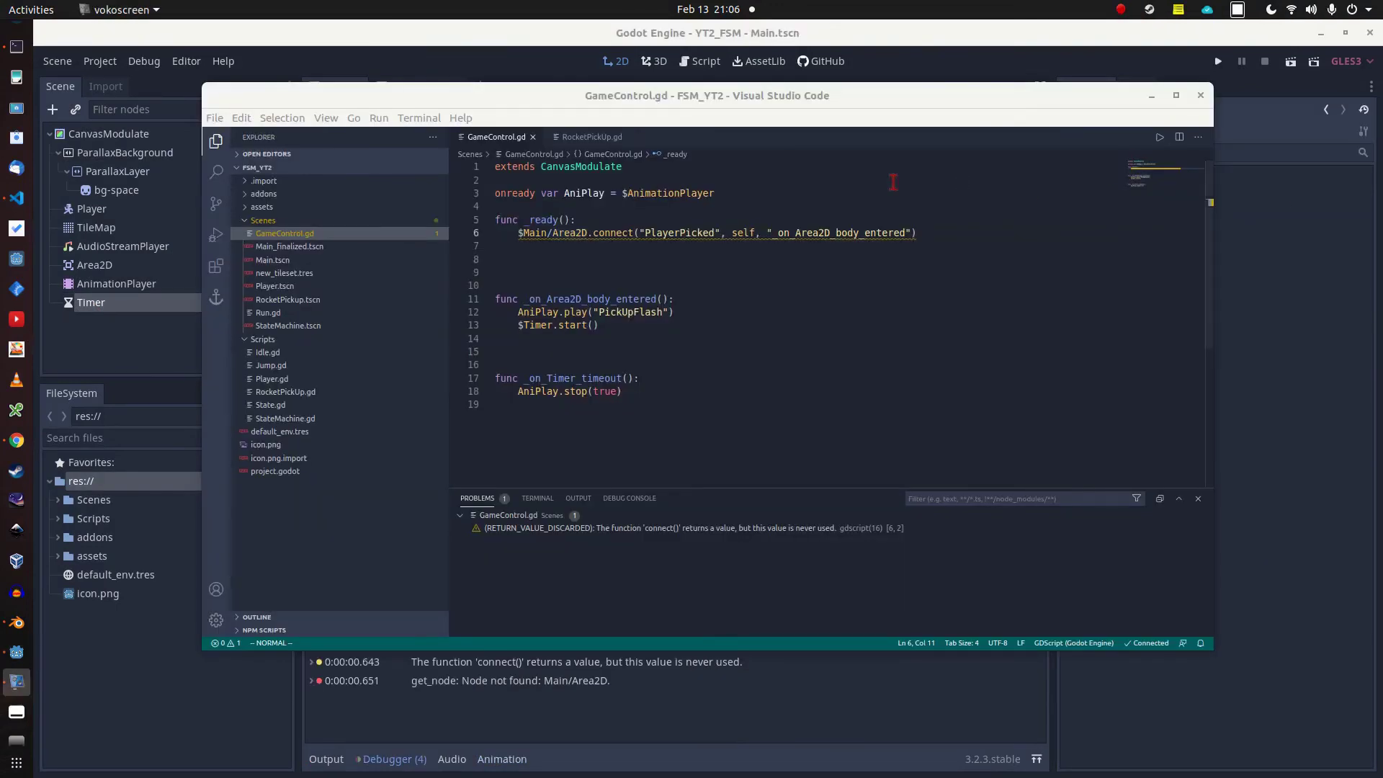
In Visual Studio Code, change the node path $Main/Area2D to $Area2D in the _ready() function of GameControl.gd.
{"action": "left_click", "coordinate": [544, 234]}
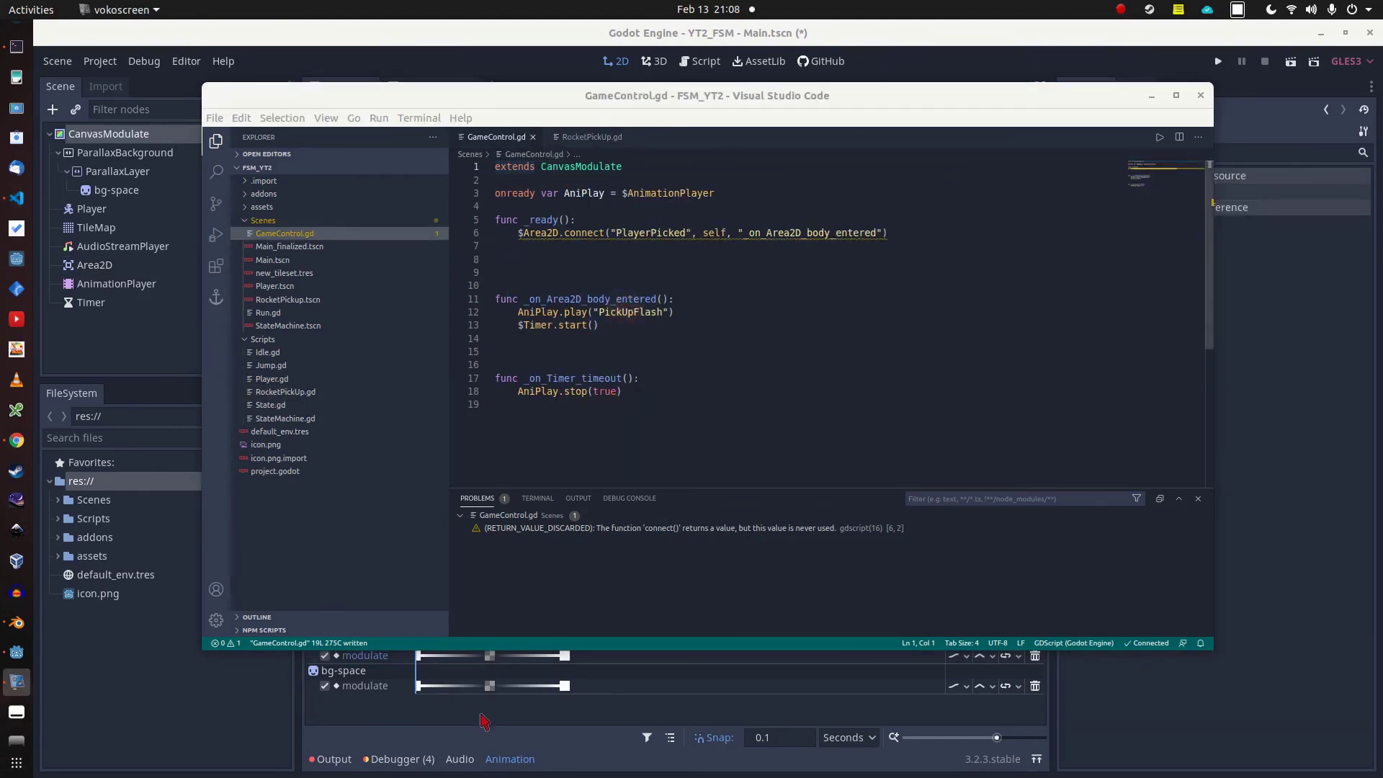
In Godot, rename the PickUp animation as PickUpFlash.
{"action": "left_click", "coordinate": [467, 663]}
{"action": "left_click", "coordinate": [612, 600]}
{"action": "left_click", "coordinate": [616, 606]}
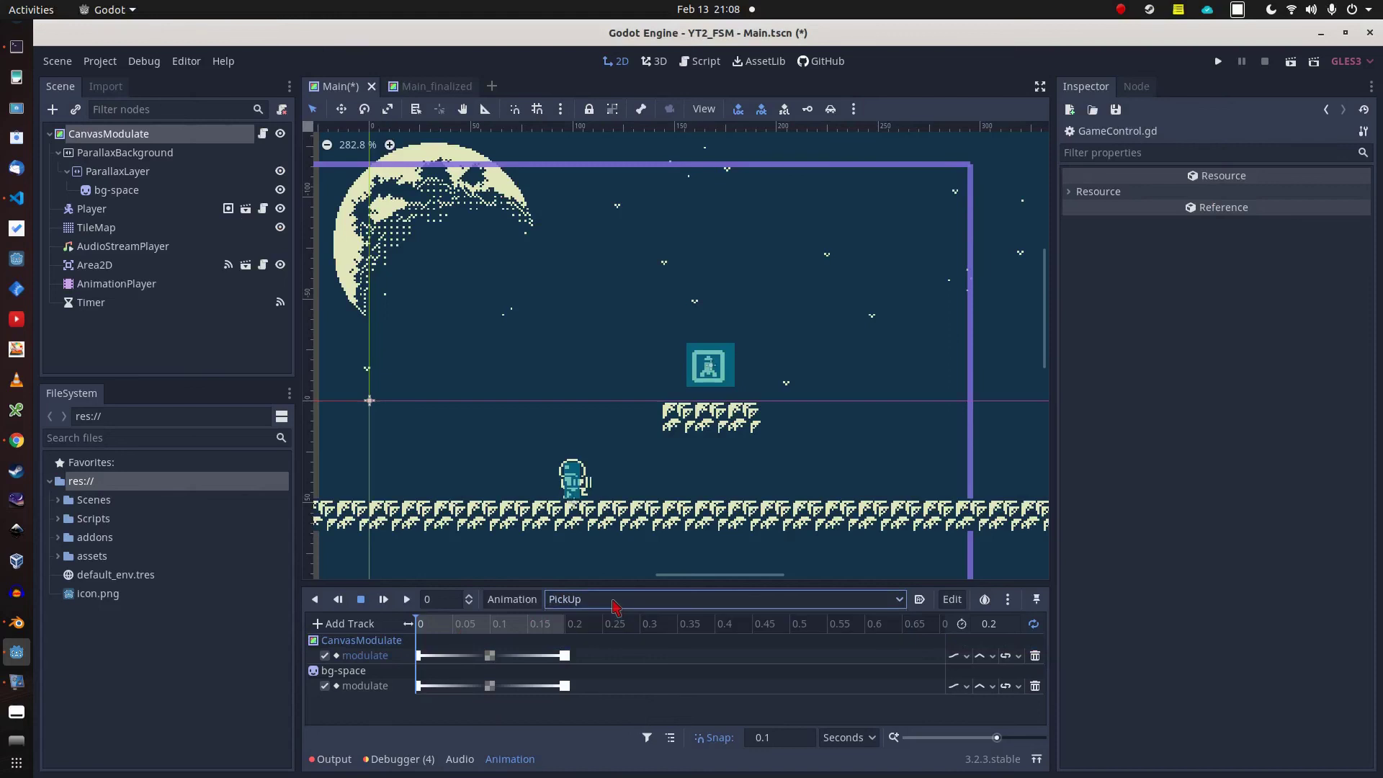
{"action": "left_click", "coordinate": [533, 605]}
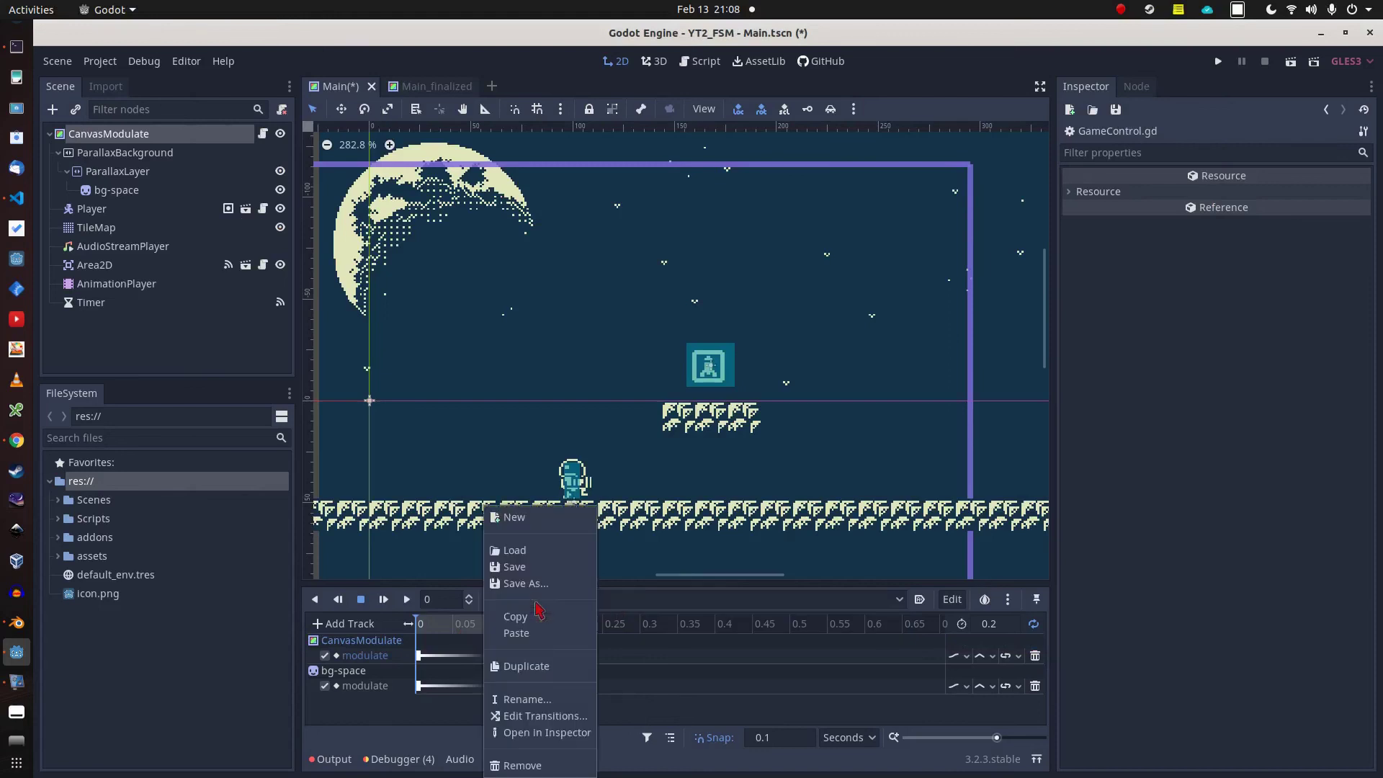
{"action": "left_click", "coordinate": [527, 699]}
{"action": "left_click", "coordinate": [673, 410]}
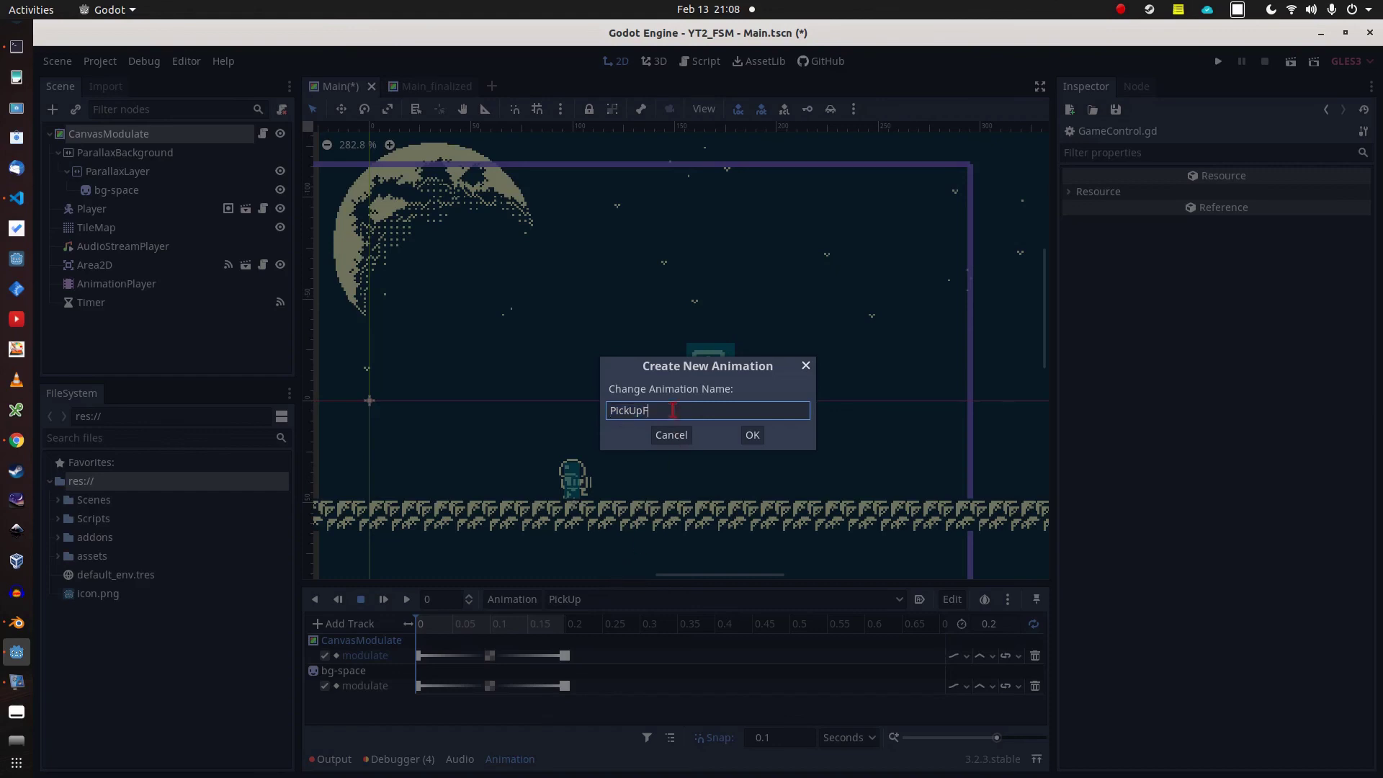
{"action": "left_click", "coordinate": [750, 437]}
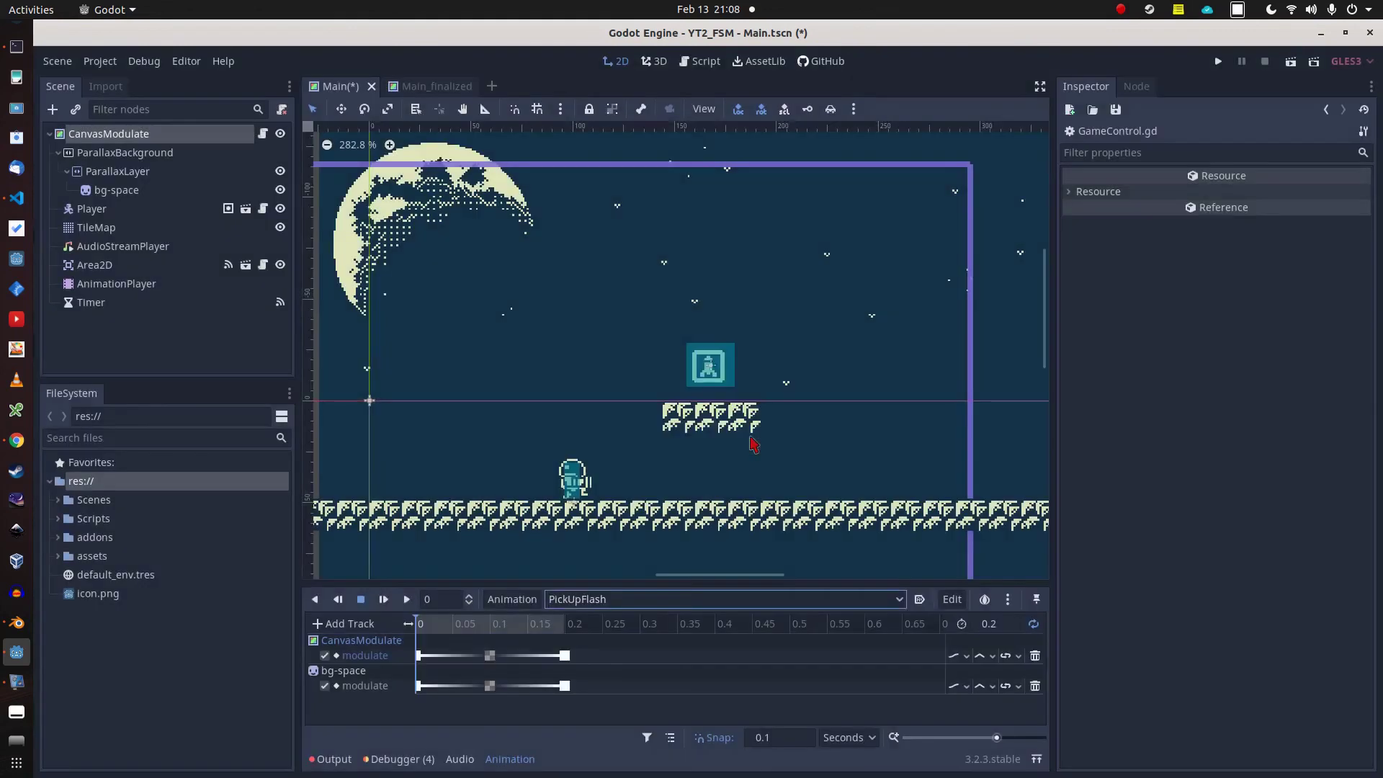
Run the project and jump the player onto the floating platform to test collecting the rocket pickup.
{"action": "key", "text": "F5"}
{"action": "key", "text": "Right"}
{"action": "key", "text": "space"}
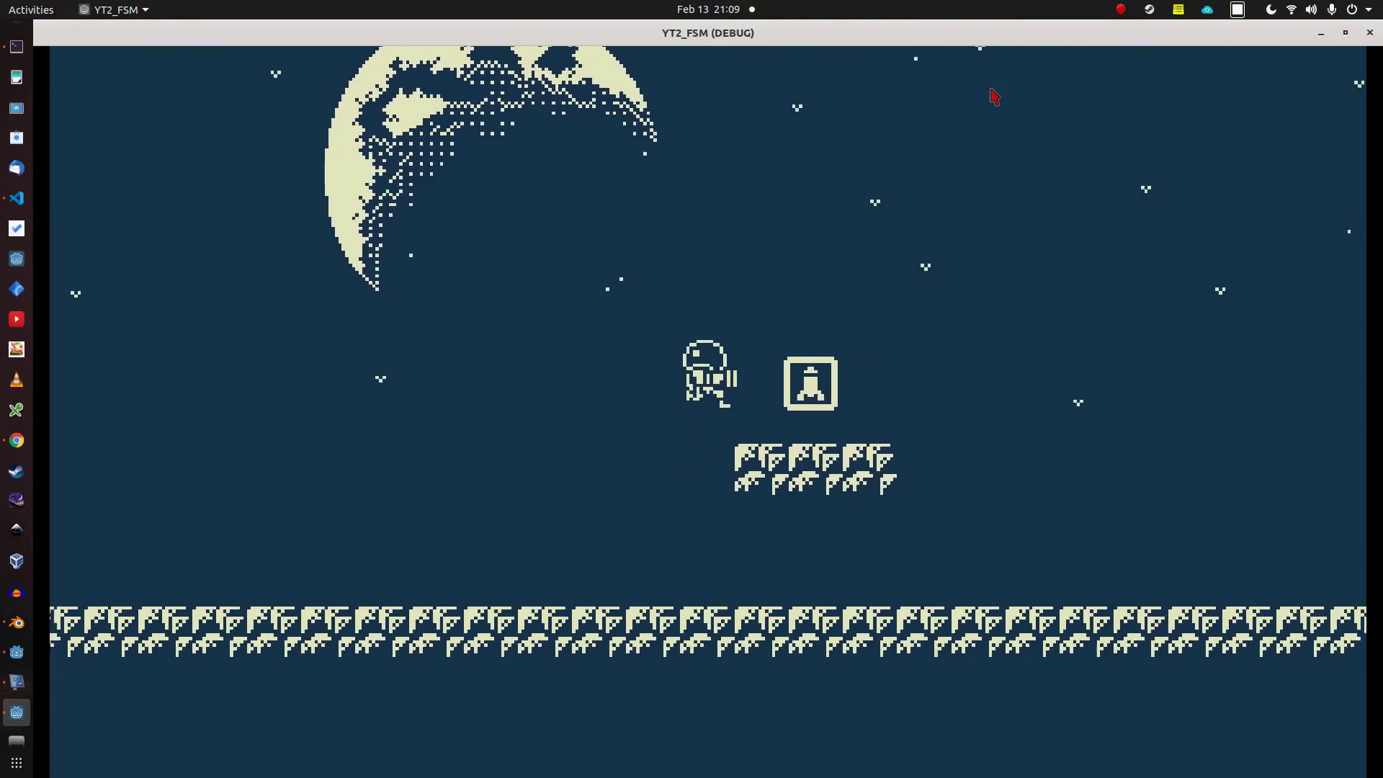
{"action": "key", "text": "Left"}
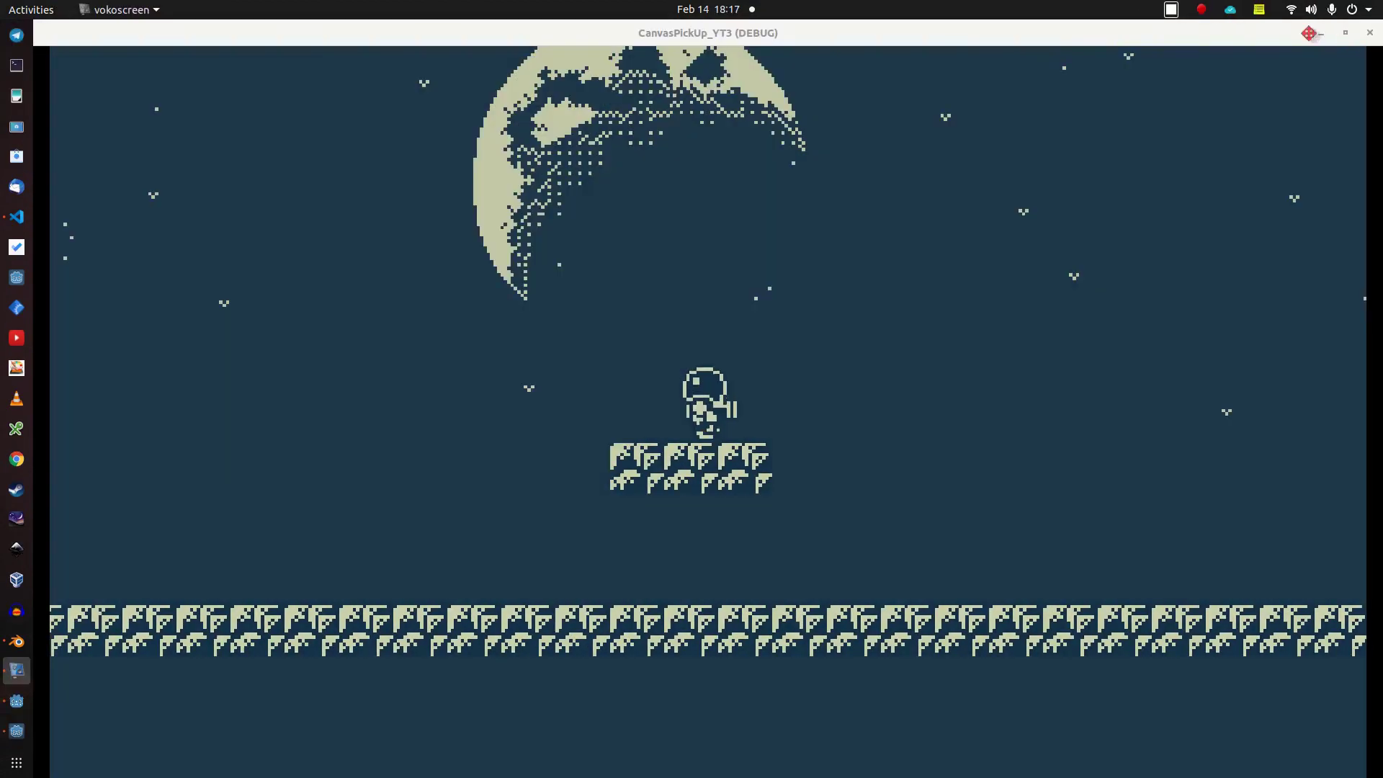
In the running CanvasPickUp_YT3 game, walk the player back and forth along the floating platform.
{"action": "left_click", "coordinate": [1304, 27]}
{"action": "key", "text": "Left"}
{"action": "key", "text": "Right"}
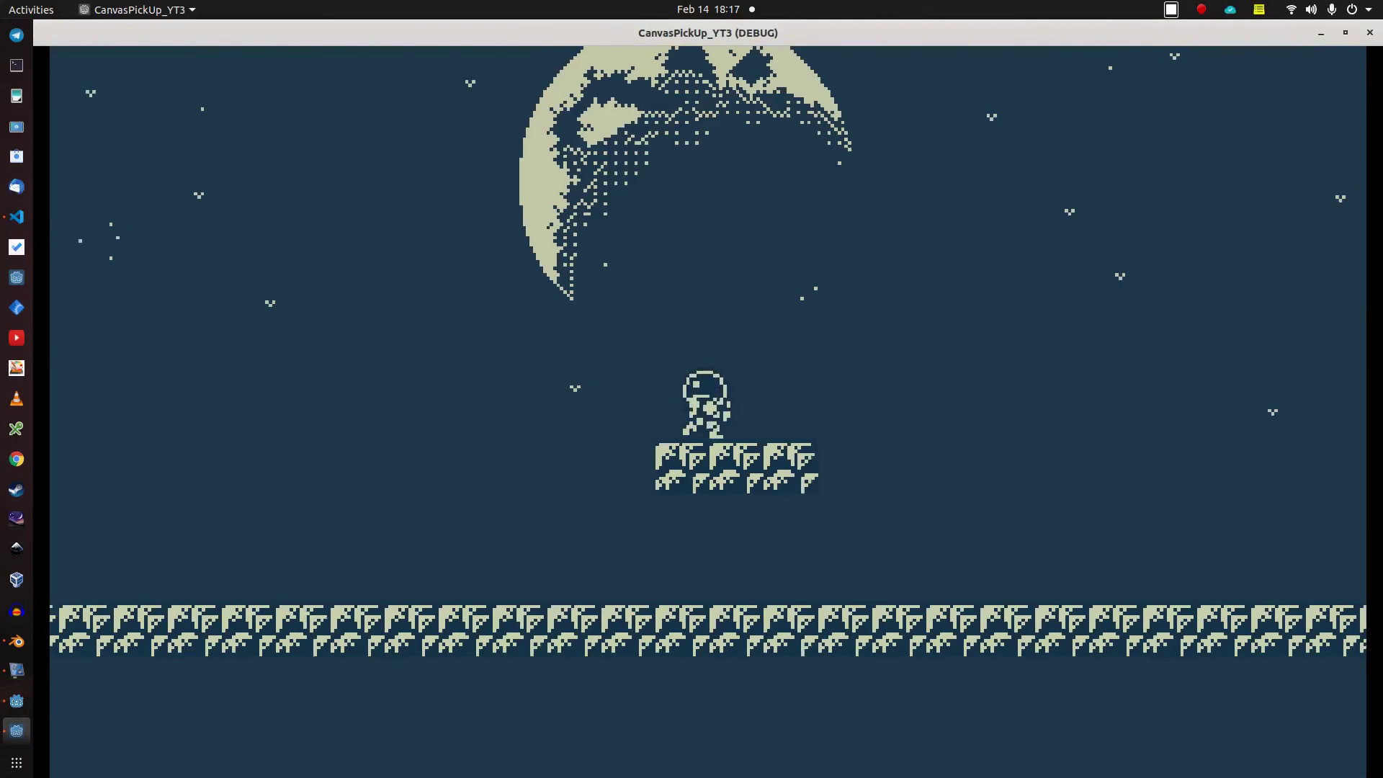
{"action": "key", "text": "Left"}
{"action": "key", "text": "Right"}
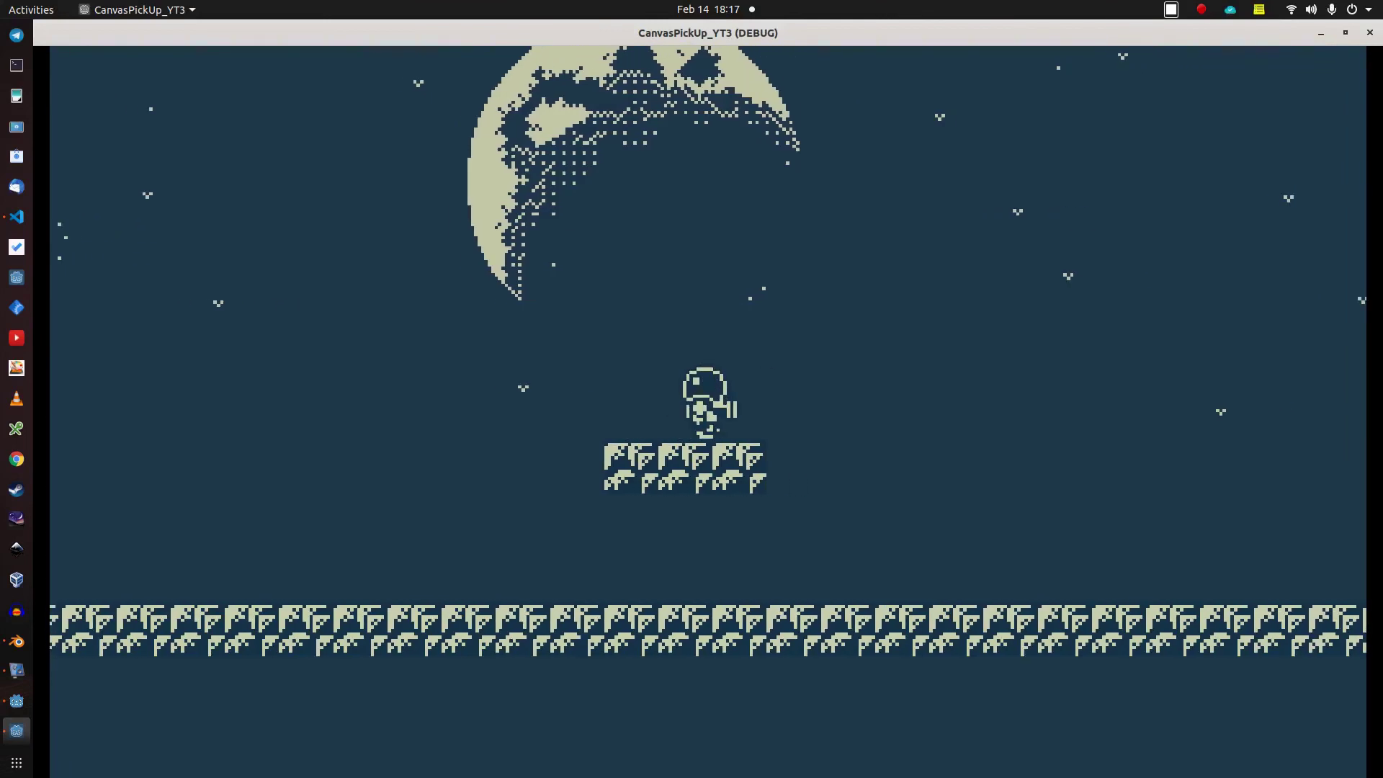
Test the player's shooting from the platform, firing in both horizontal directions and aiming upward.
{"action": "key", "text": "space"}
{"action": "key", "text": "Left"}
{"action": "key", "text": "space"}
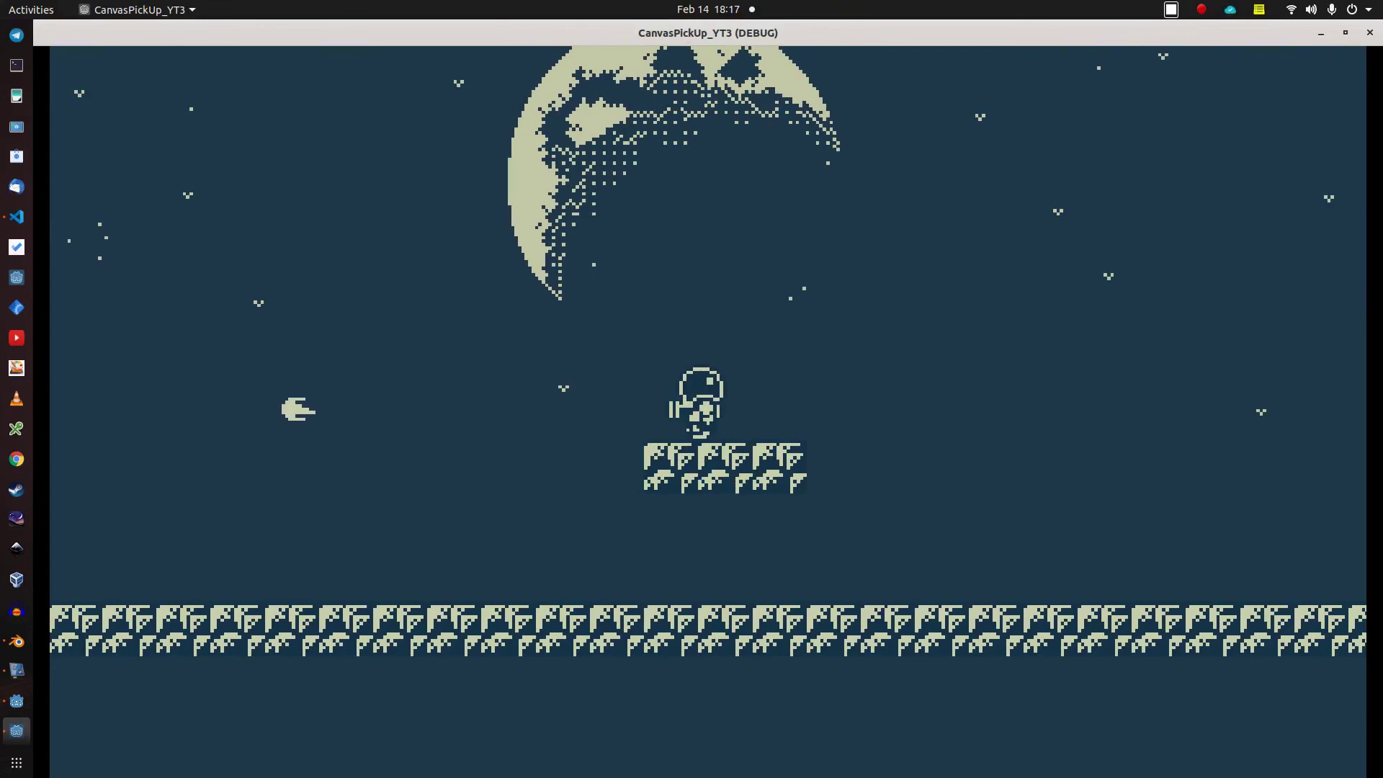
{"action": "key", "text": "space"}
{"action": "key", "text": "Right"}
{"action": "key", "text": "Up"}
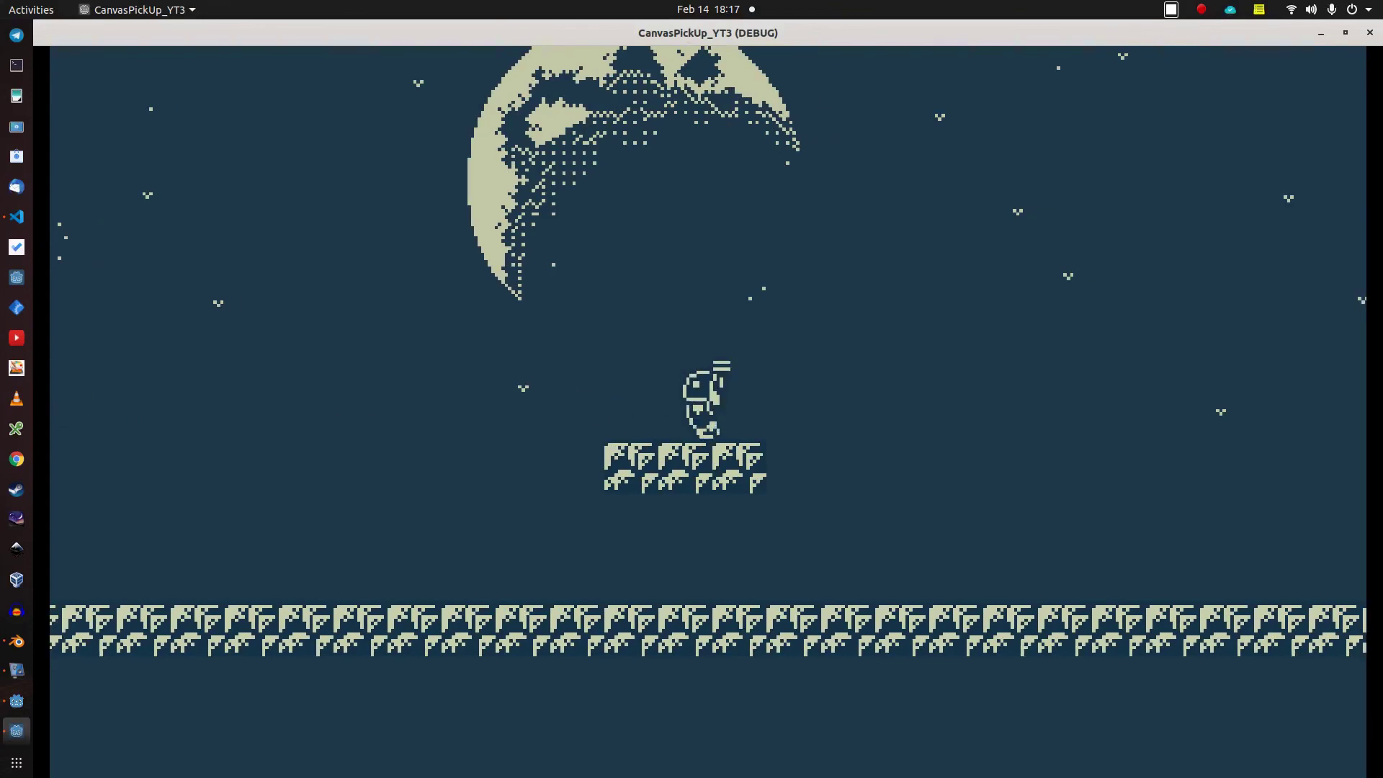
{"action": "key", "text": "space"}
{"action": "key", "text": "space"}
{"action": "key", "text": "space"}
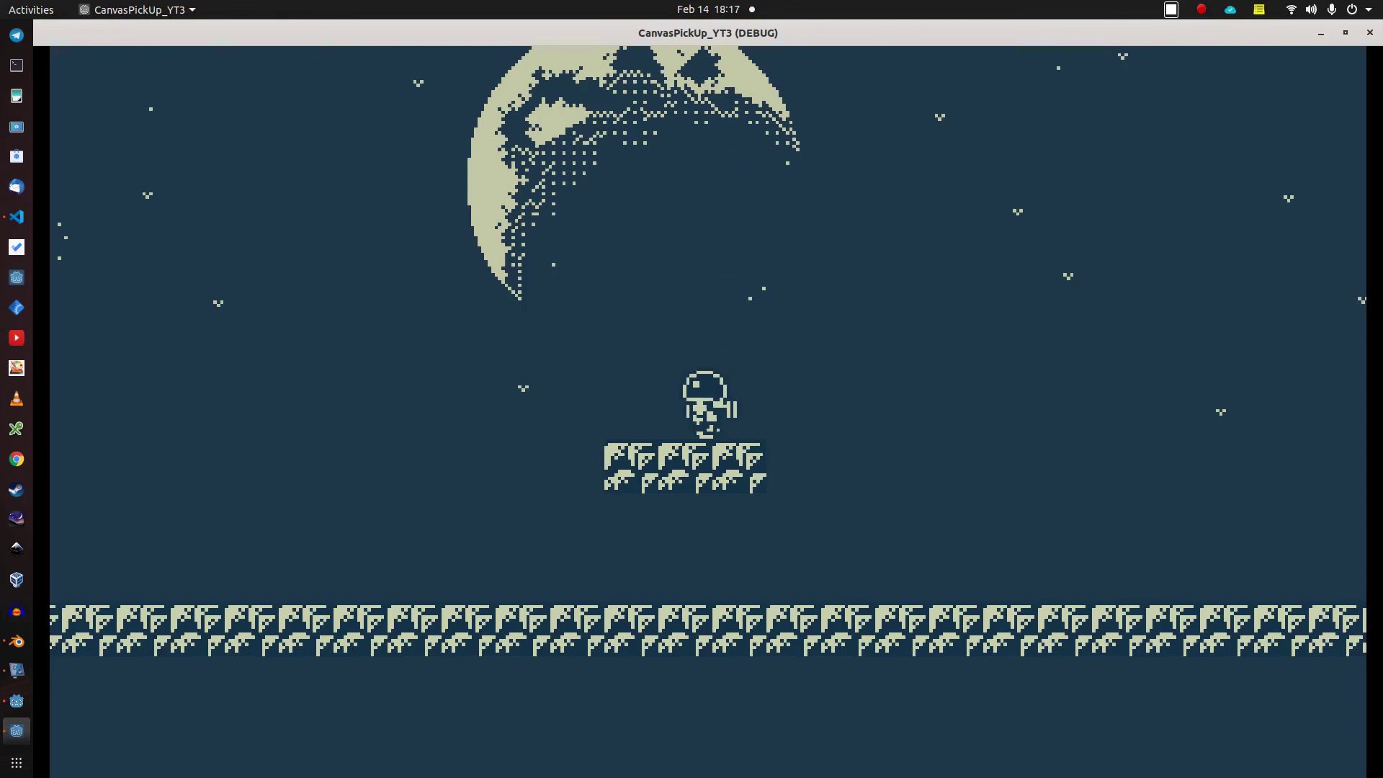
{"action": "key", "text": "Left"}
{"action": "key", "text": "Right"}
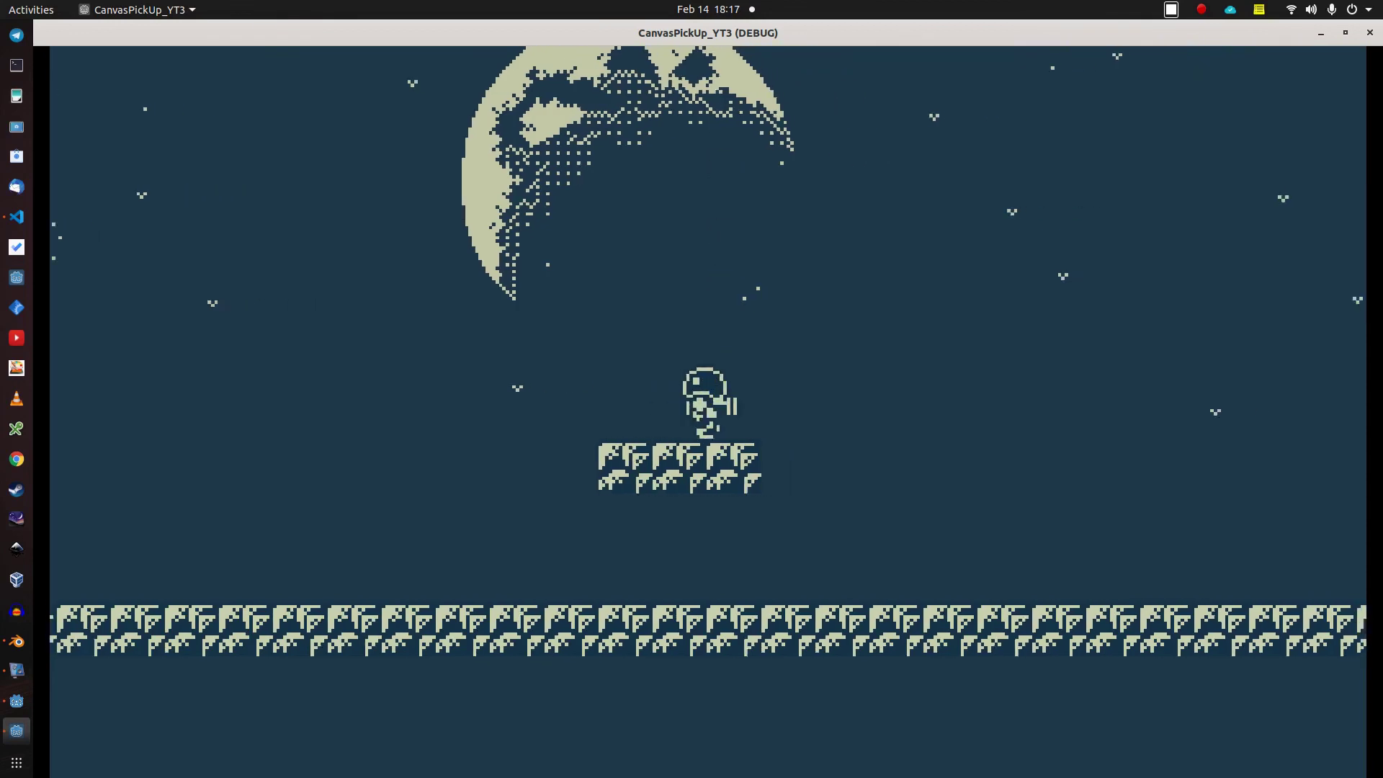